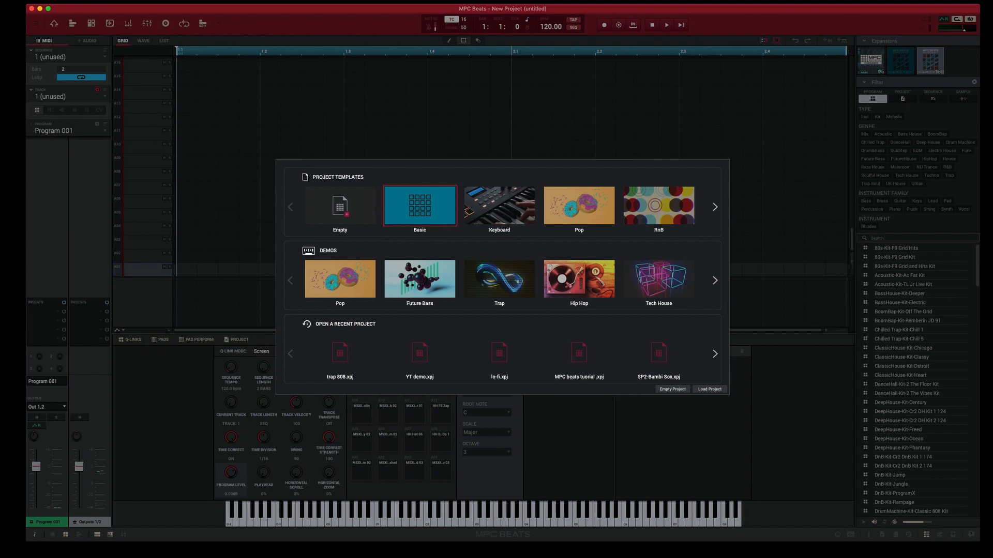
Browse the further project templates, demo projects and recent projects offered for starting a session
click(53, 1)
click(53, 1)
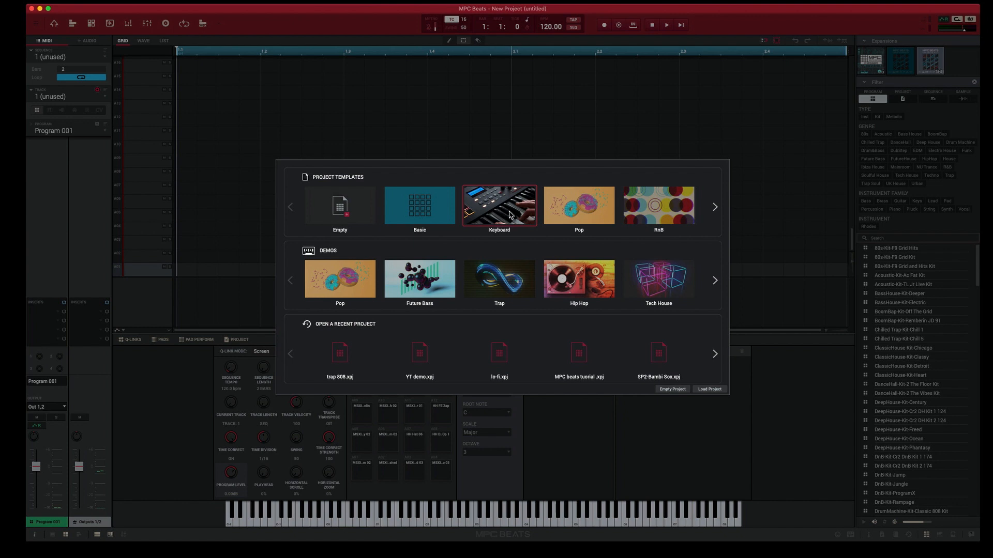
click(714, 208)
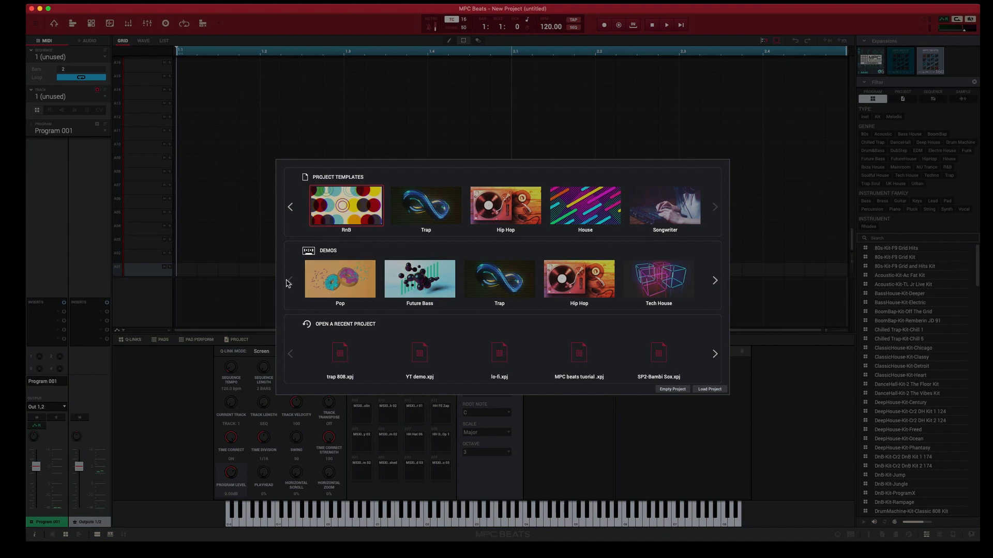
click(716, 281)
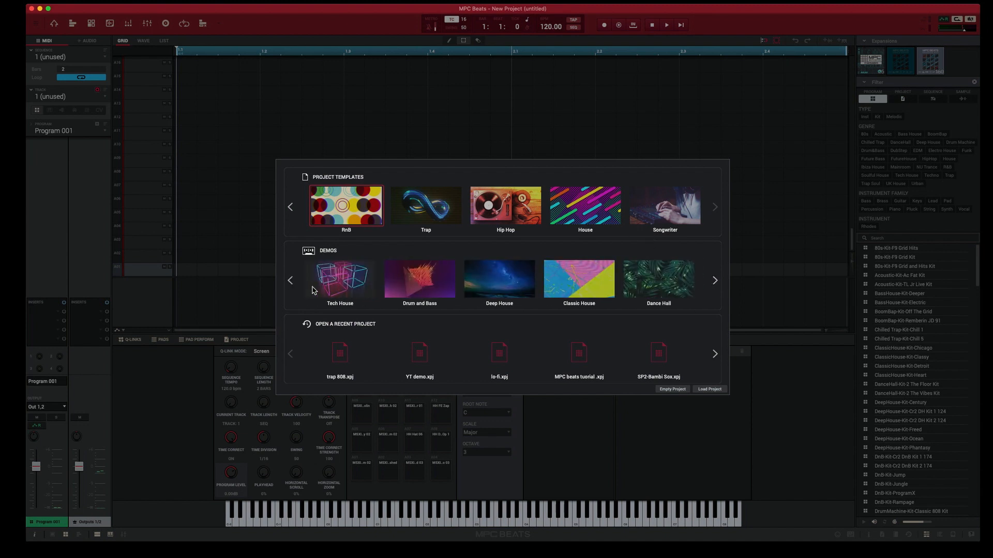
click(293, 281)
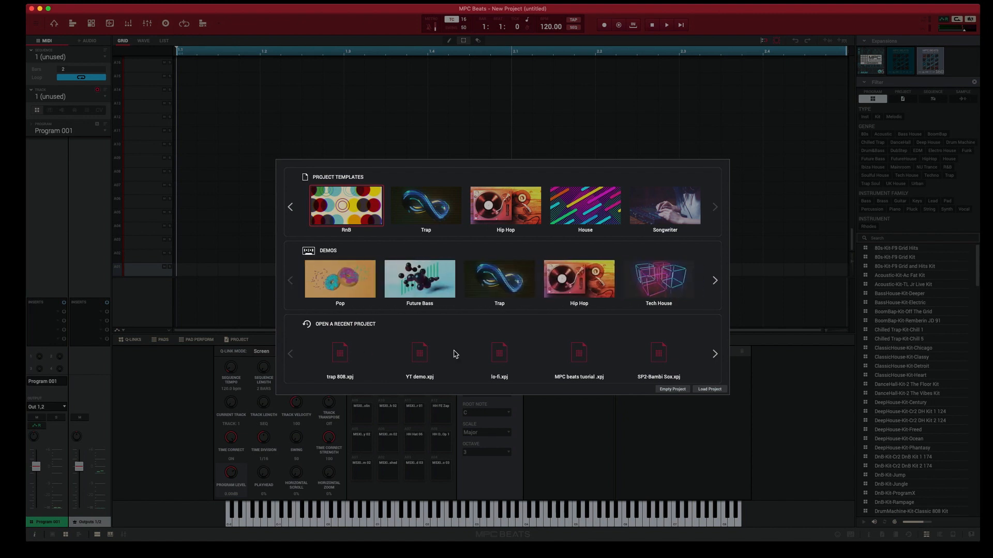
click(715, 356)
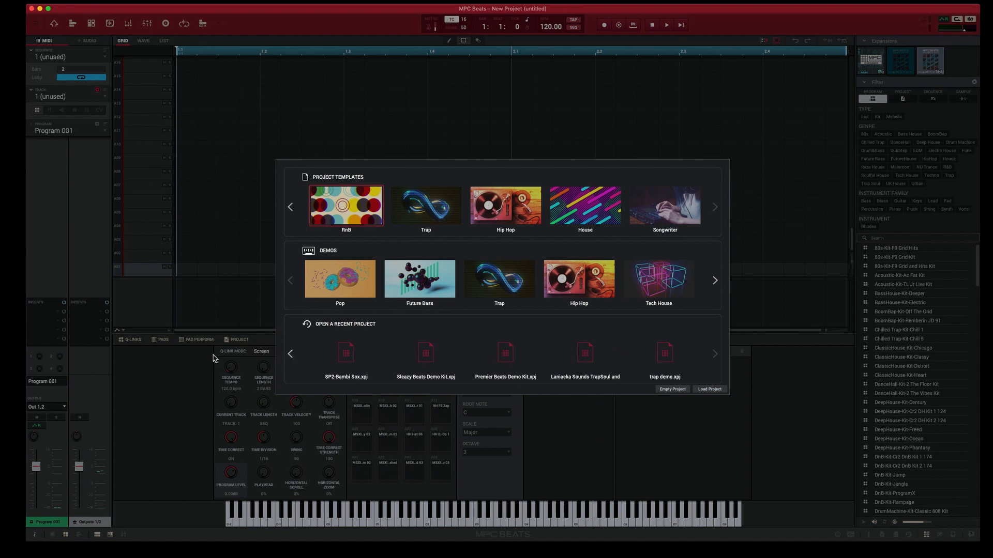
click(290, 355)
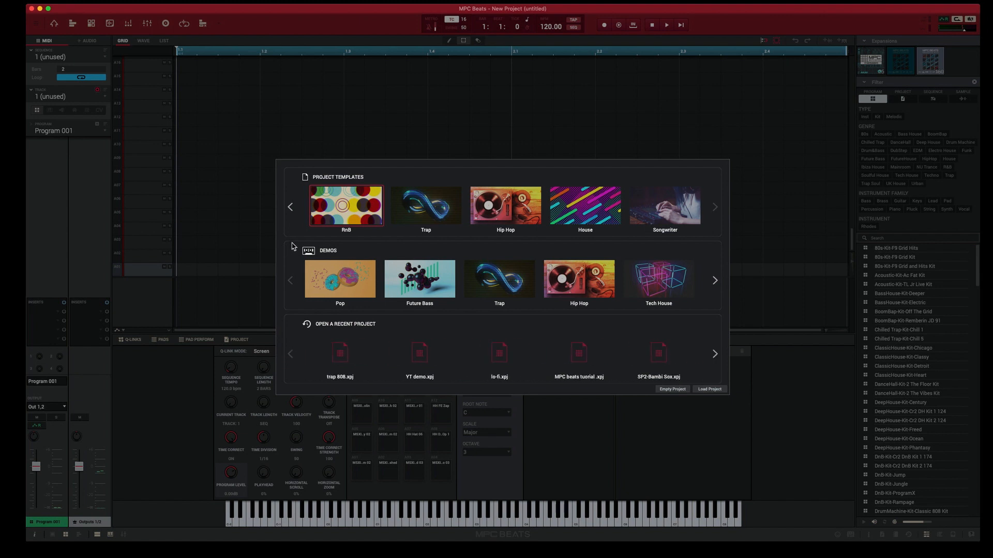
Load a new project from the Basic project template
click(291, 209)
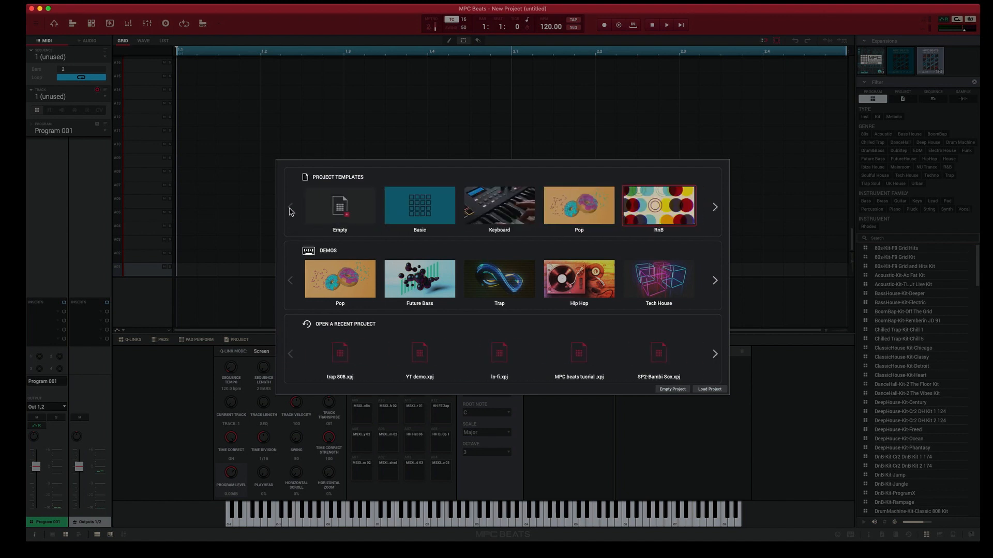
click(437, 218)
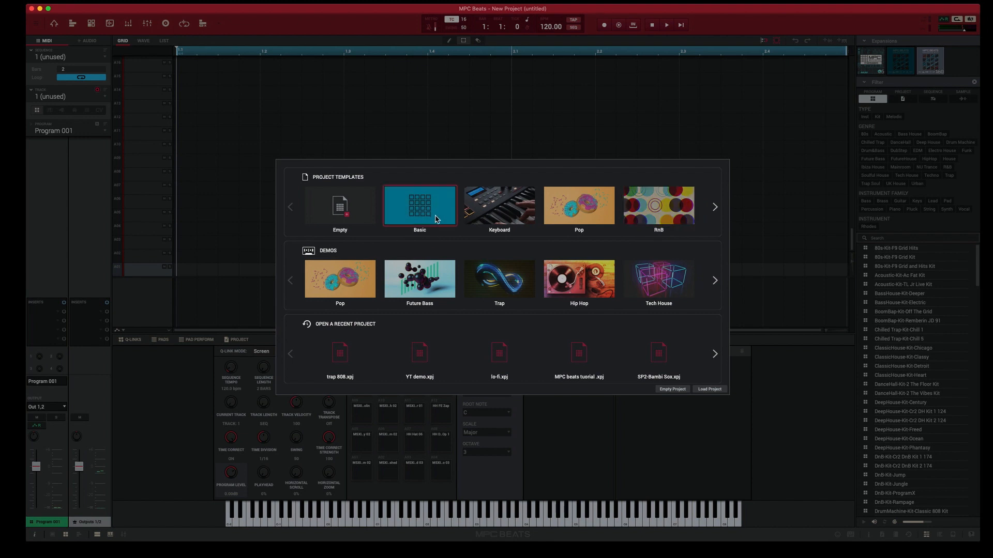
click(703, 391)
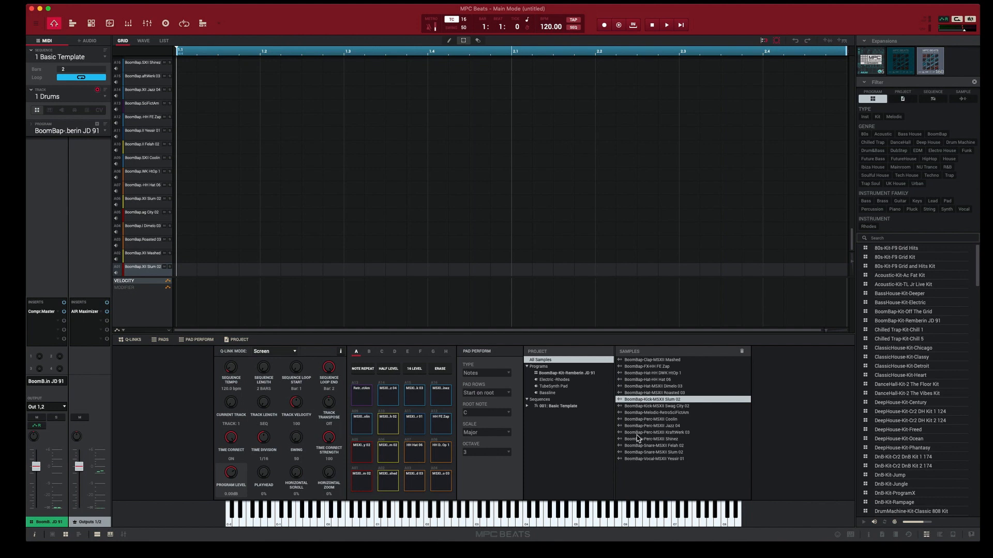
Examine the sequence list, the track list including its unused tracks, and the program choices of the Drums track
click(106, 59)
click(106, 59)
click(105, 100)
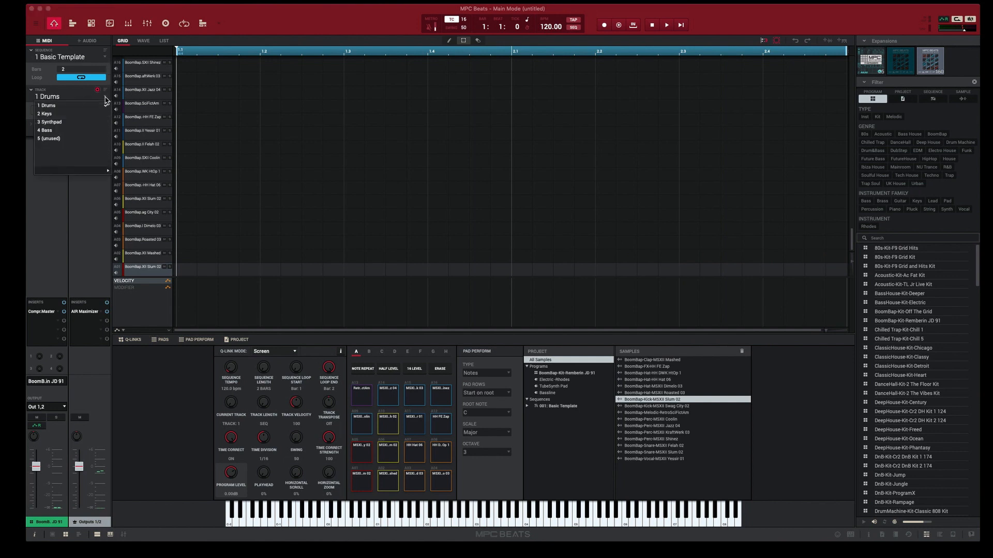
mouse_move(106, 171)
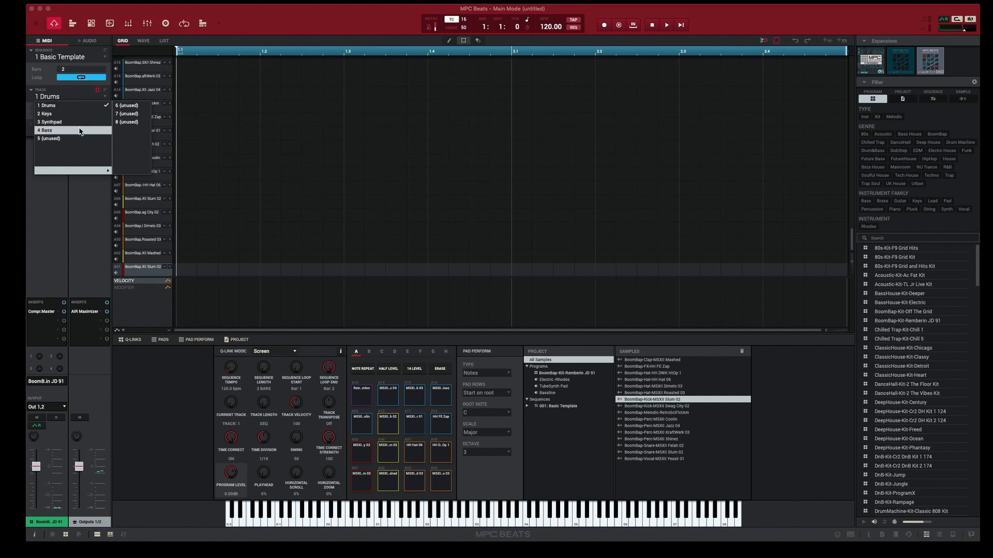
click(76, 204)
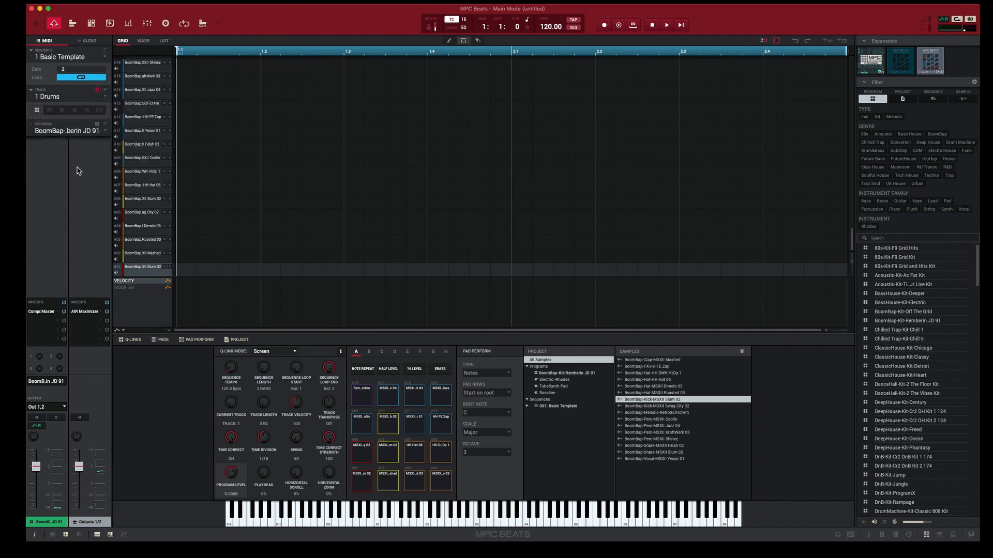
click(96, 130)
click(101, 152)
Switch to the 2 Keys track and view the plugins available for its Electric-Rhodes program
click(104, 97)
click(98, 113)
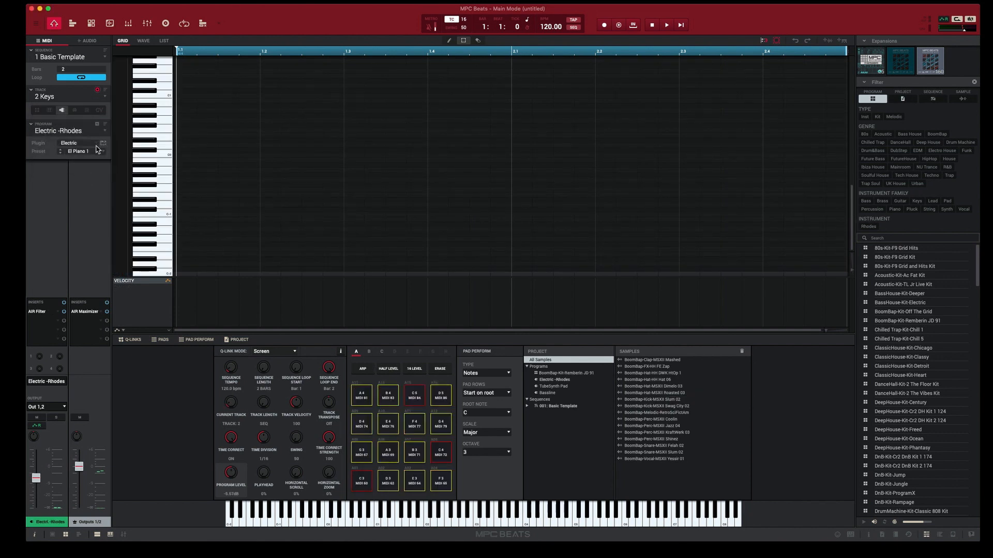
click(98, 146)
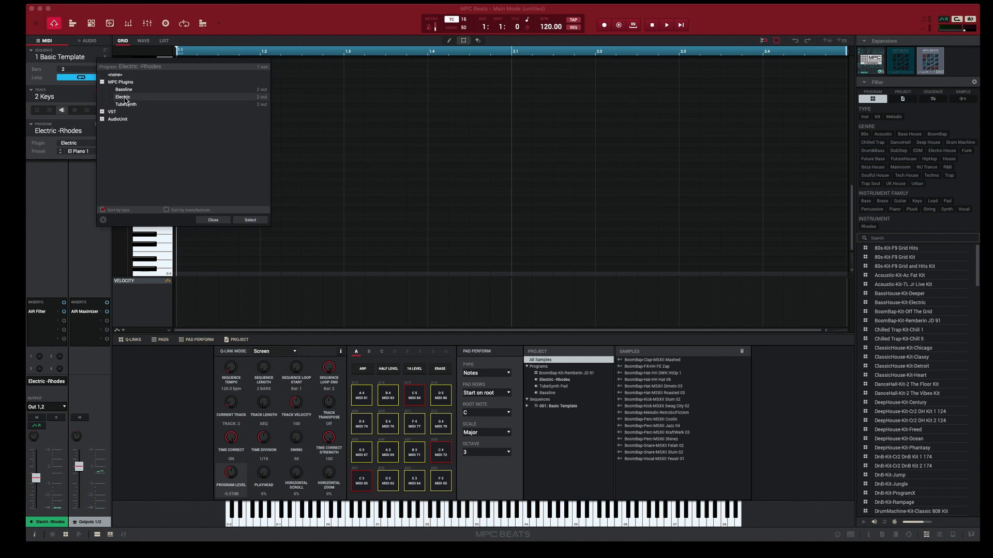
click(210, 221)
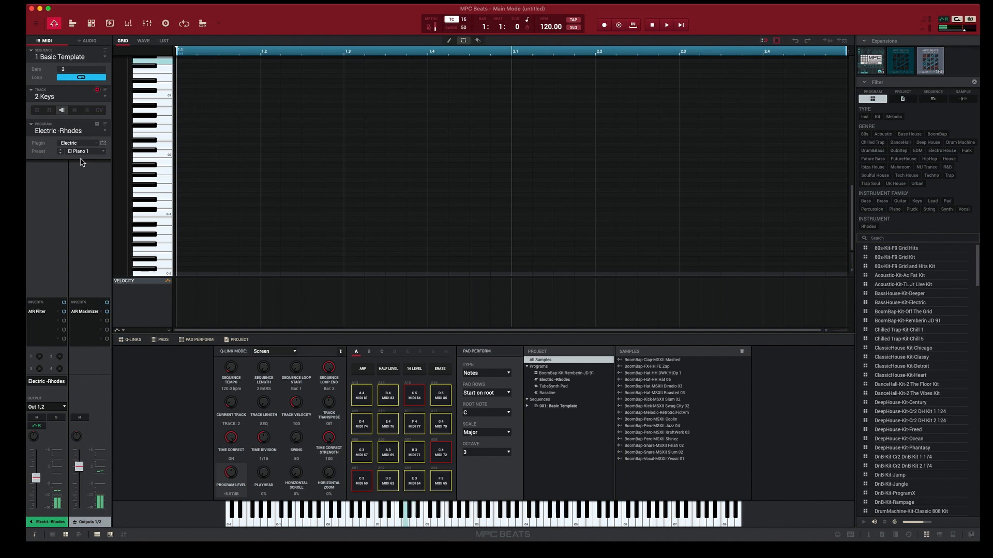
Audition single notes of the electric piano on the C3, G3, D4, E4 and A3 pads
click(365, 481)
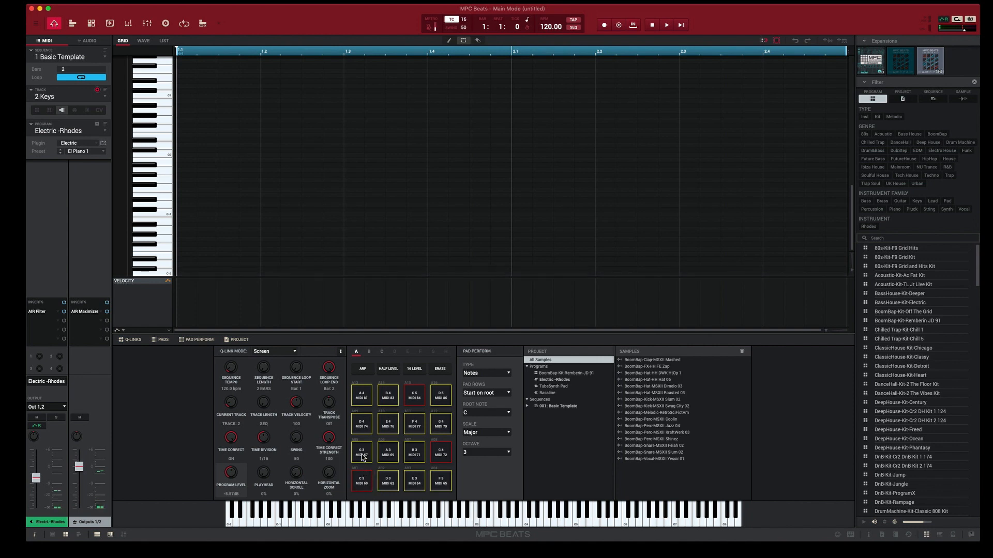
click(363, 457)
click(365, 431)
click(389, 426)
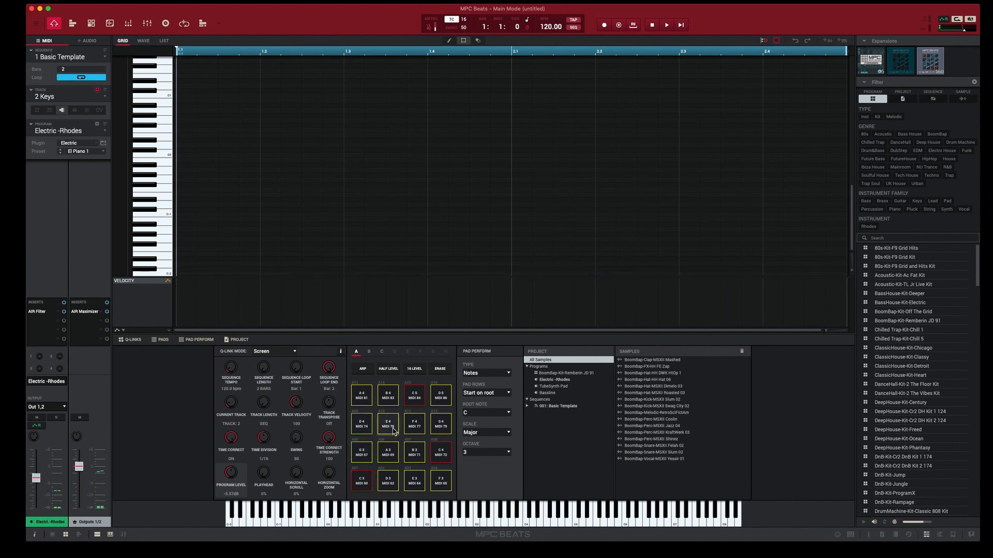
click(399, 453)
Set the pad perform type to Chords and audition the chords on pads from D5 down to C3
click(509, 373)
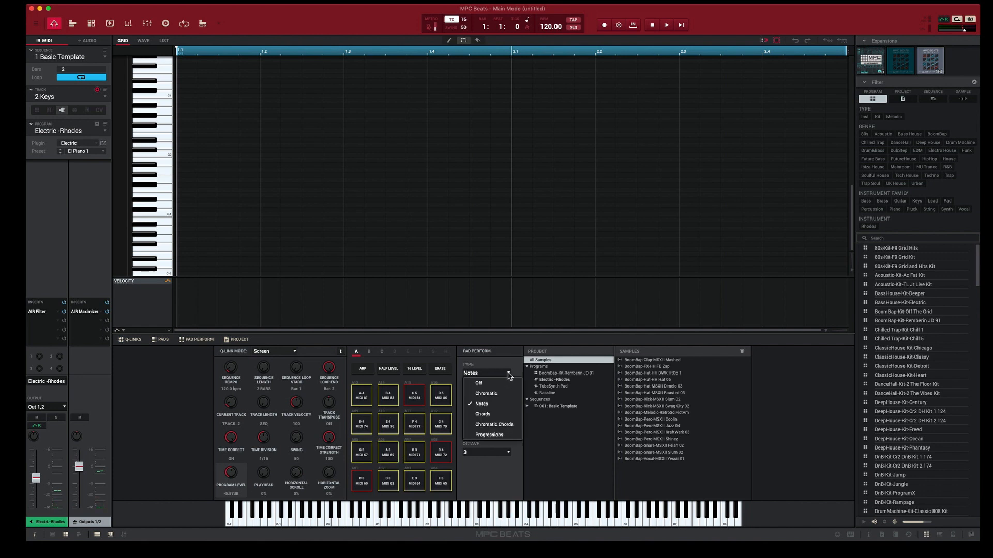
click(491, 416)
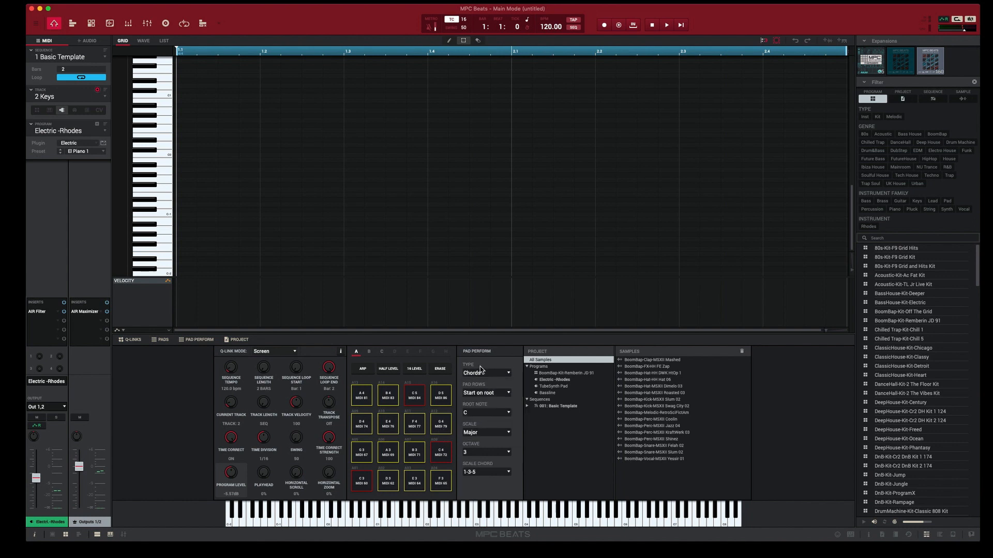
click(441, 397)
click(440, 425)
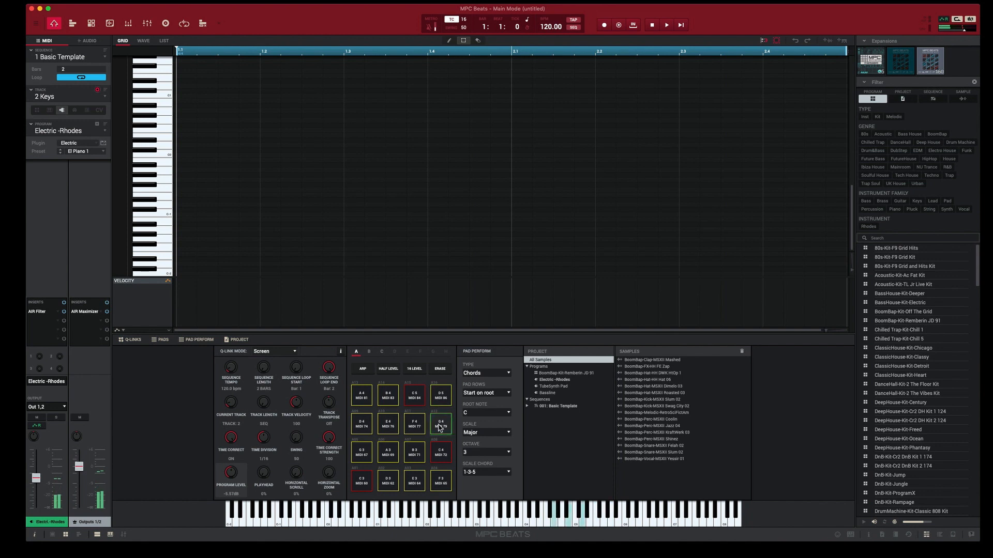
click(444, 454)
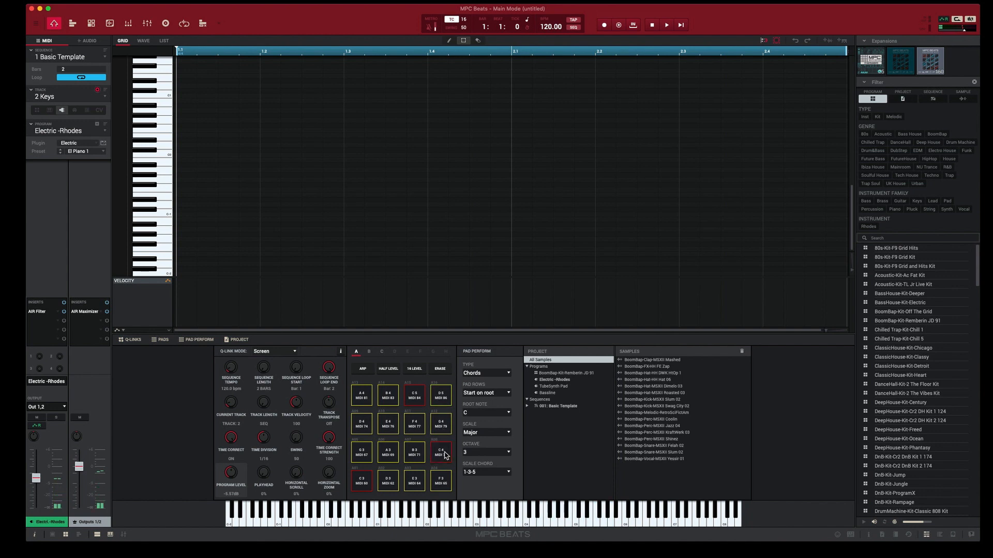
click(444, 455)
click(445, 455)
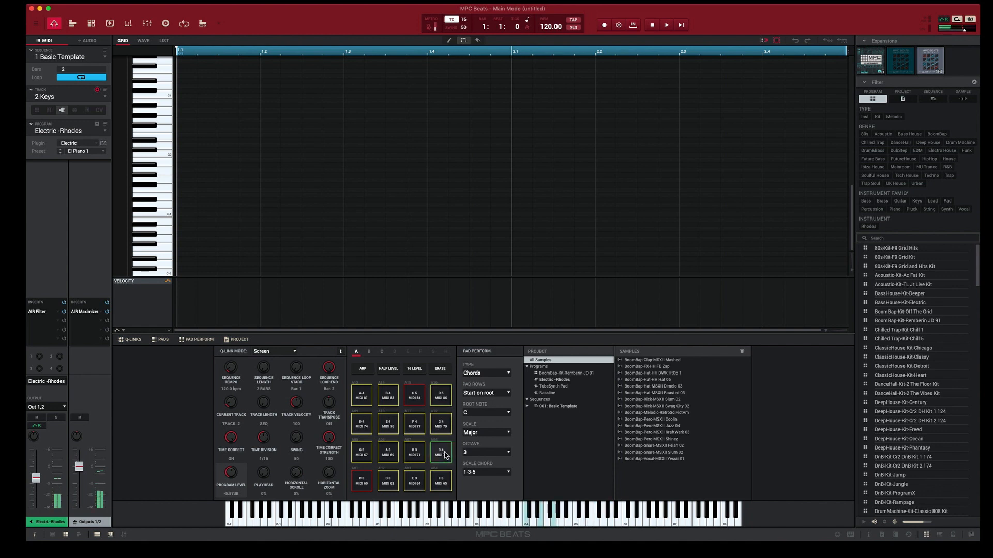
click(440, 477)
click(408, 482)
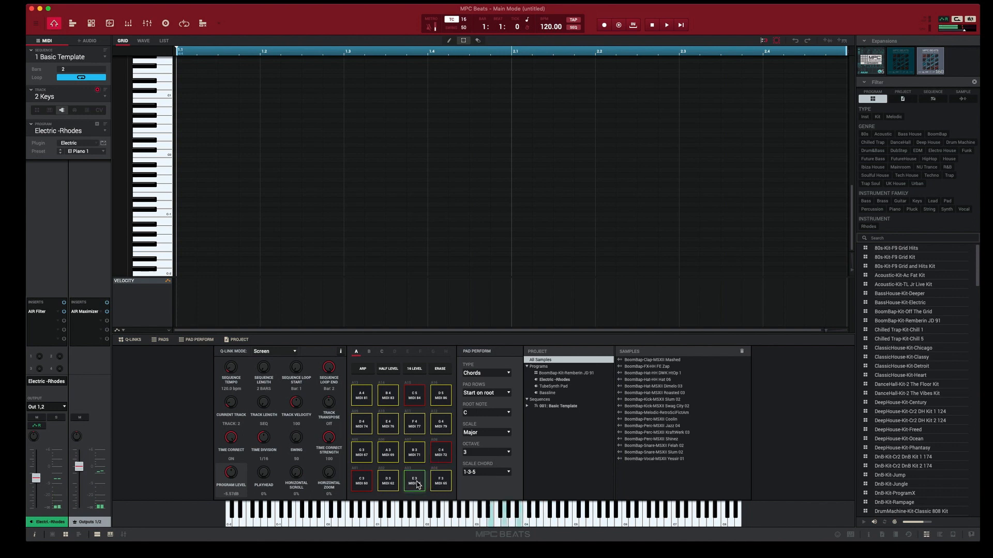
click(387, 482)
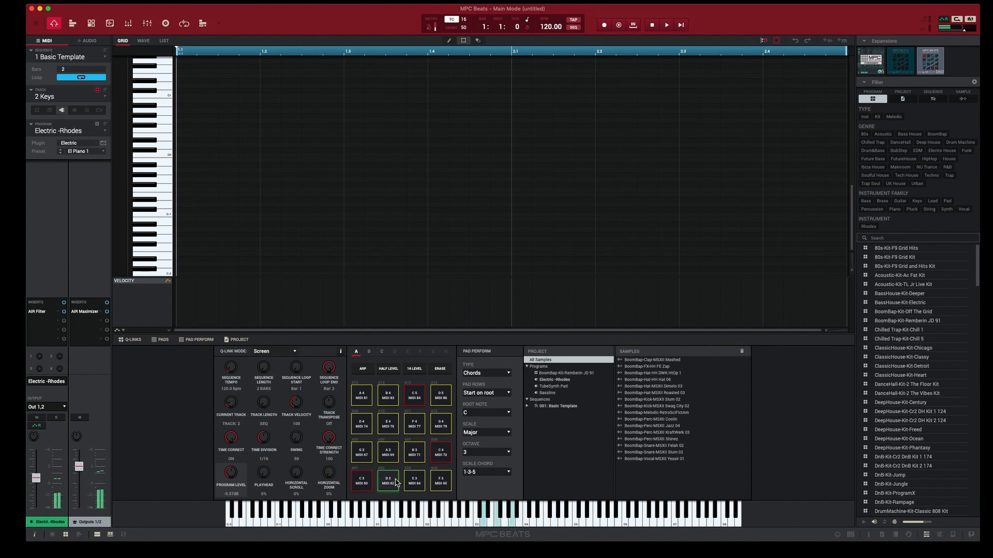
click(361, 483)
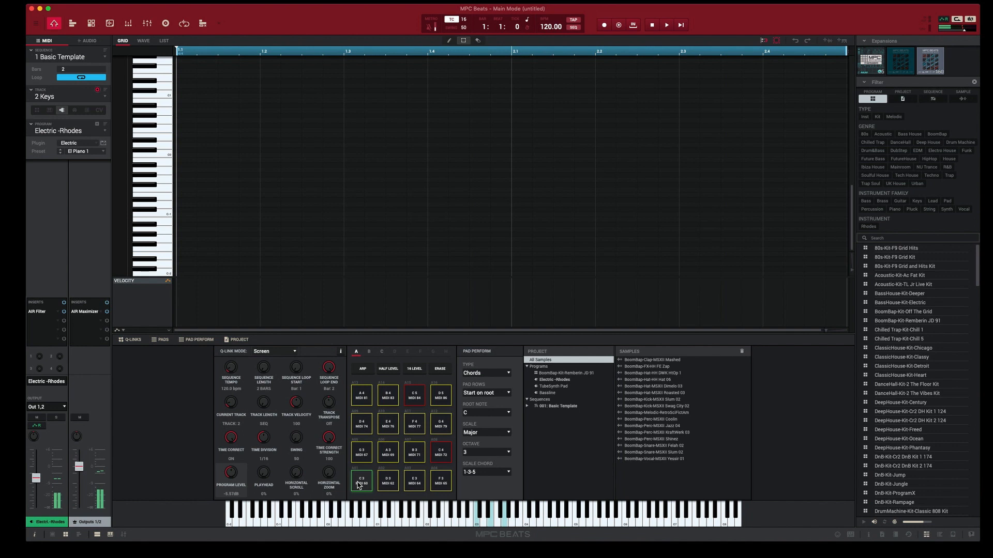
Set the pad scale to Harmonic Minor with 1-3-5-7 scale chords, and audition the F3, Eb3 and C3 pads
click(508, 434)
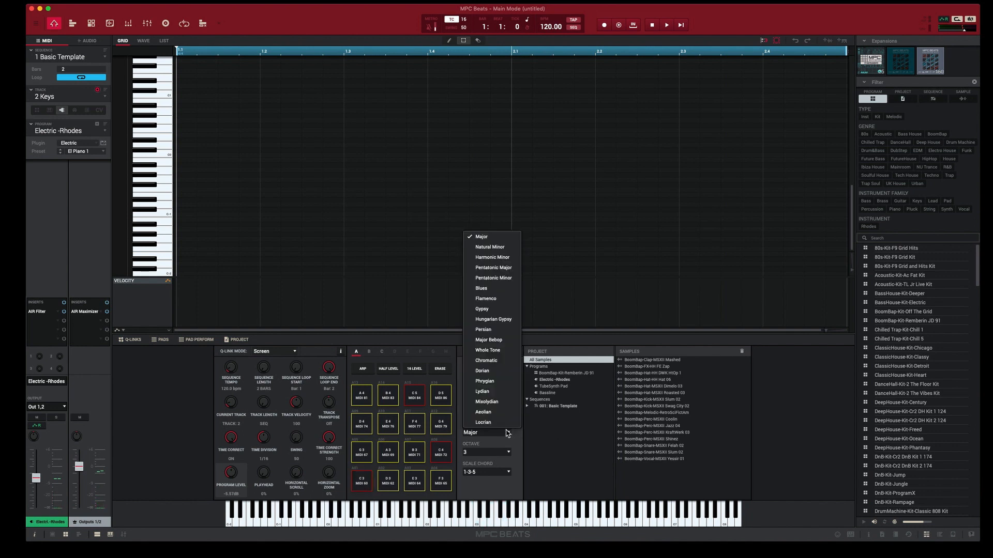
click(494, 256)
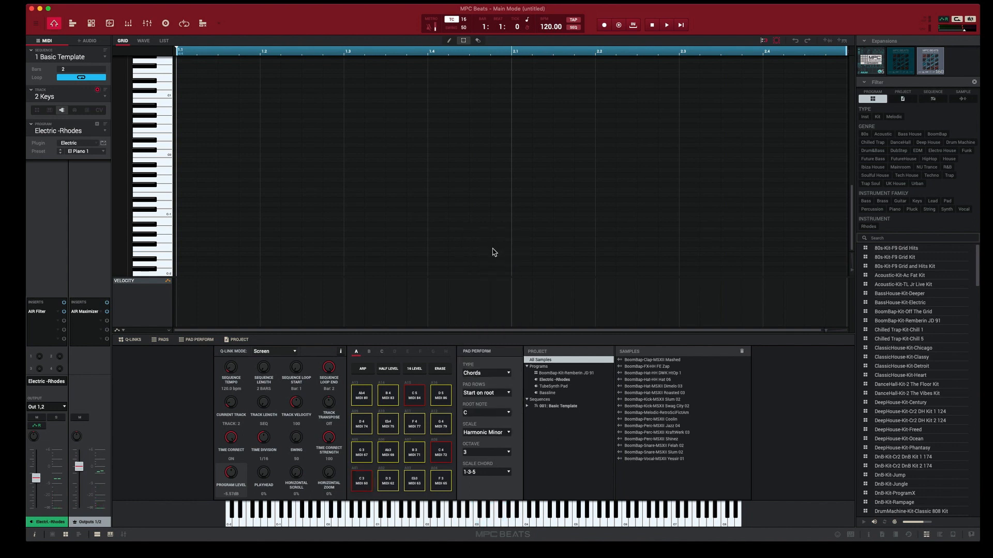
click(509, 474)
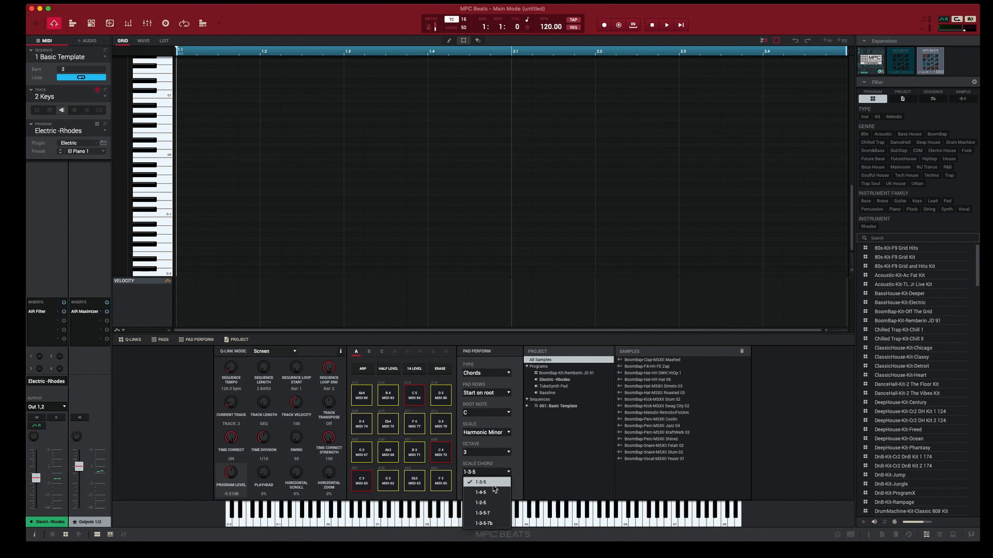
click(484, 513)
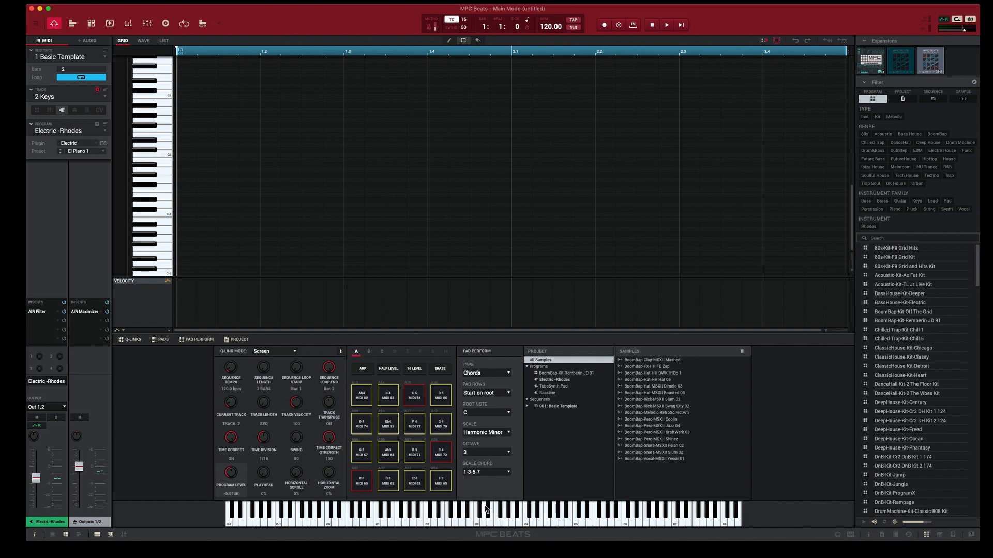
click(442, 484)
click(412, 482)
click(363, 482)
Switch to the 3 Synthpad track, raise its program level to about +3 dB and audition the G4 and C4 pads
click(105, 97)
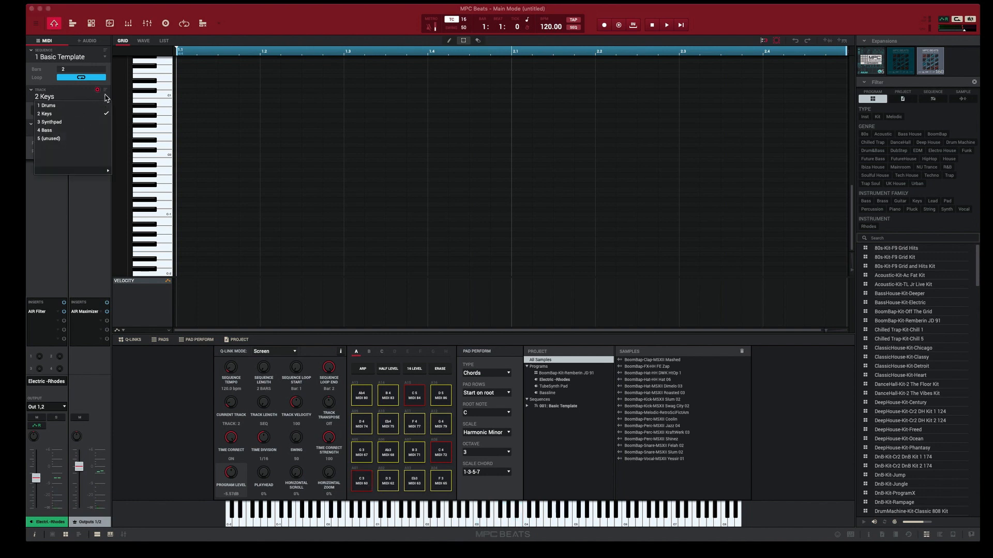
click(94, 123)
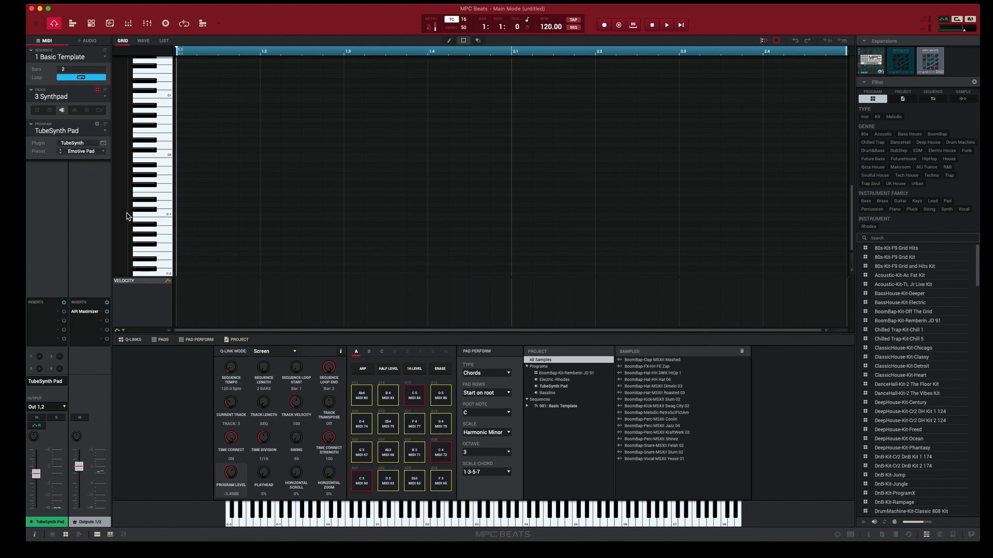
drag(40, 473, 43, 456)
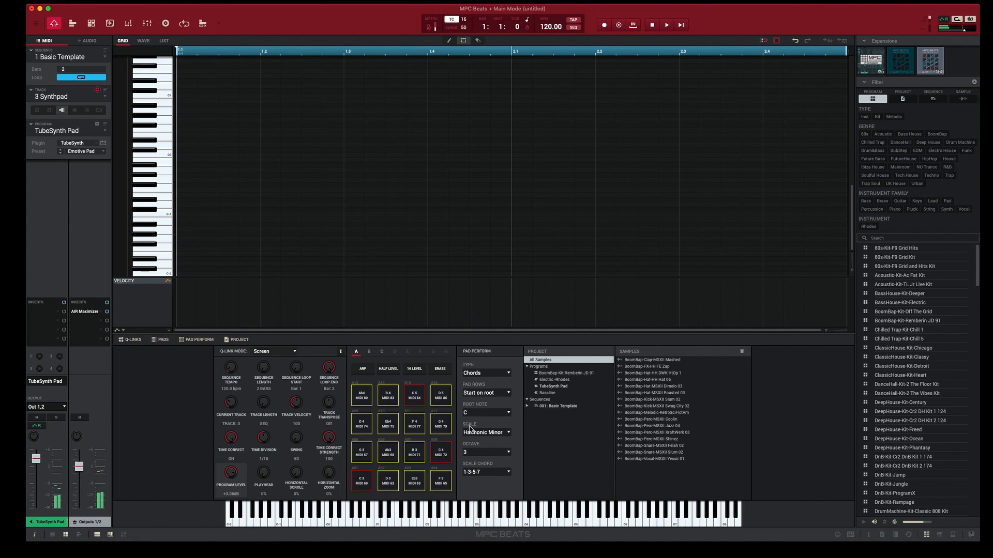
click(440, 429)
click(438, 449)
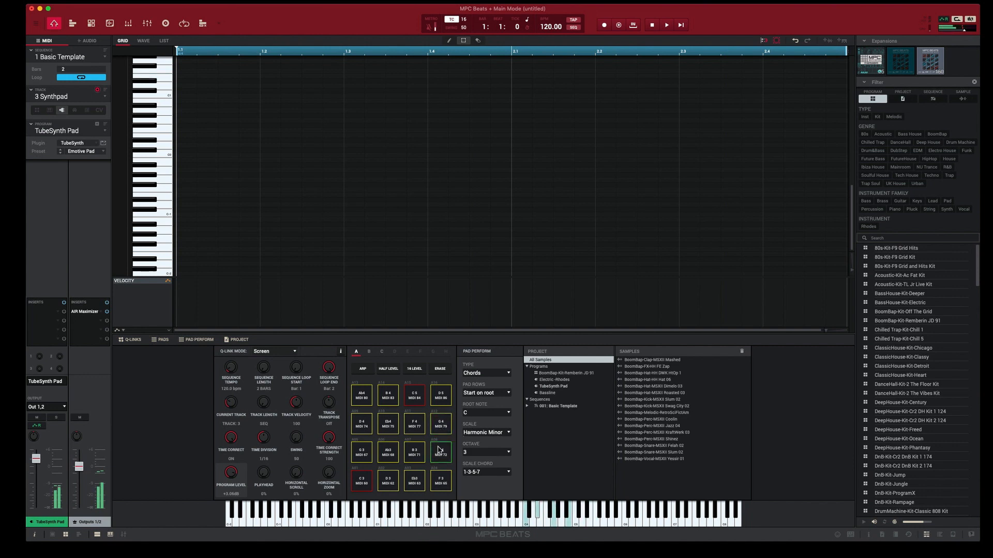
Set the pad scale to Major with 1-3-5 scale chords, and audition the C3 pad repeatedly
click(506, 435)
click(491, 238)
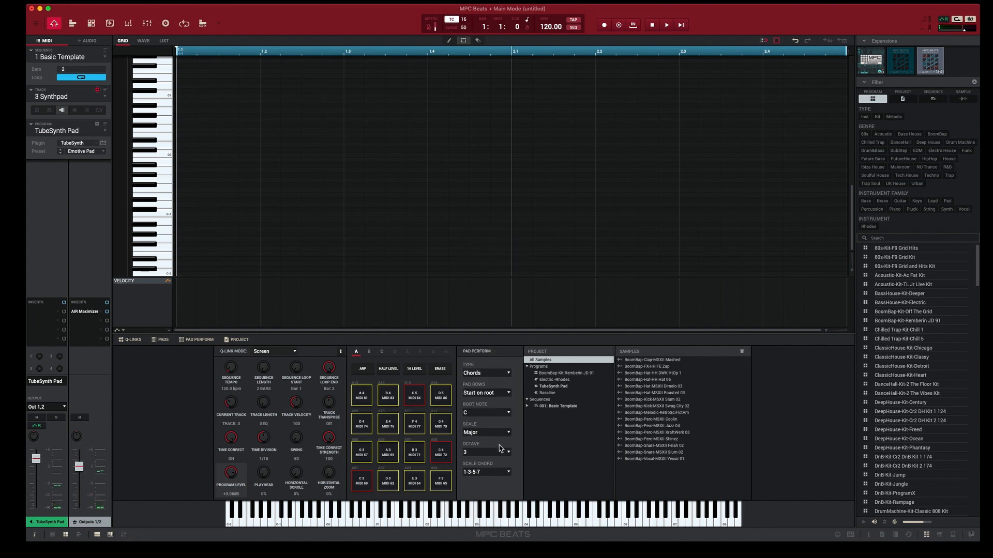
click(499, 472)
click(481, 483)
click(357, 485)
click(356, 486)
click(355, 486)
click(356, 486)
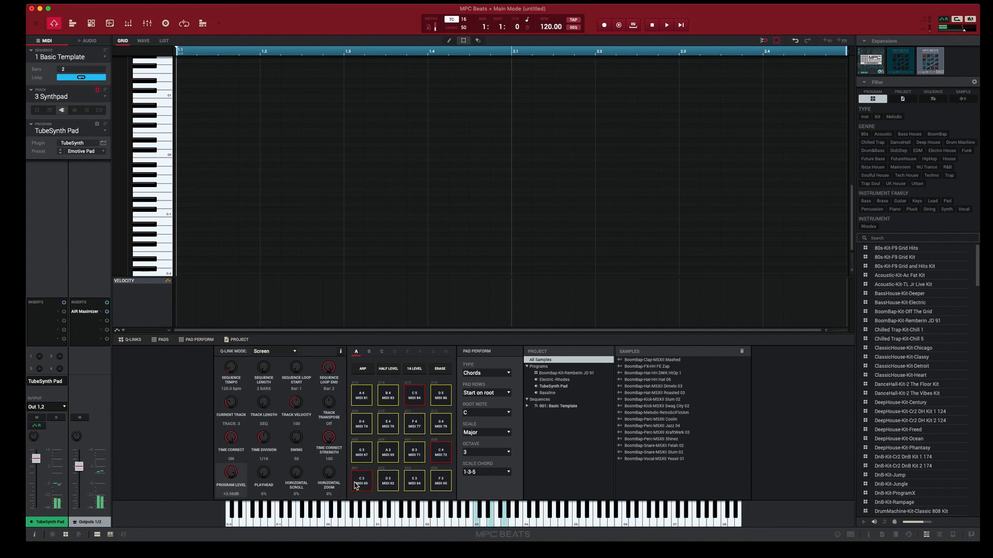
Lower the 3 Synthpad track's program level to about 0 dB after one more C3 chord, and switch to the 4 Bass track
click(356, 486)
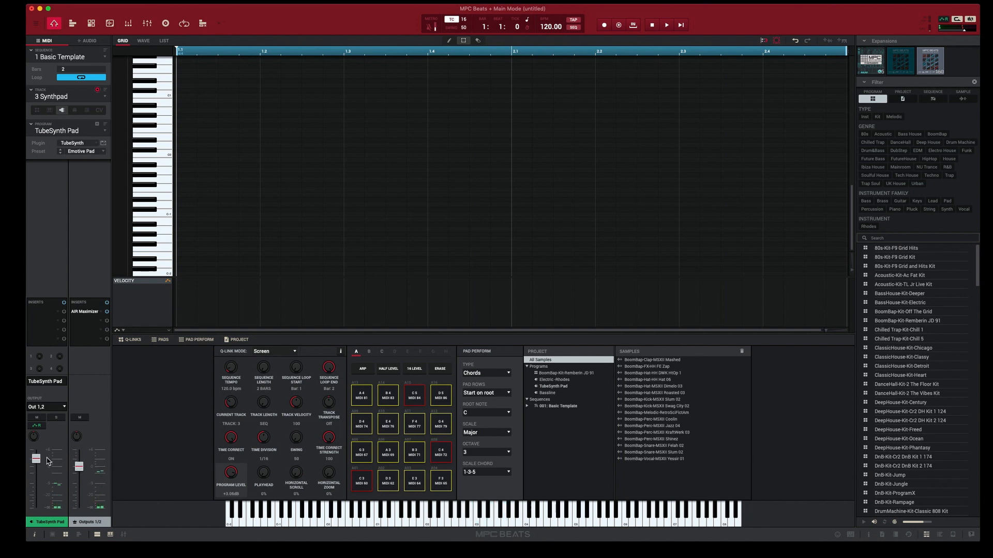
drag(36, 459, 38, 465)
click(105, 99)
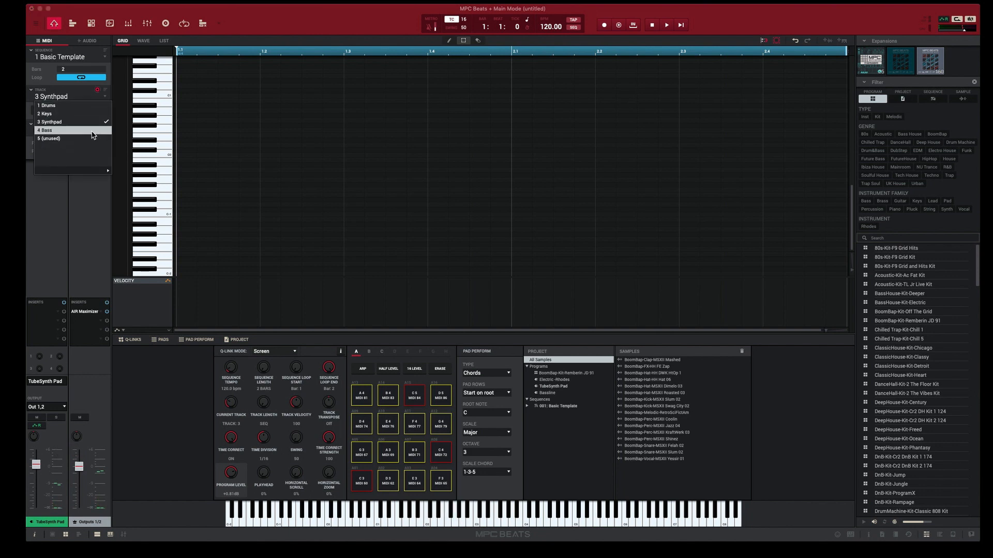
click(94, 133)
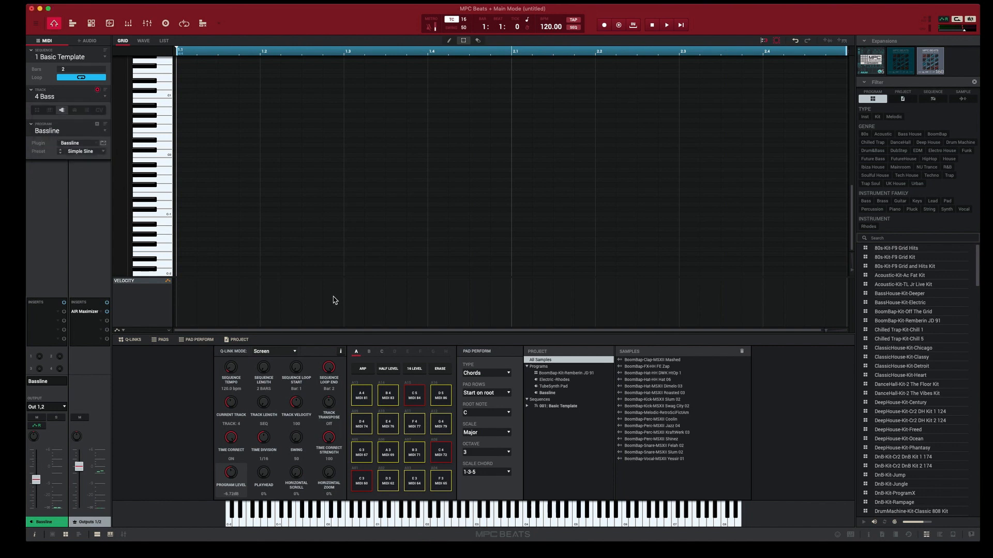
Set the pad perform type to Notes and audition the A4, D4, G3 and C3 pads
click(507, 375)
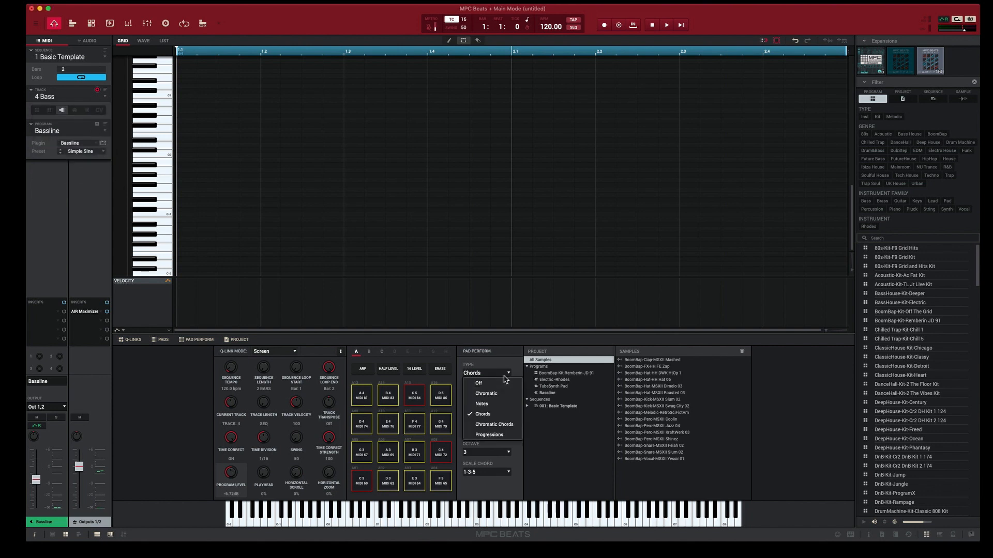
click(494, 409)
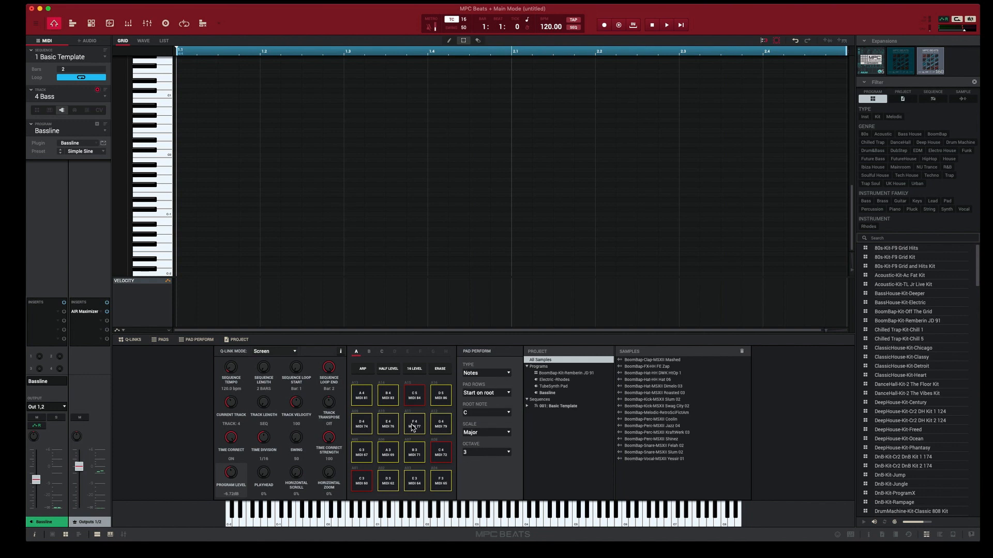
click(364, 401)
click(364, 427)
click(364, 429)
click(362, 453)
click(356, 482)
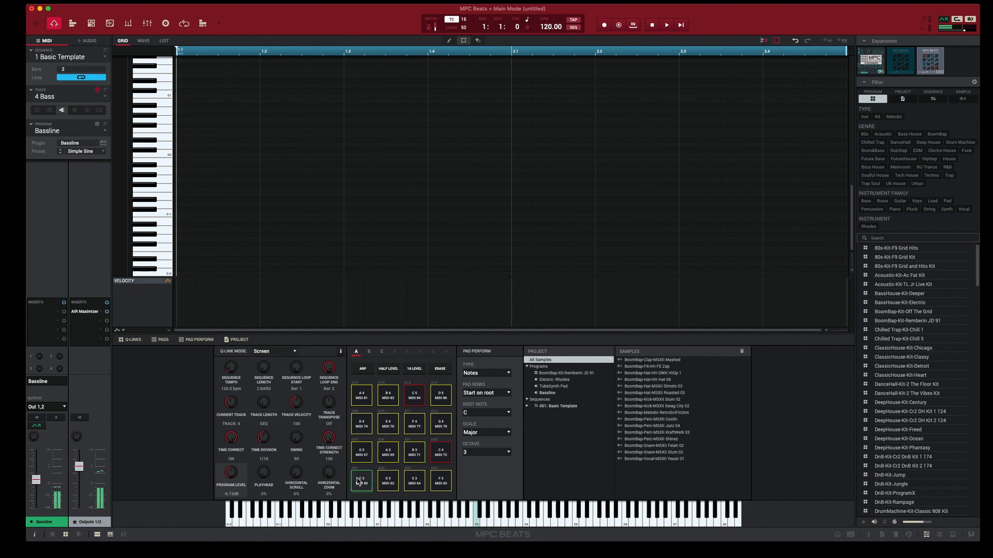
click(356, 482)
click(356, 482)
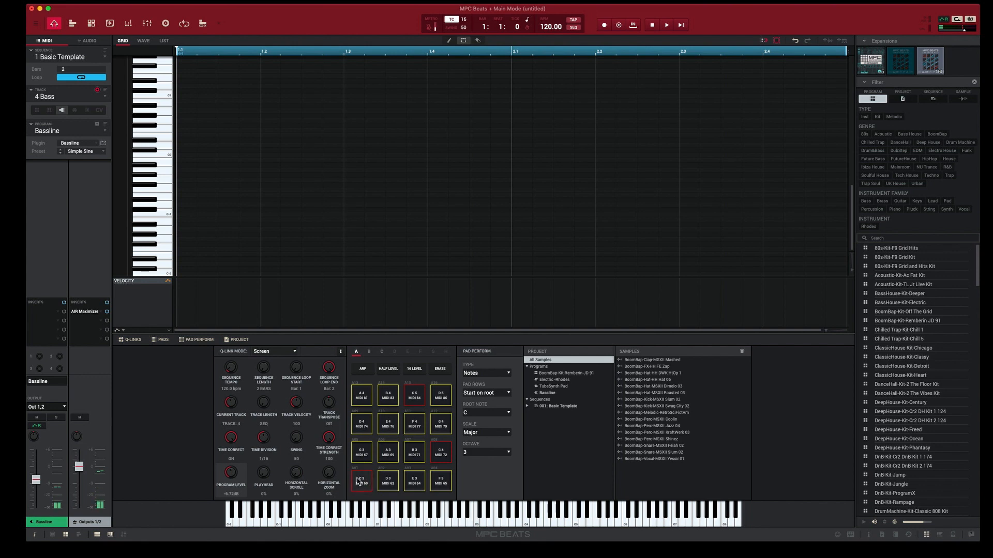
Set the pad octave to 2 and audition the E2 pad repeatedly
click(508, 452)
click(494, 383)
click(417, 480)
click(416, 481)
click(416, 482)
click(414, 483)
Play a short bass phrase on the C2, D2 and E2 pads
key(z)
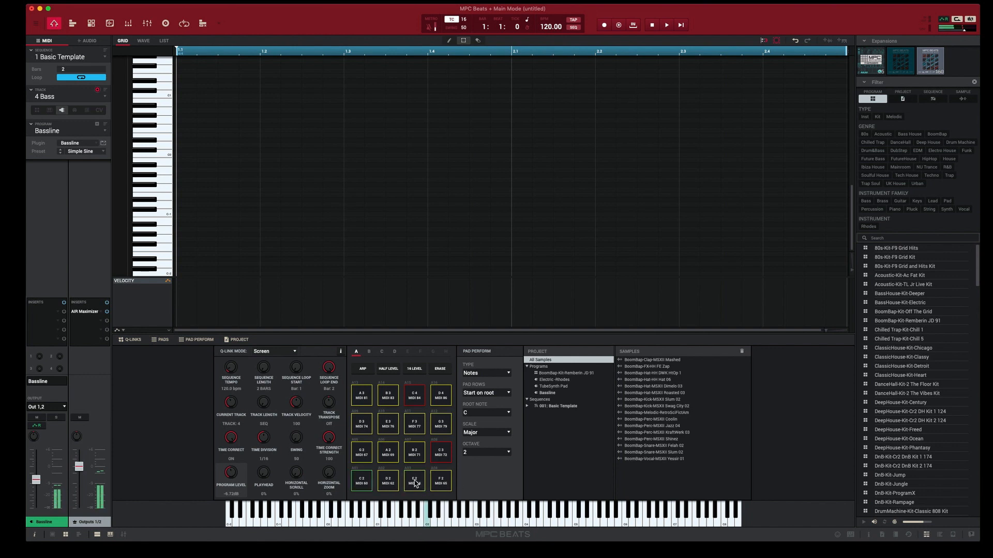
key(c)
key(c)
key(x)
key(c)
key(z)
key(x)
key(z)
key(z)
key(z)
click(355, 485)
click(355, 485)
click(354, 485)
click(383, 486)
click(414, 481)
Set the pad octave to 0 and audition the F0 and E0 pads
click(483, 456)
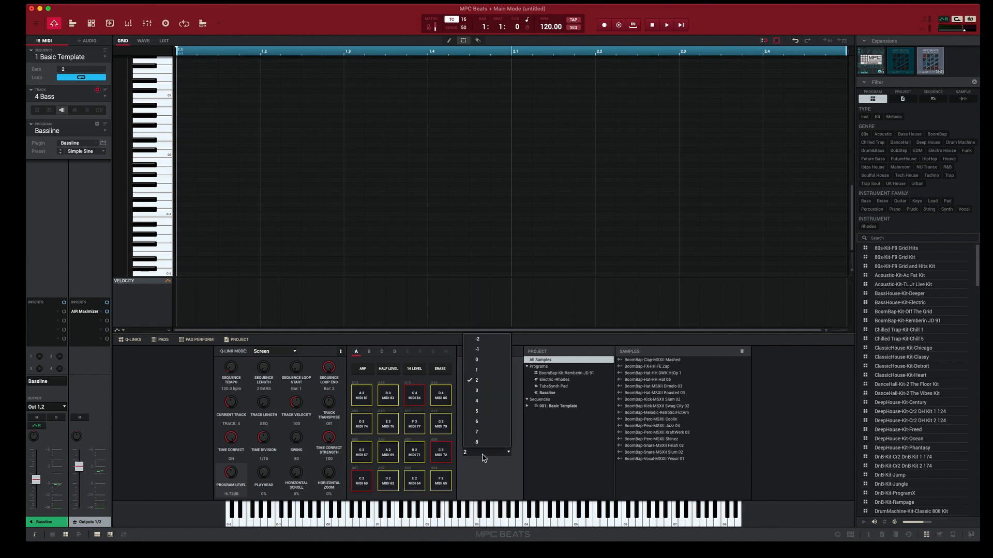
click(484, 361)
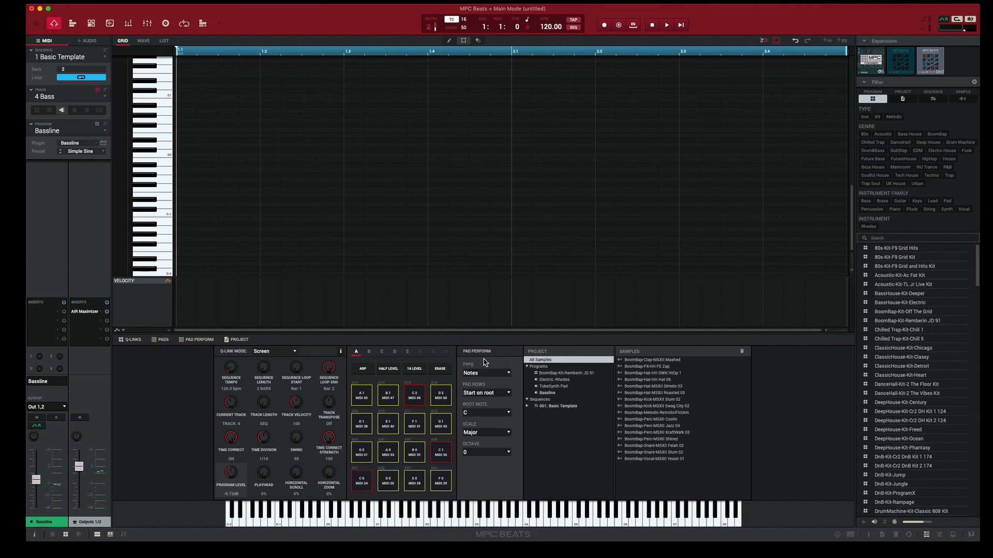
click(444, 486)
click(414, 481)
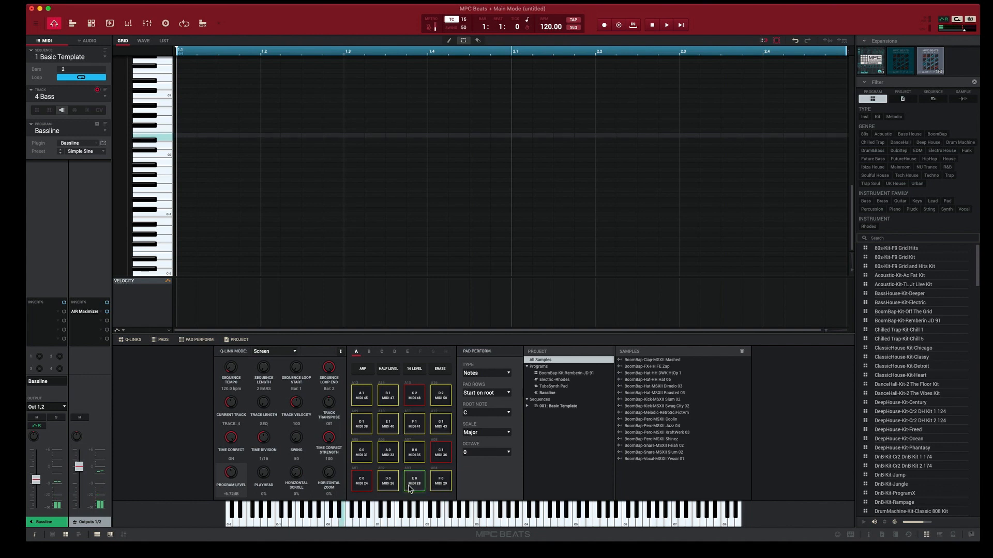
Set the pad octave to 3 and audition the F3, E3, D3 and C3 pads
click(482, 455)
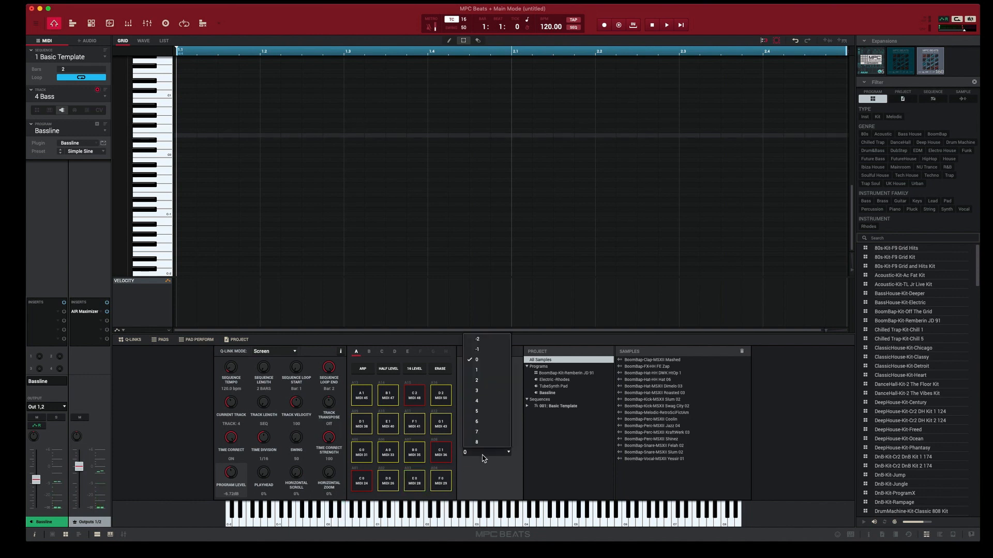
click(486, 391)
click(440, 479)
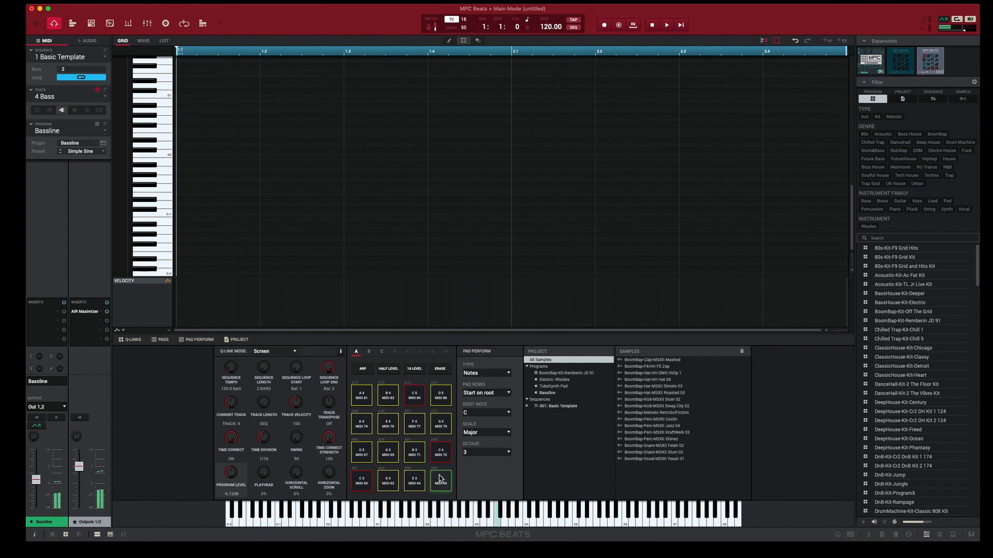
click(423, 477)
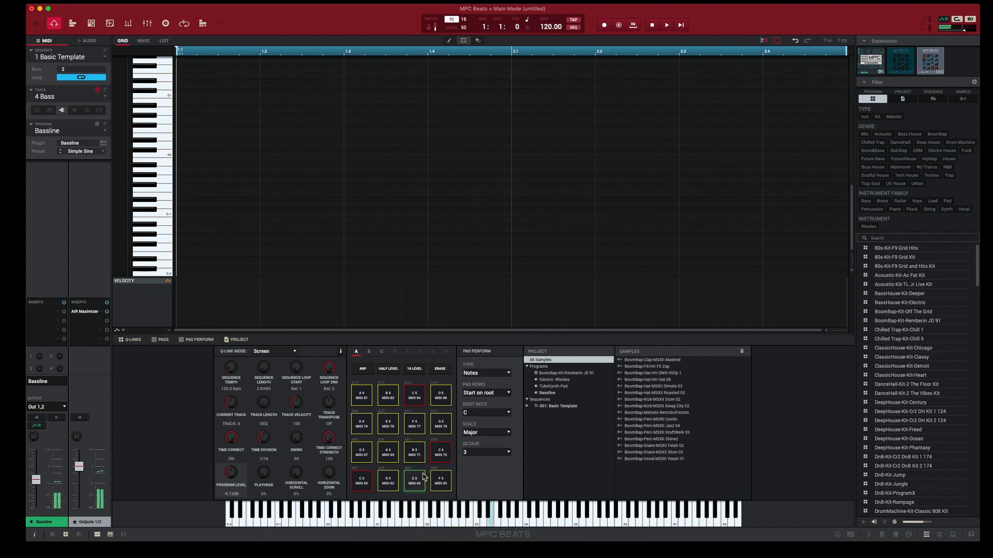
click(394, 479)
click(365, 479)
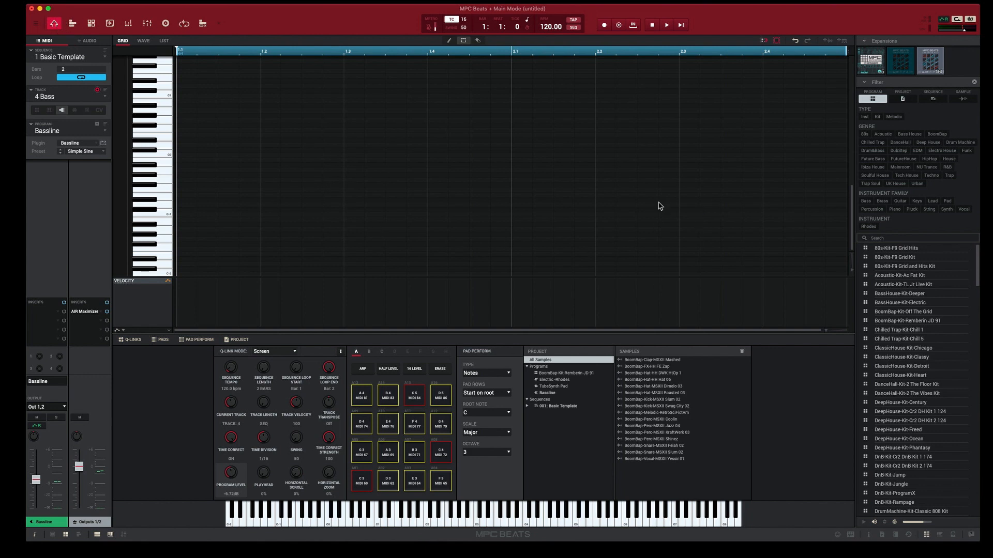
View all the tracks in Track View and switch to the 1 Drums track
click(74, 24)
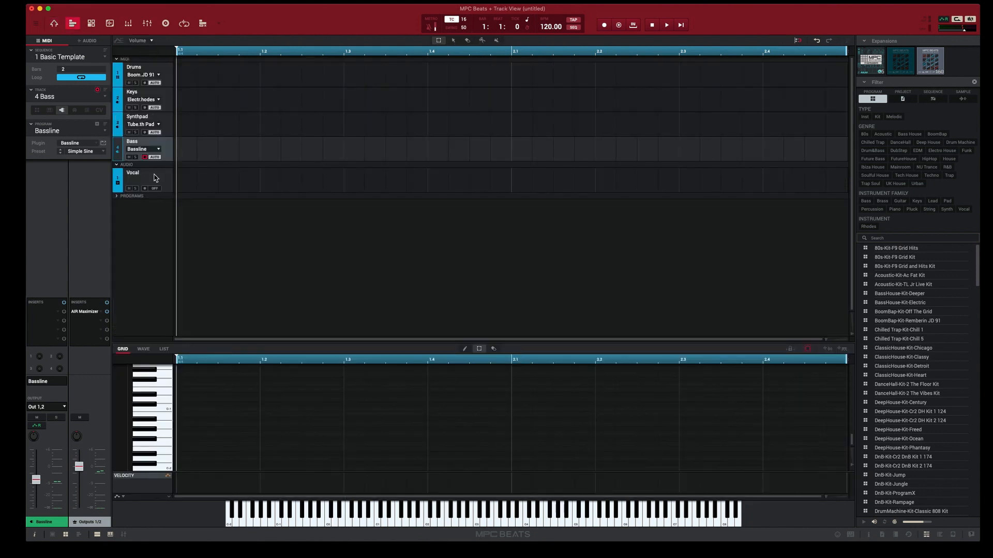
click(106, 98)
click(99, 110)
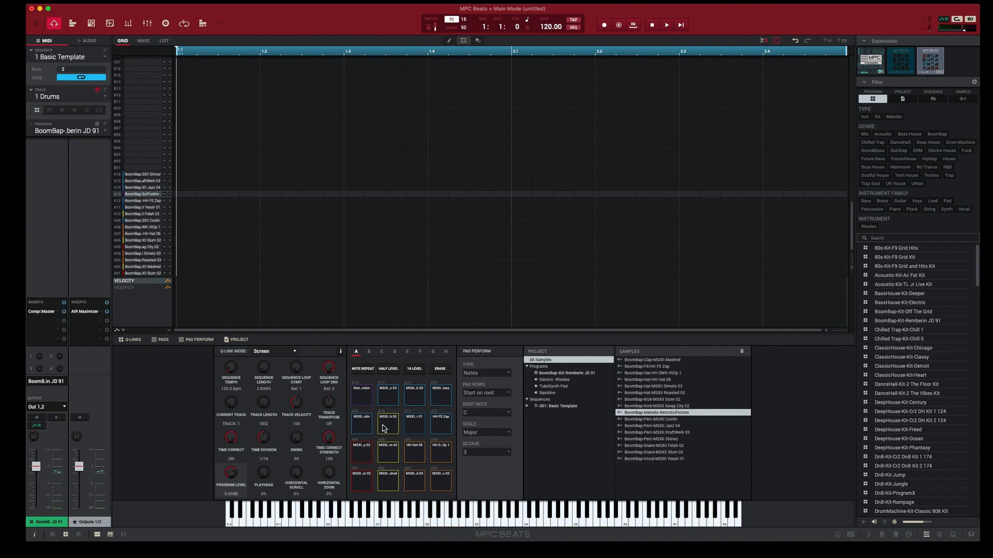
Audition the drum kit's A09, A10, A11, A06, A05 and A01 pads
click(364, 425)
click(393, 427)
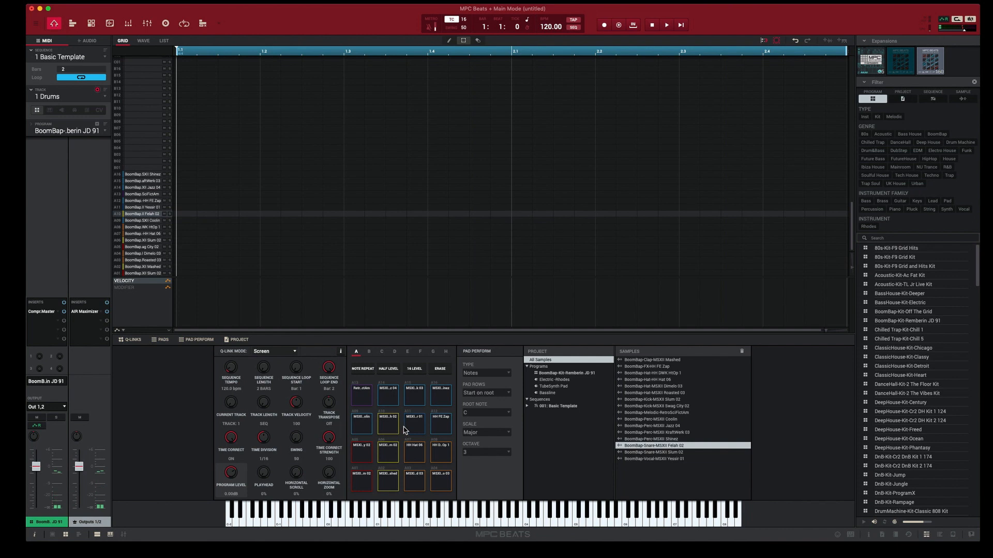
click(406, 431)
click(393, 460)
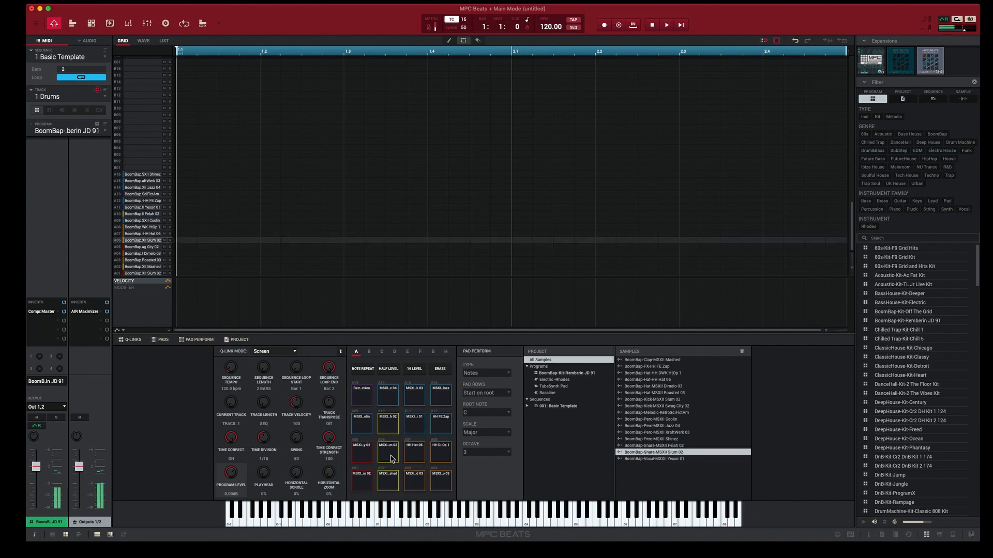
click(363, 460)
click(363, 490)
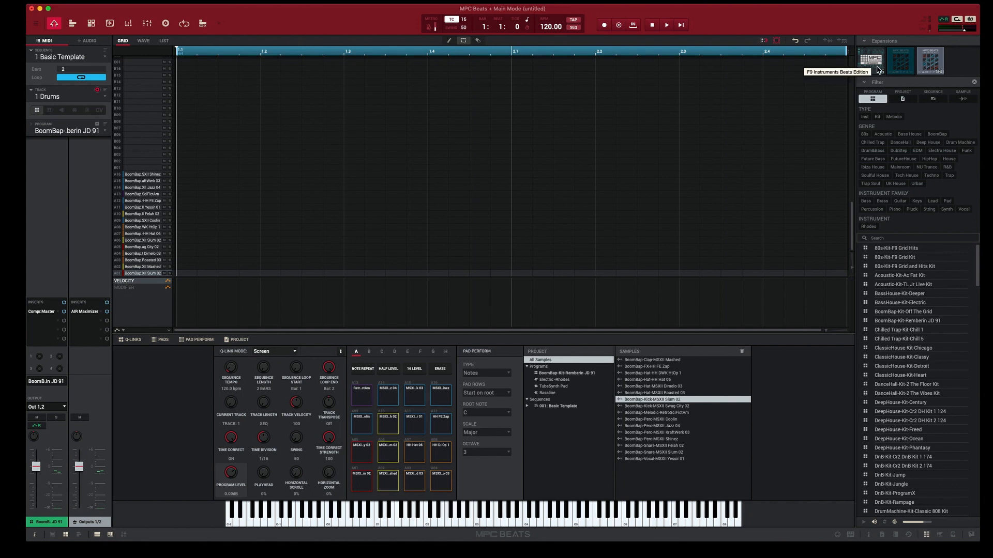
Examine the F9 Instruments Beats Edition content and the MPC Beats Producer Kits entry in the expansion list
click(877, 71)
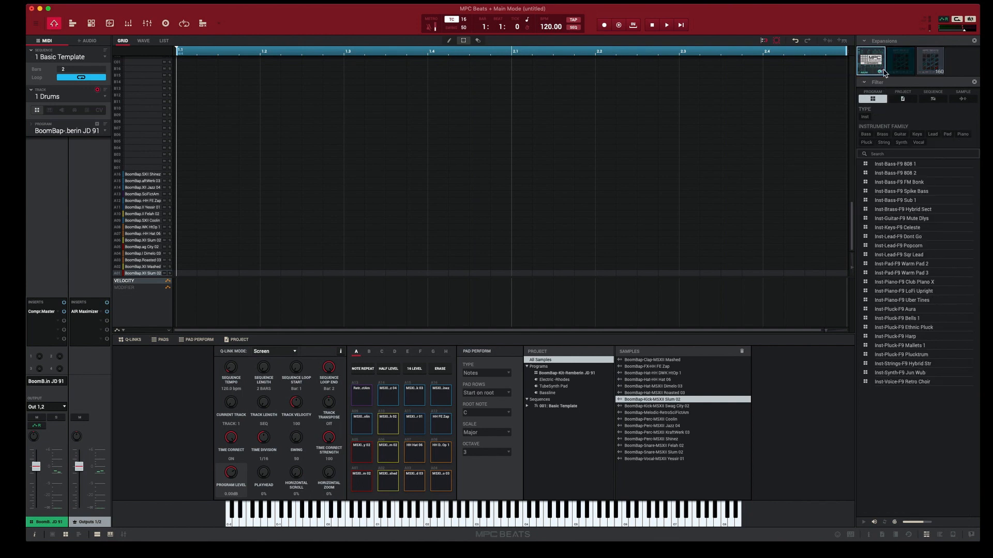
click(938, 536)
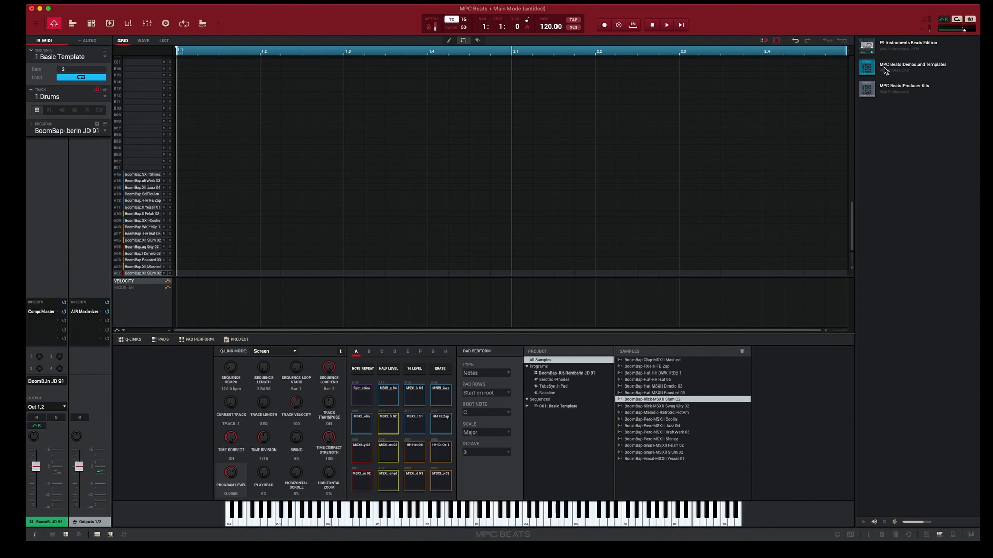
click(877, 93)
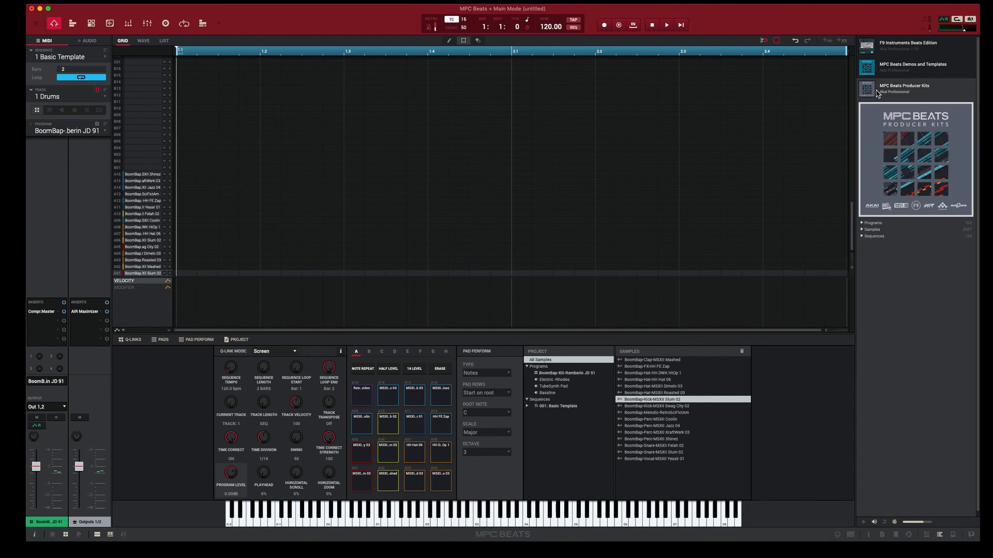
Filter the media browser to the MPC Beats Producer Kits expansion and select the BoomBap-Kit-Off The Grid program
click(926, 536)
click(942, 71)
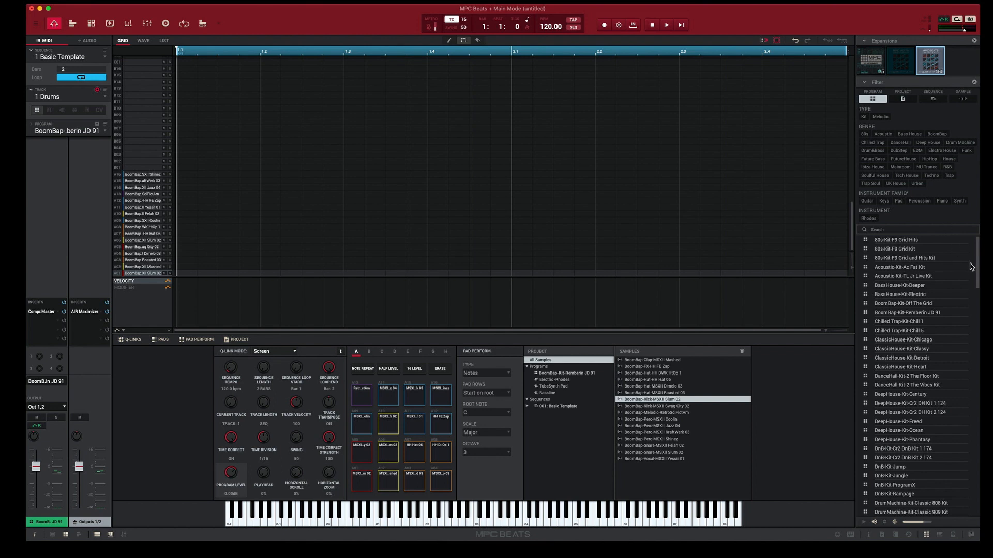
drag(978, 282, 968, 245)
click(866, 322)
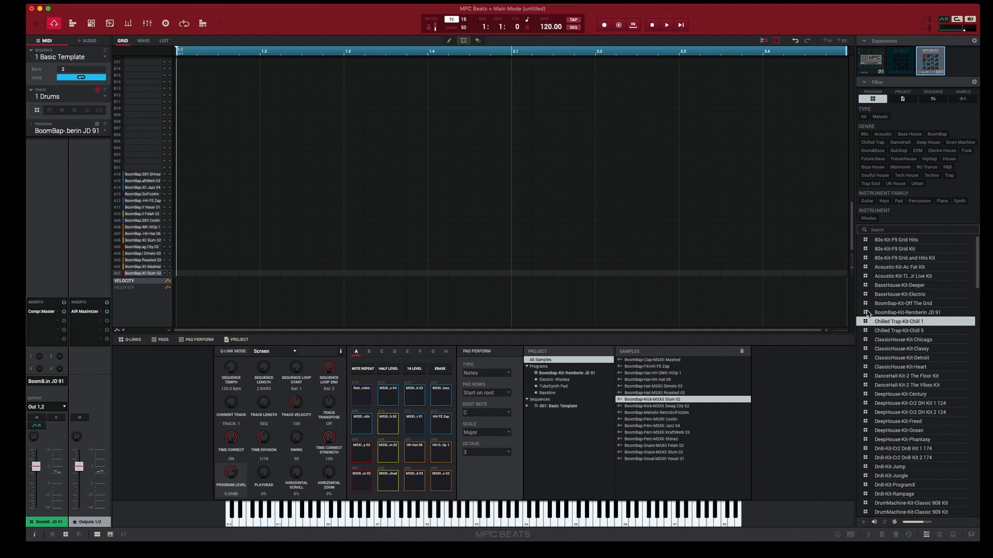
click(866, 305)
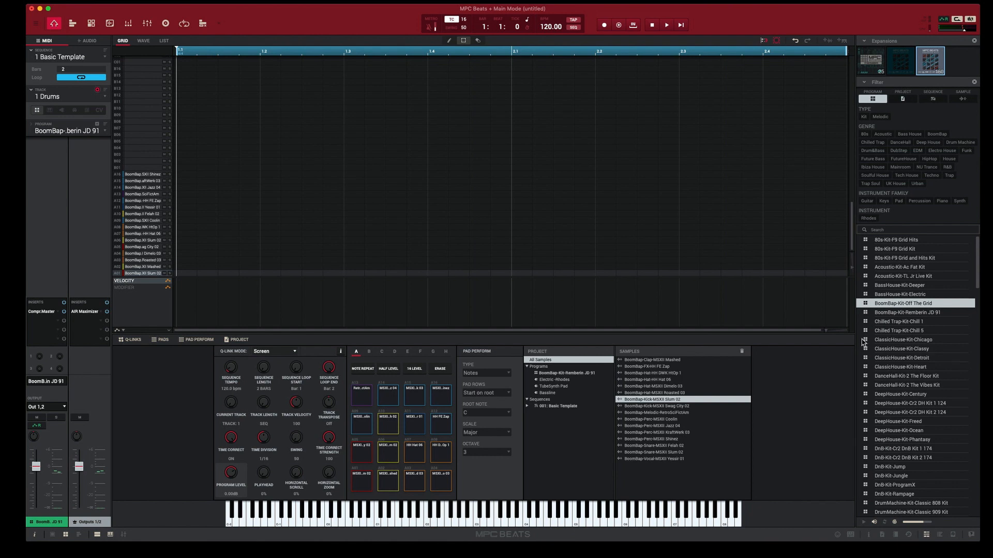
Zoom in on the drum grid horizontally and vertically, and look through the list of producer kits
drag(826, 331, 830, 333)
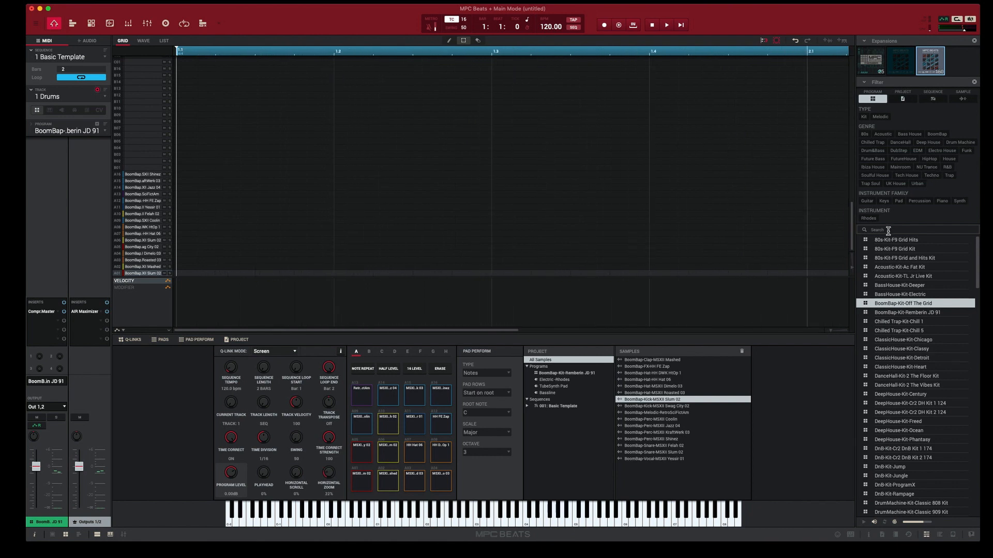
drag(853, 271, 853, 265)
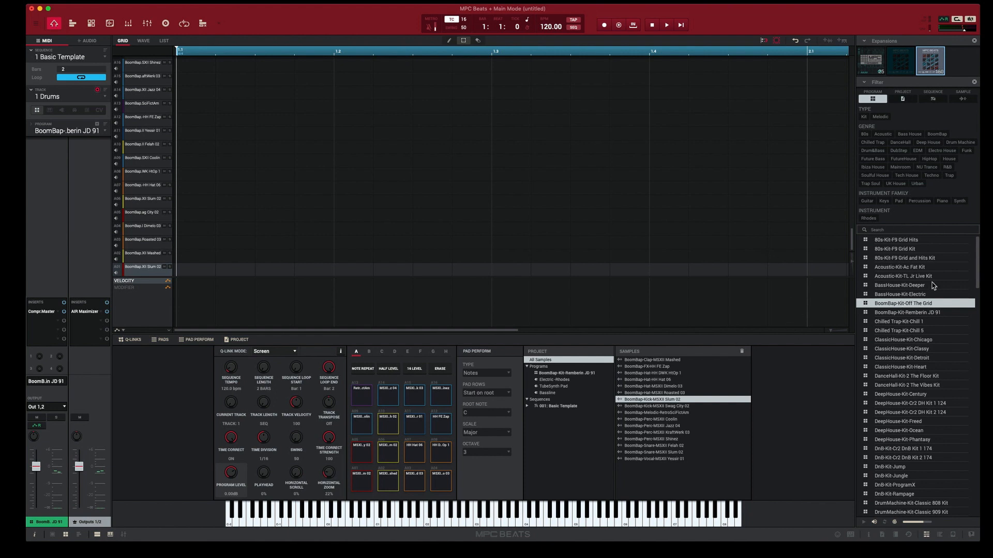
mouse_move(979, 279)
mouse_down()
mouse_move(979, 368)
mouse_move(977, 283)
mouse_up()
drag(977, 283, 987, 244)
Inspect the Master Compressor insert on the drum program and close it
double_click(43, 313)
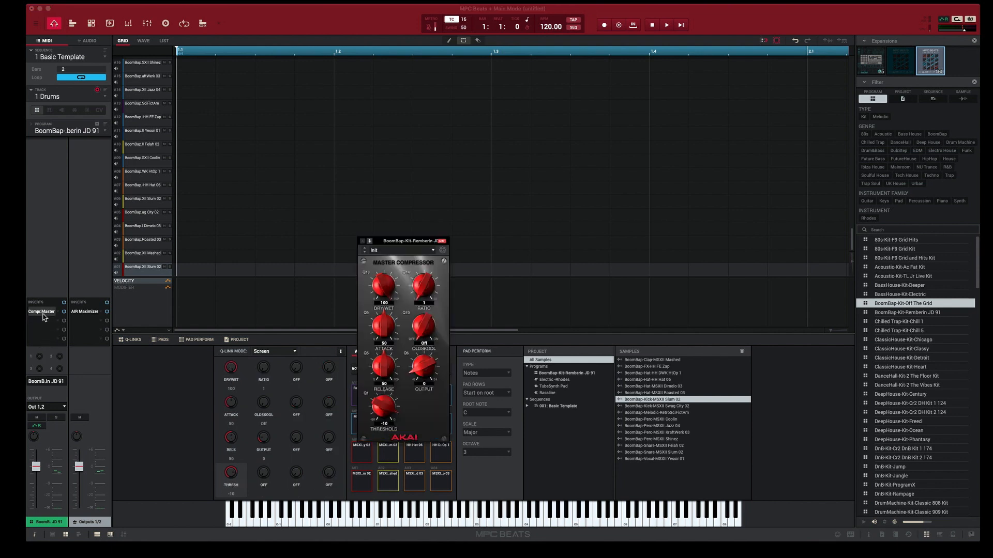
click(362, 241)
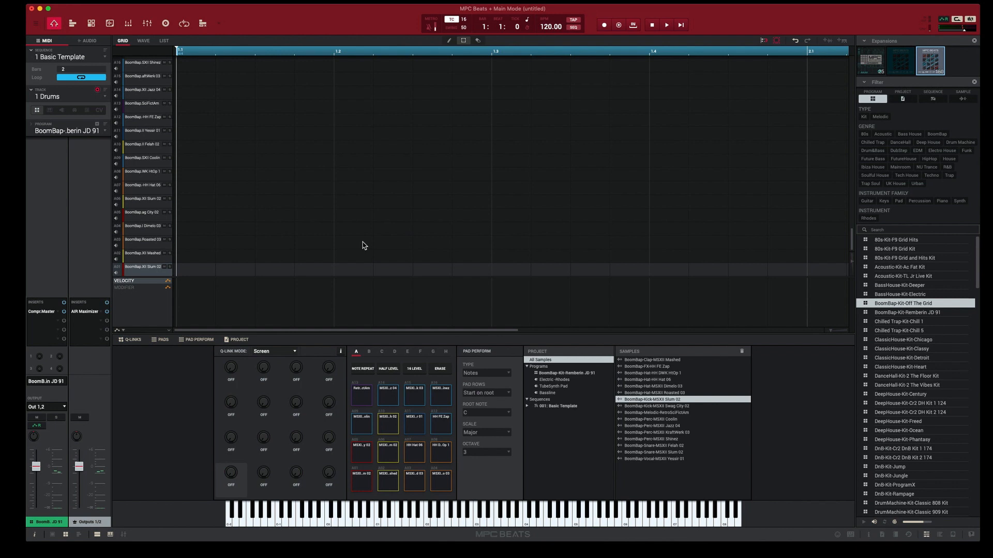
Examine the insert effects available for the drum program's second slot, from Delay/Reverb through Vintage Effects, and close the list without choosing one
double_click(56, 320)
drag(120, 246, 499, 147)
click(430, 159)
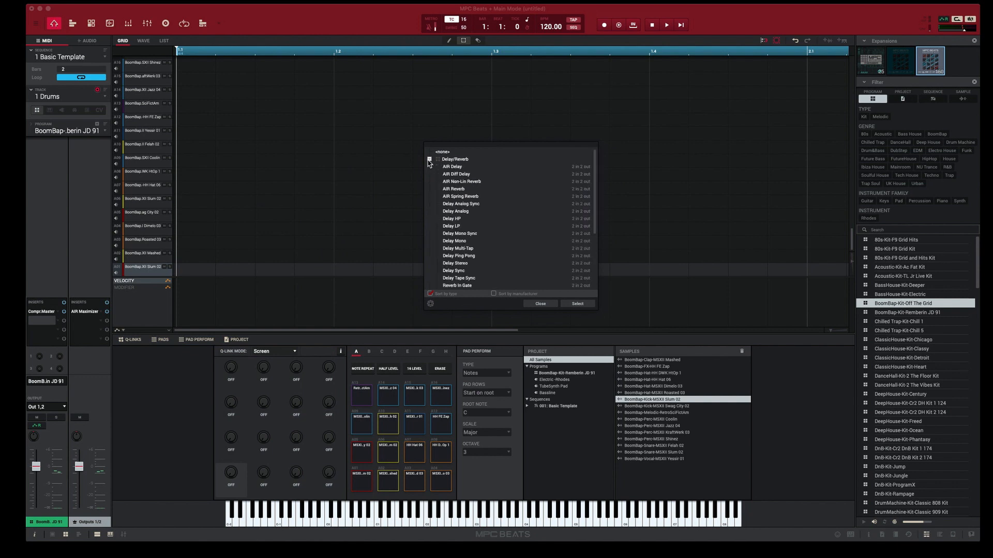
scroll(435, 201, down, 2)
scroll(436, 201, down, 3)
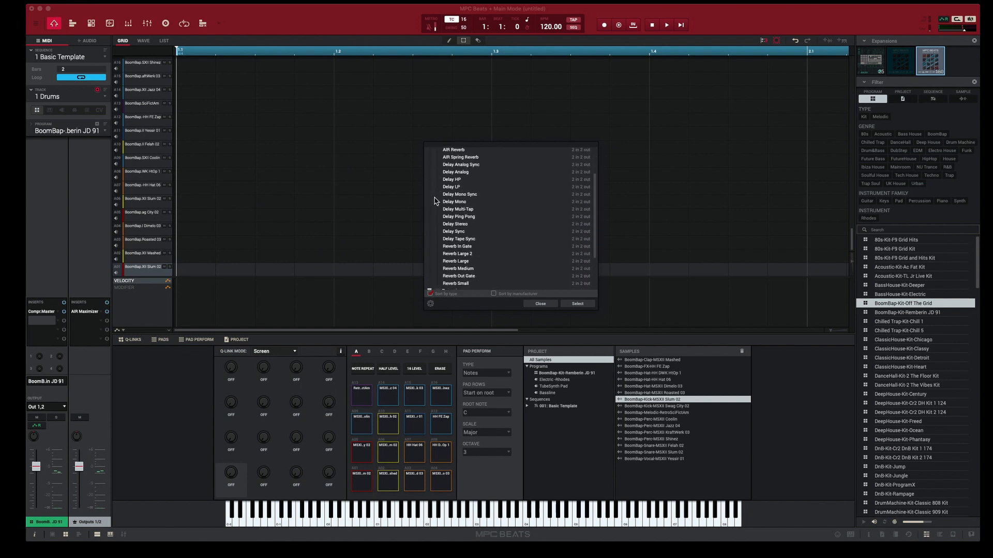
scroll(457, 232, down, 2)
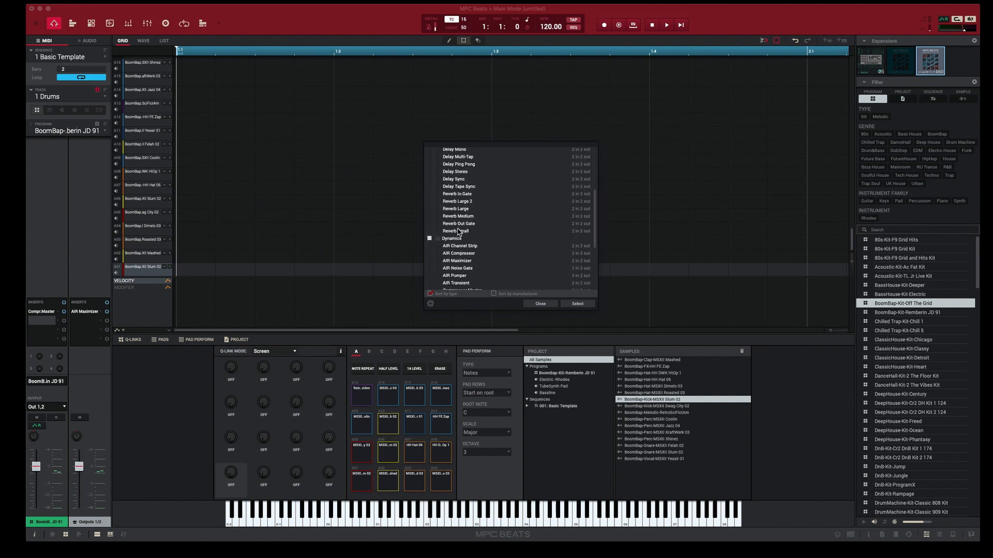
scroll(457, 231, down, 3)
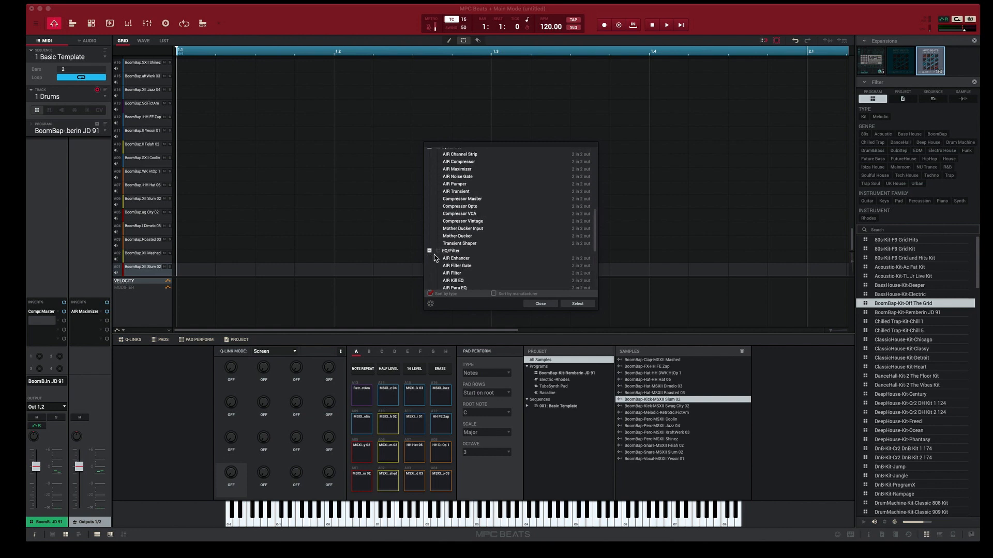
scroll(431, 254, down, 5)
scroll(429, 261, down, 5)
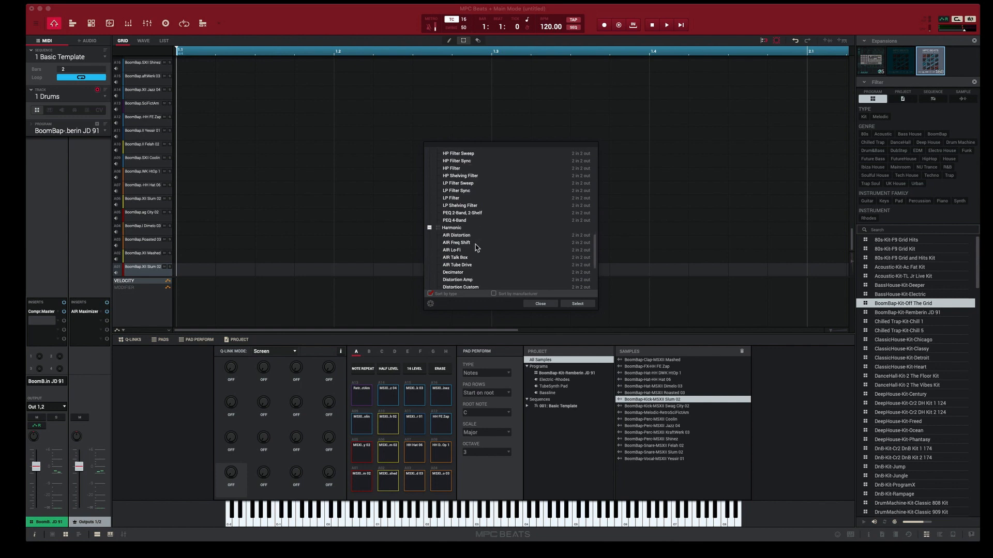
click(430, 264)
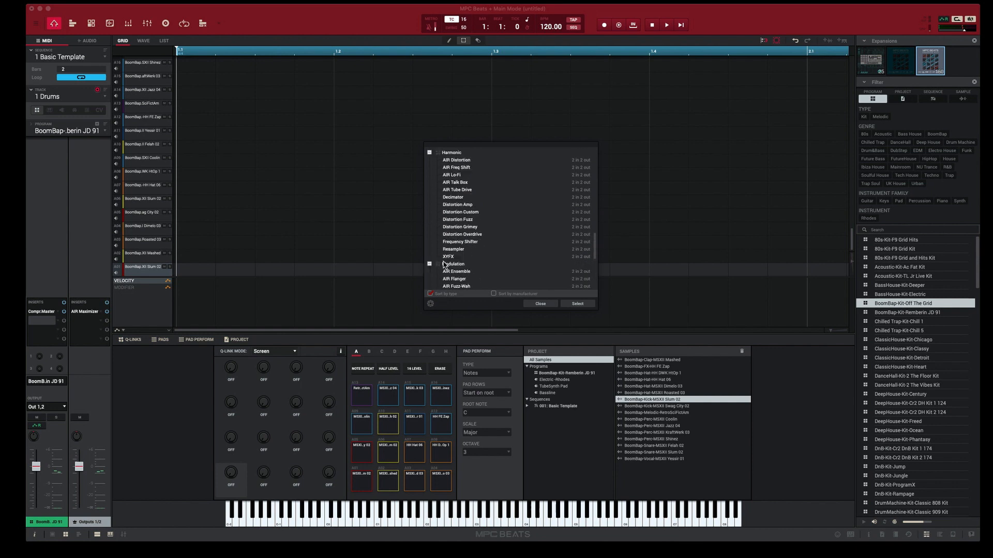
scroll(431, 271, down, 6)
click(429, 272)
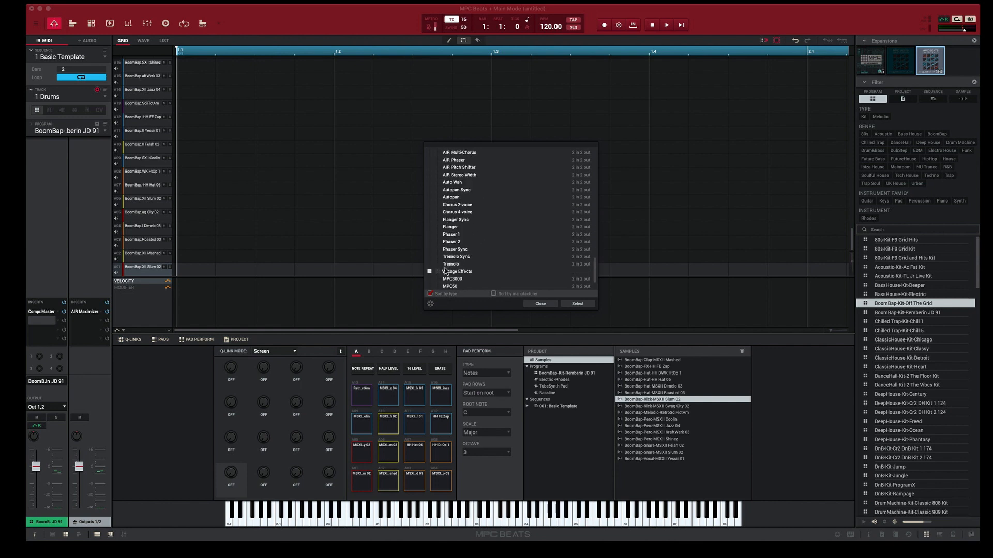
scroll(476, 256, down, 2)
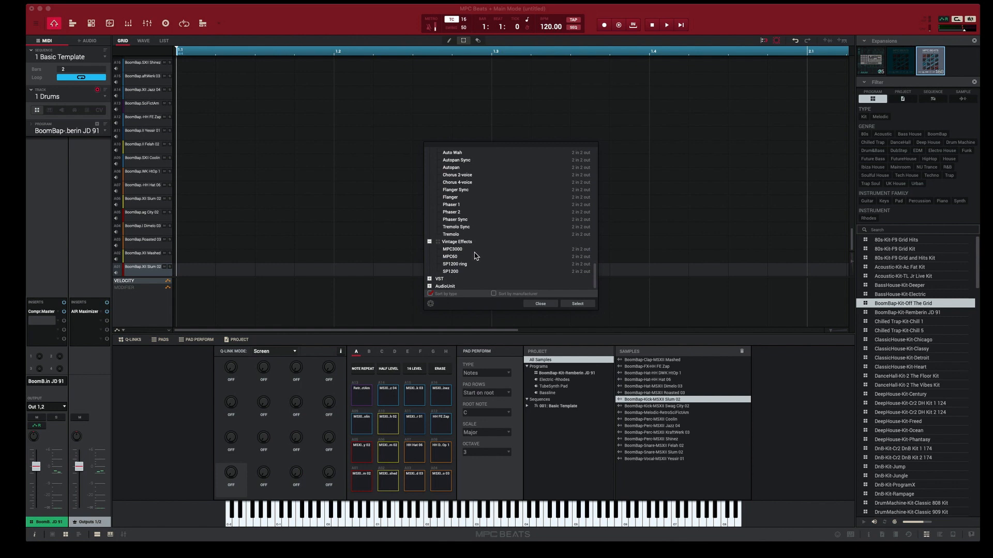
scroll(474, 254, up, 8)
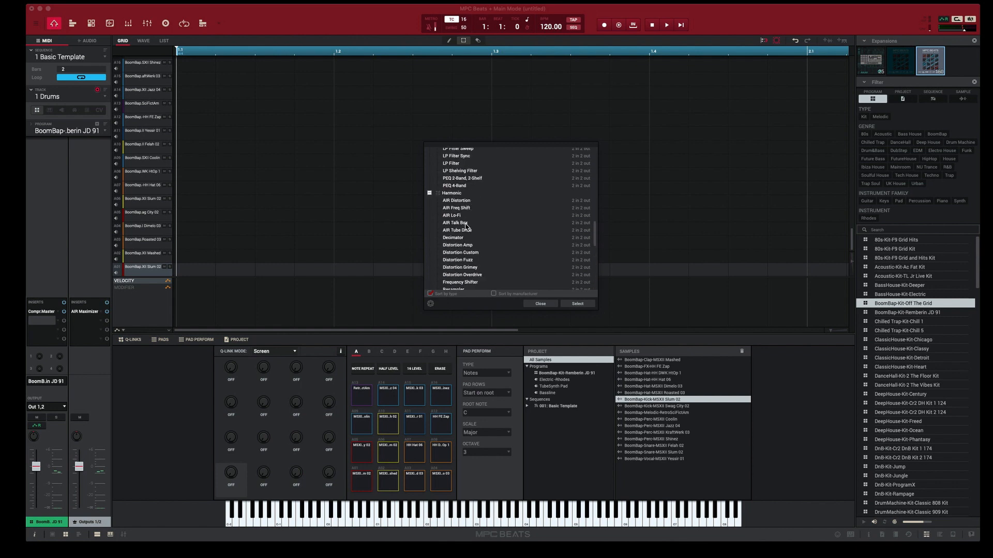
scroll(467, 226, up, 6)
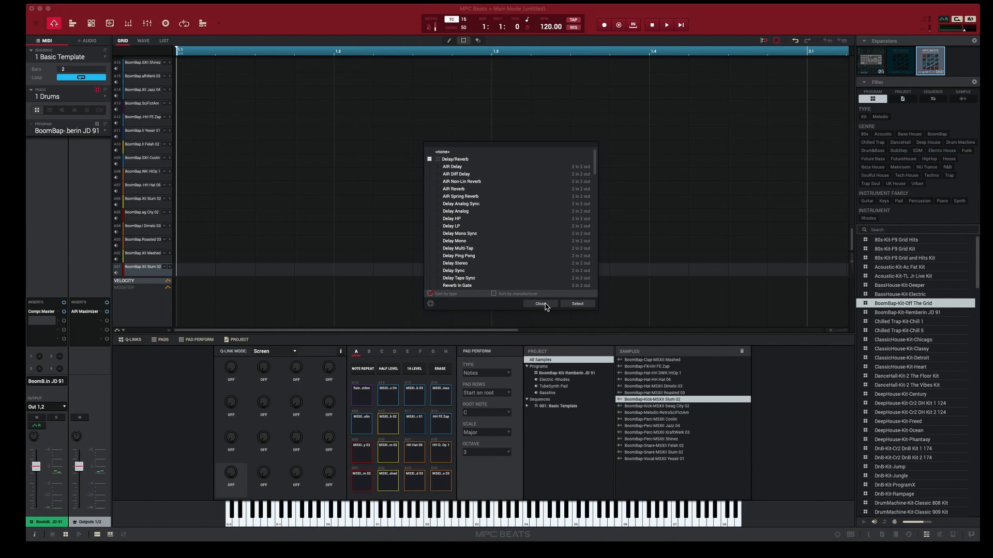
click(541, 305)
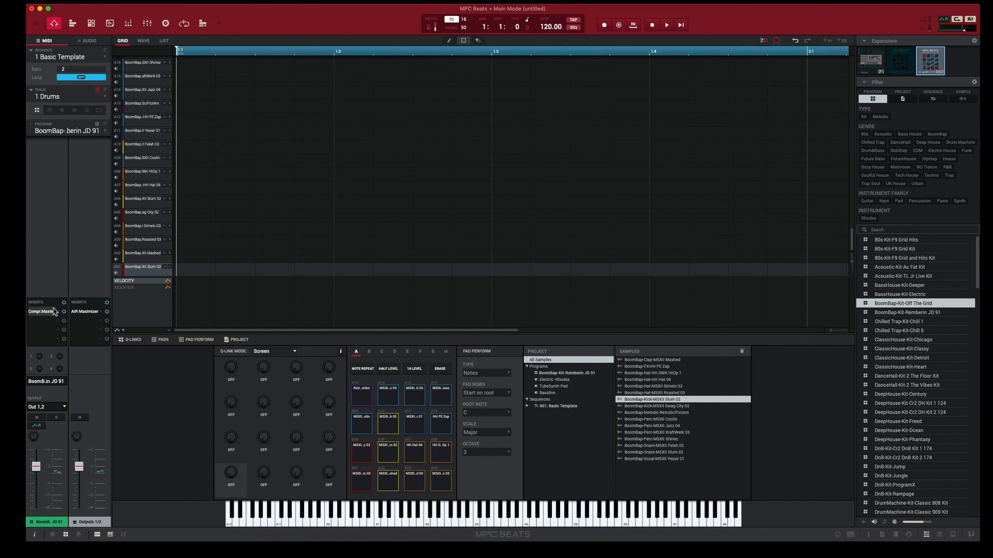
Switch to the Keys track, inspect the AIR Filter insert on its Electric-Rhodes program and close it
click(105, 98)
click(93, 116)
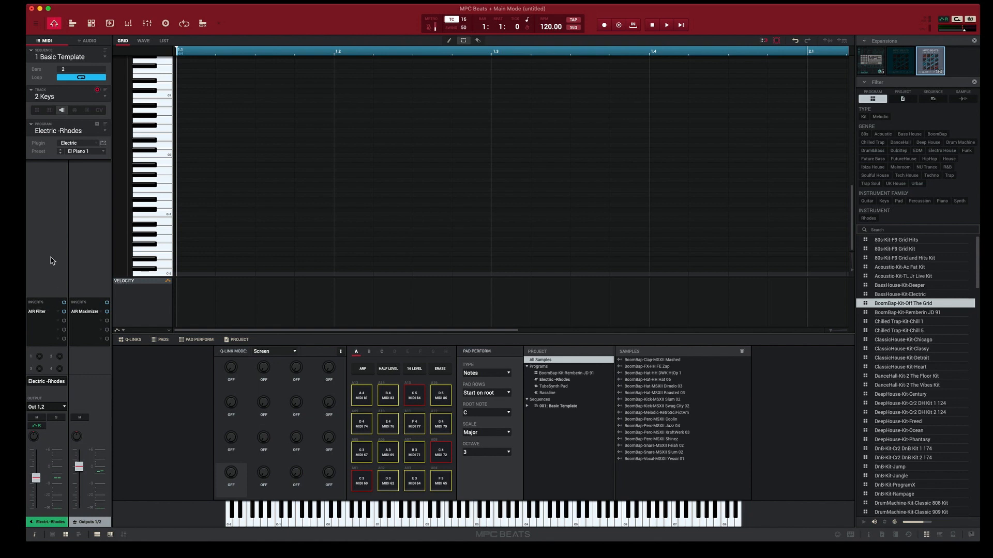
click(38, 311)
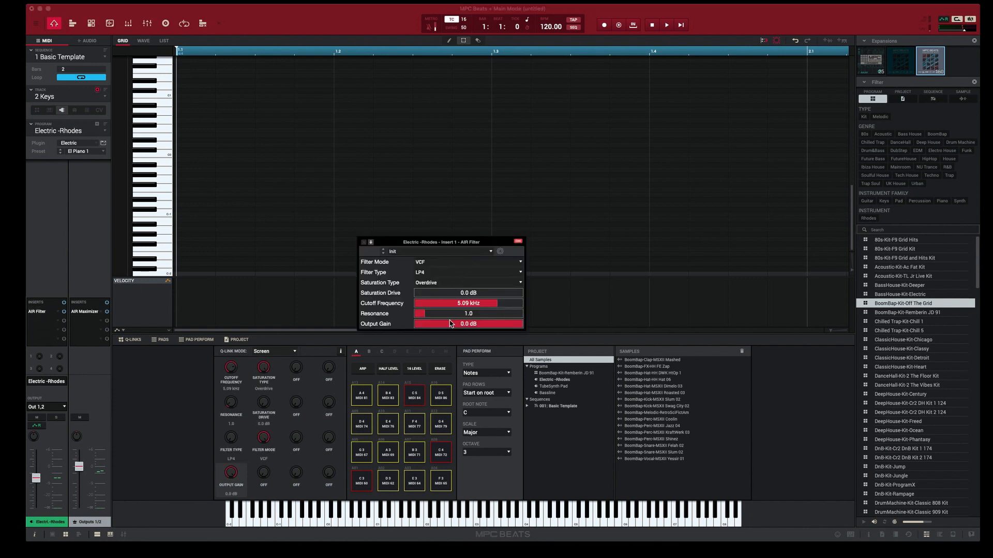
click(365, 243)
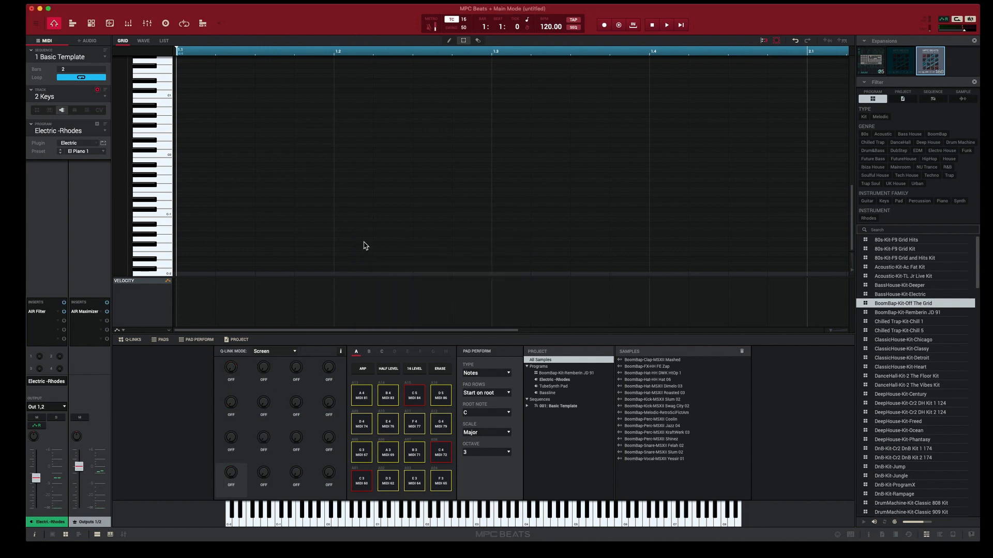
Go through the Synthpad track and on to the Bass track to view their programs and inserts
click(105, 100)
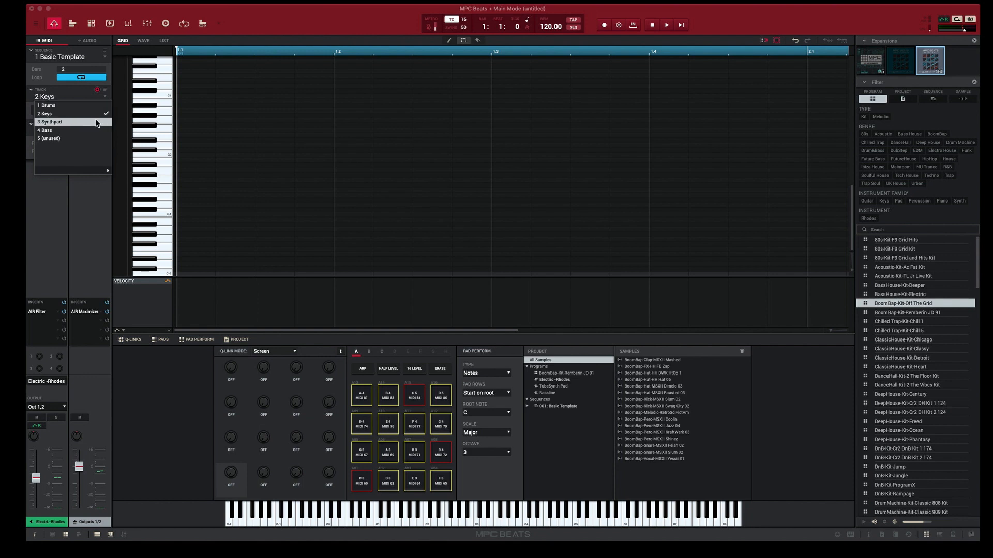
click(96, 120)
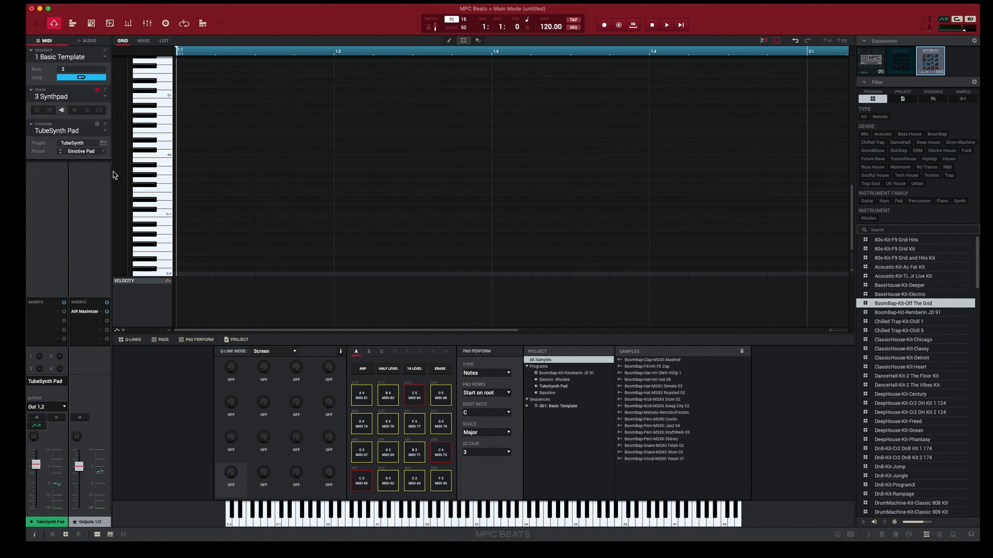
click(104, 96)
click(86, 131)
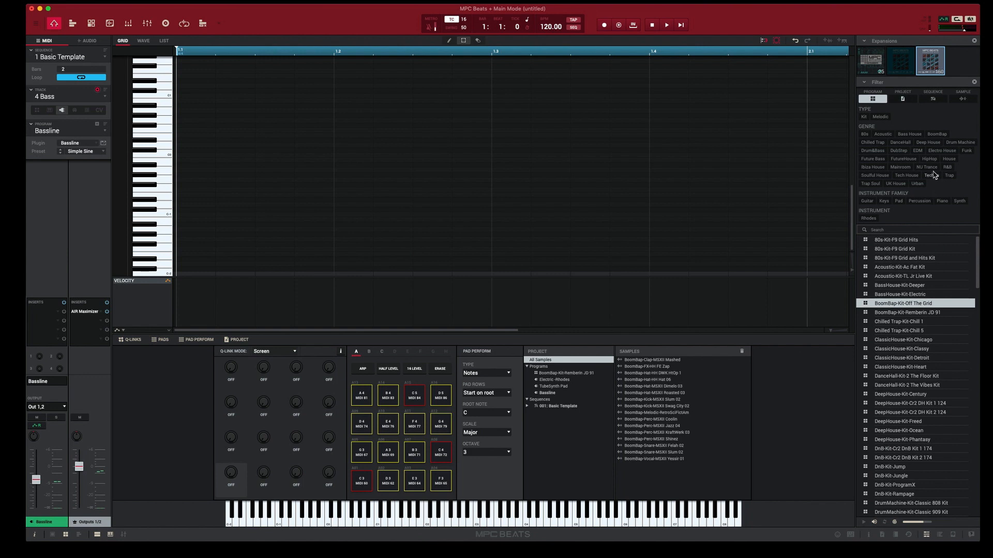
Show the project in Track View and toggle the Bassline program's mute on and off
click(72, 23)
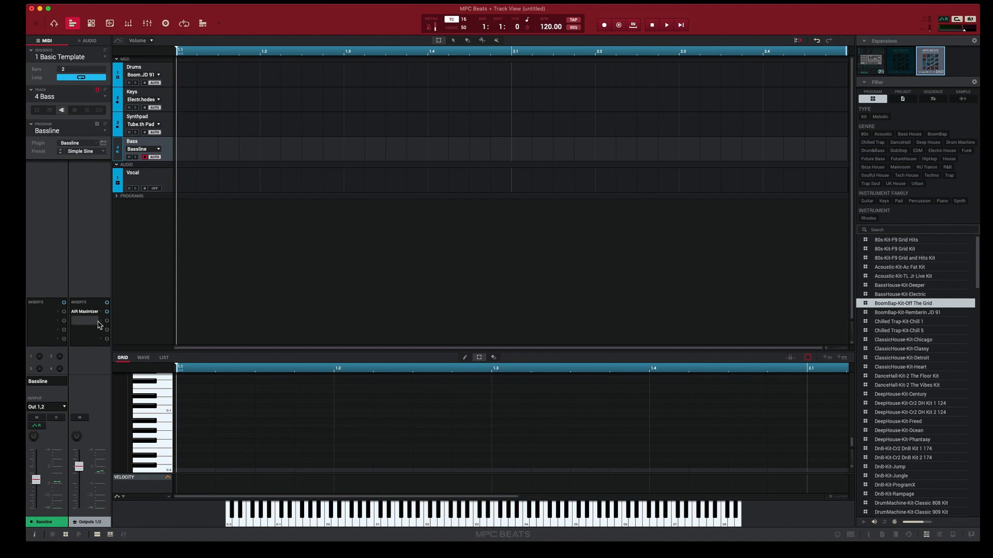
click(37, 417)
click(38, 418)
click(105, 58)
click(105, 58)
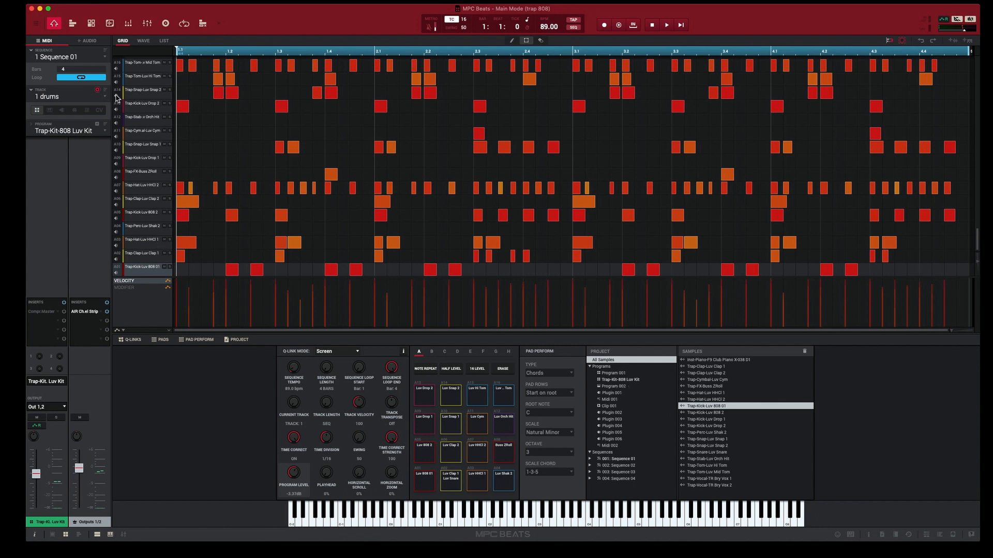
Look through the sequences and tracks of the trap 808 project, keeping Sequence 01 and the drums track selected
click(106, 57)
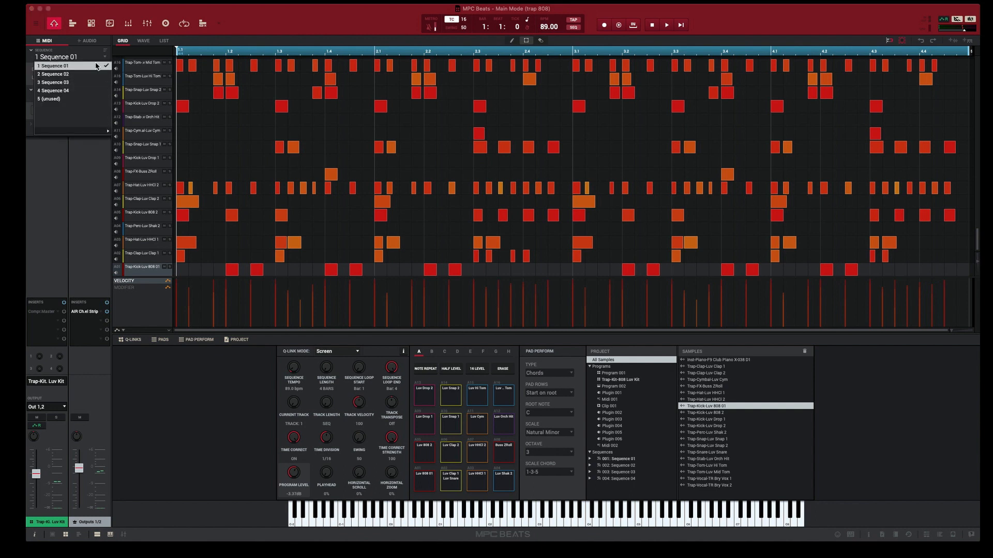
click(96, 66)
click(105, 98)
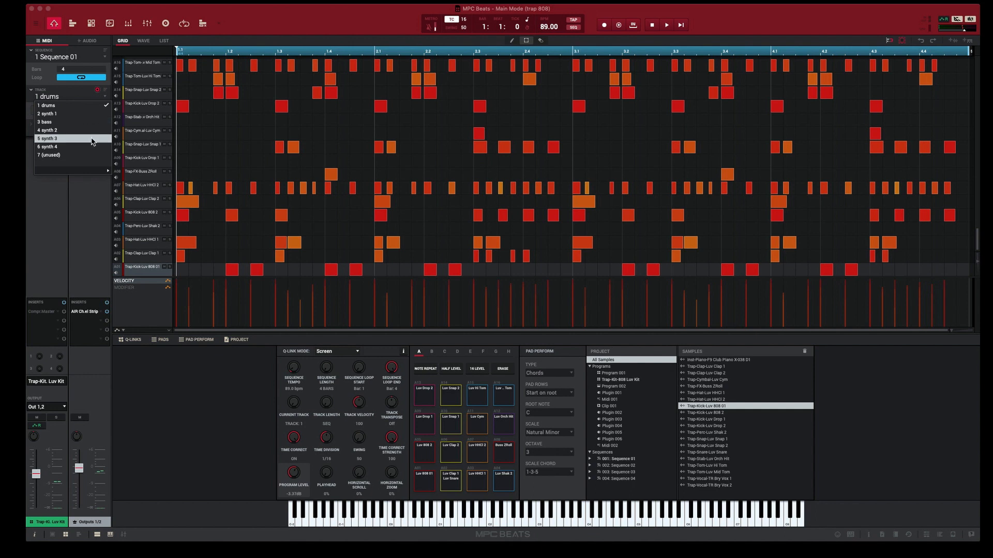
click(89, 97)
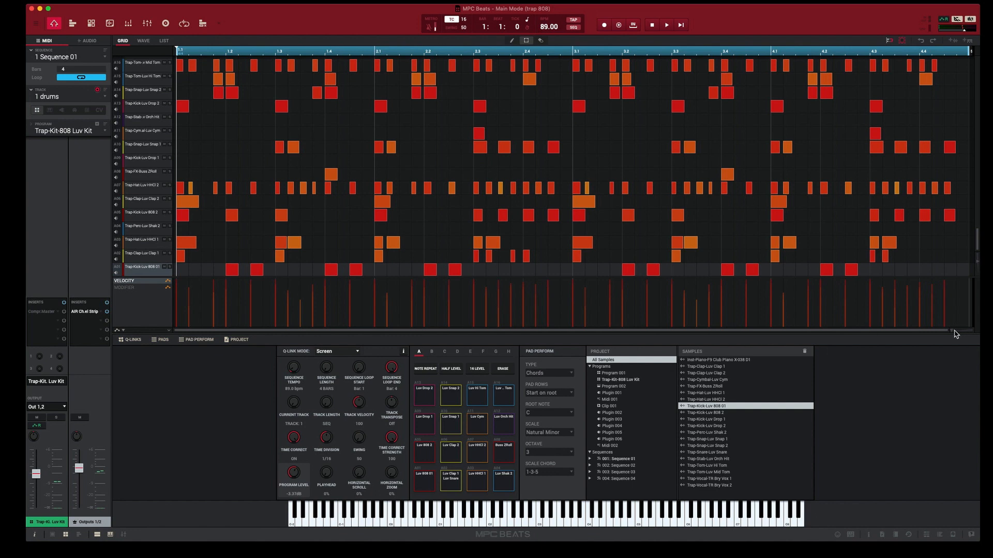
Solo the Trap-Kit-808 Luv Kit program, play Sequence 01 from the start and stop playback
drag(952, 331, 924, 338)
scroll(401, 175, up, 1)
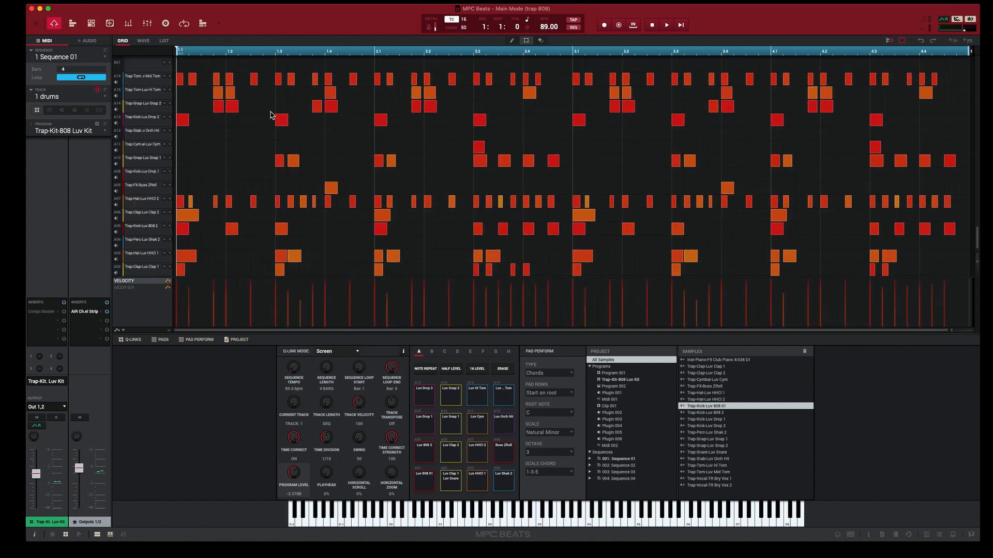
scroll(269, 114, down, 1)
scroll(269, 114, up, 1)
click(58, 418)
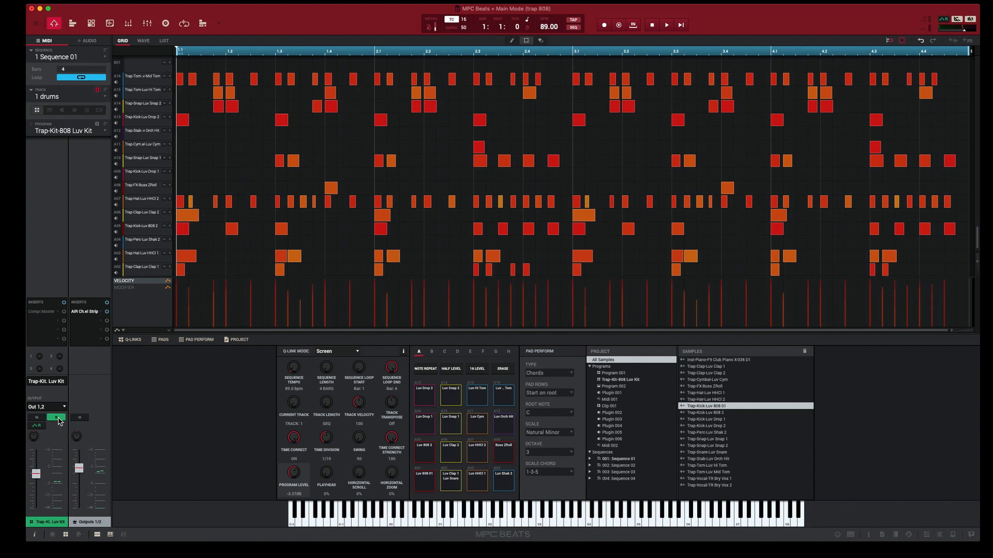
click(681, 26)
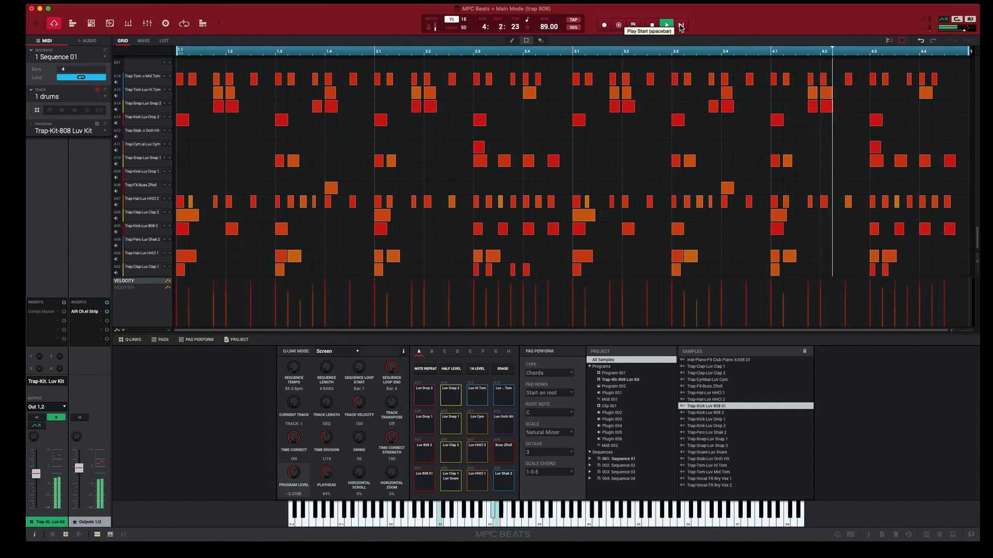
click(654, 27)
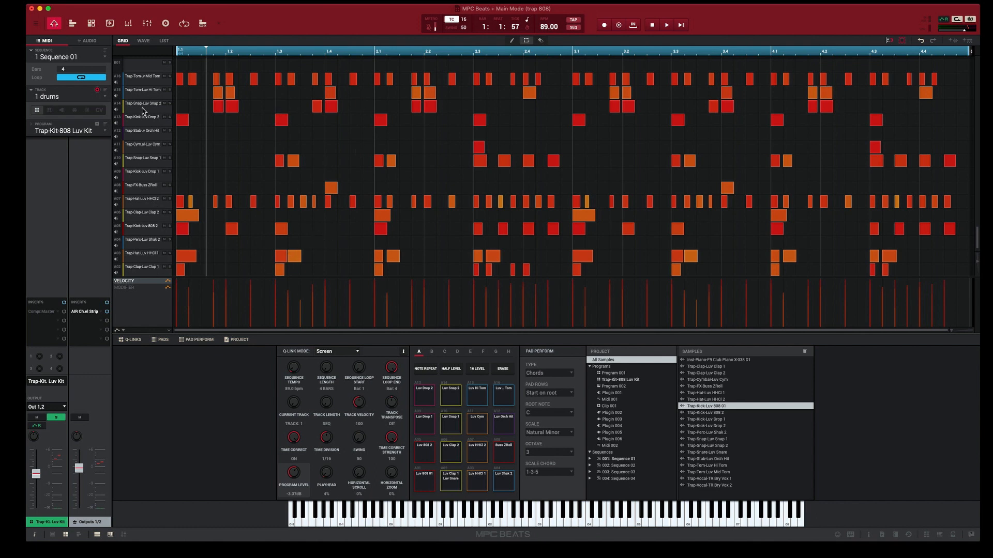
Audition the Luv 808 2 kick by striking its drum pad repeatedly
click(420, 462)
click(420, 463)
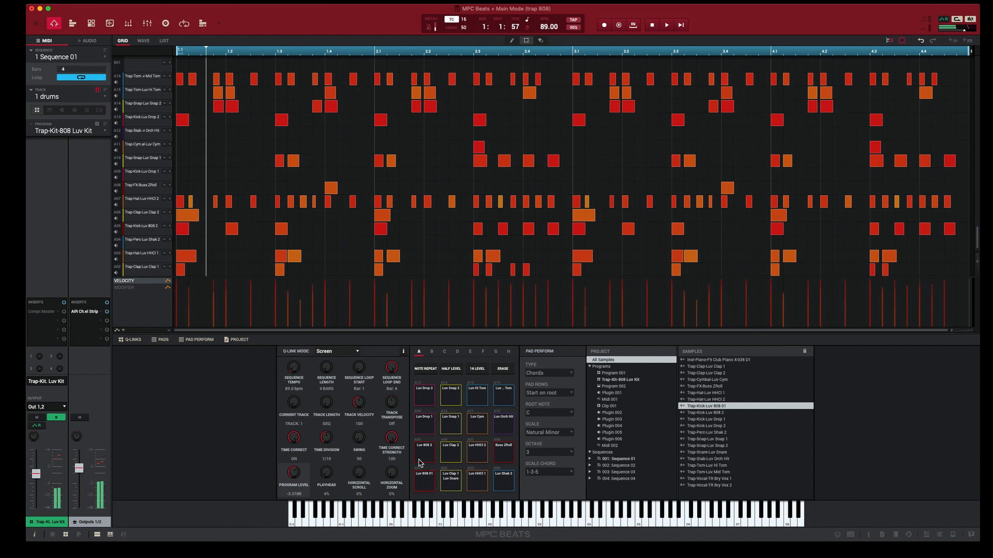
click(419, 463)
click(420, 463)
click(420, 463)
click(420, 462)
Solo the Trap-Tom-Luv Mid Tom row in the drum grid, play the sequence from the start and stop it
scroll(407, 264, down, 1)
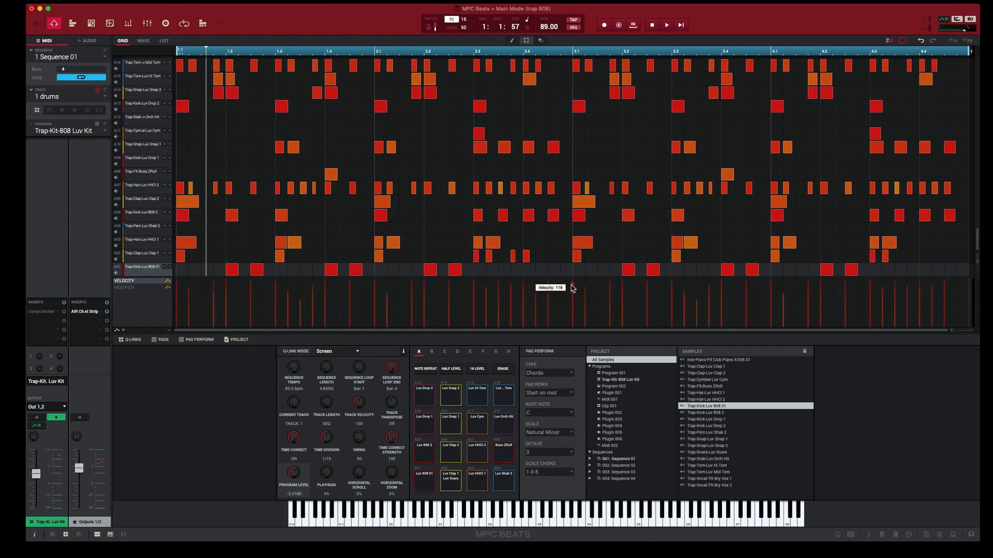
scroll(573, 247, up, 3)
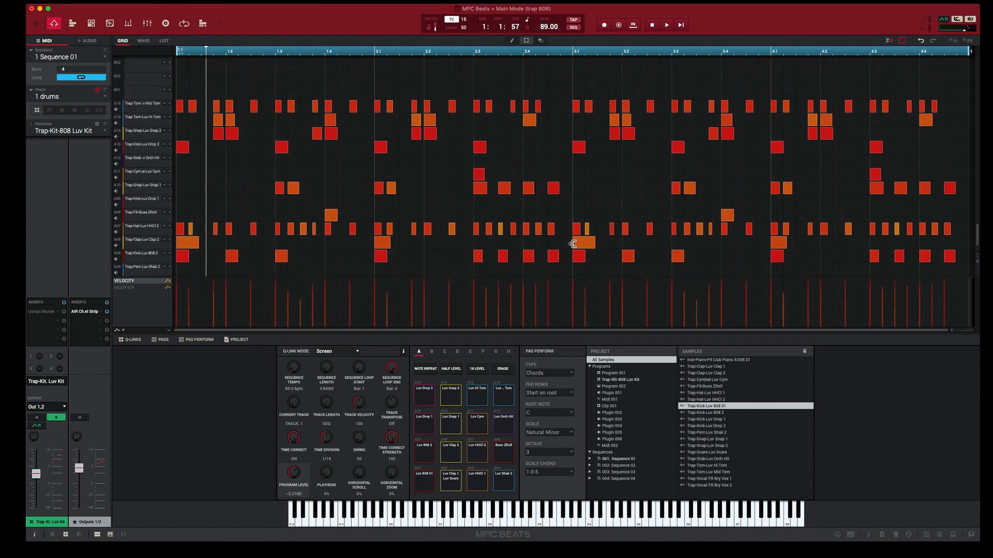
scroll(572, 243, up, 3)
scroll(567, 241, down, 6)
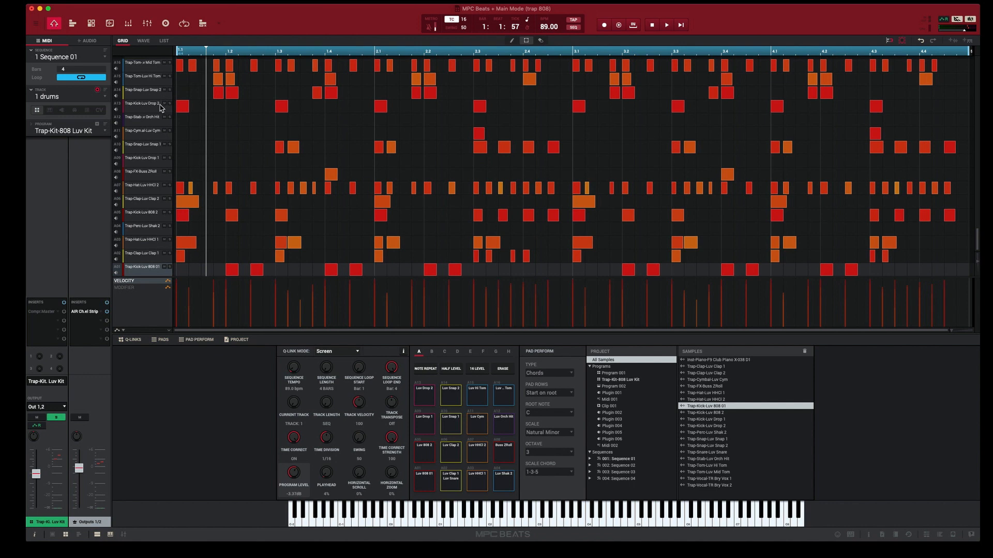
click(166, 65)
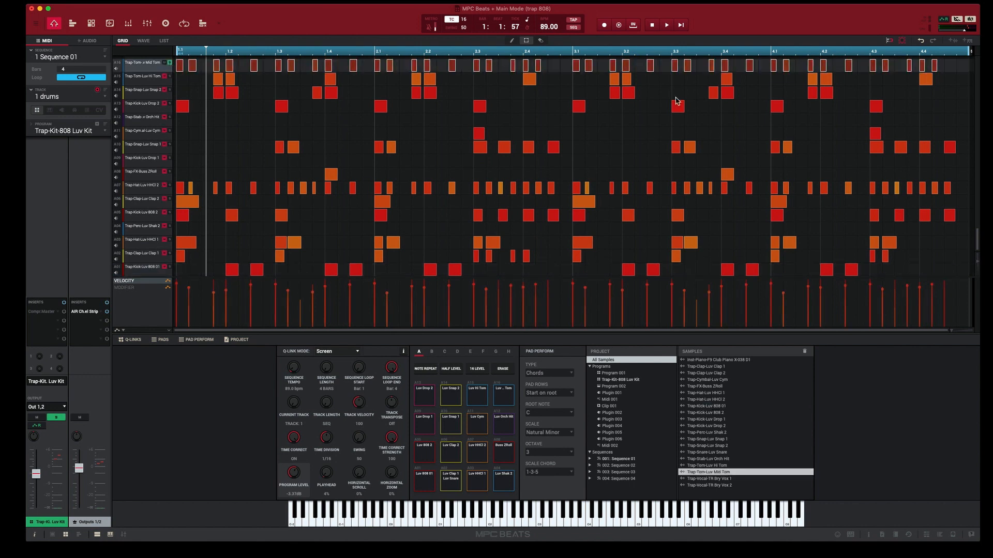
click(682, 27)
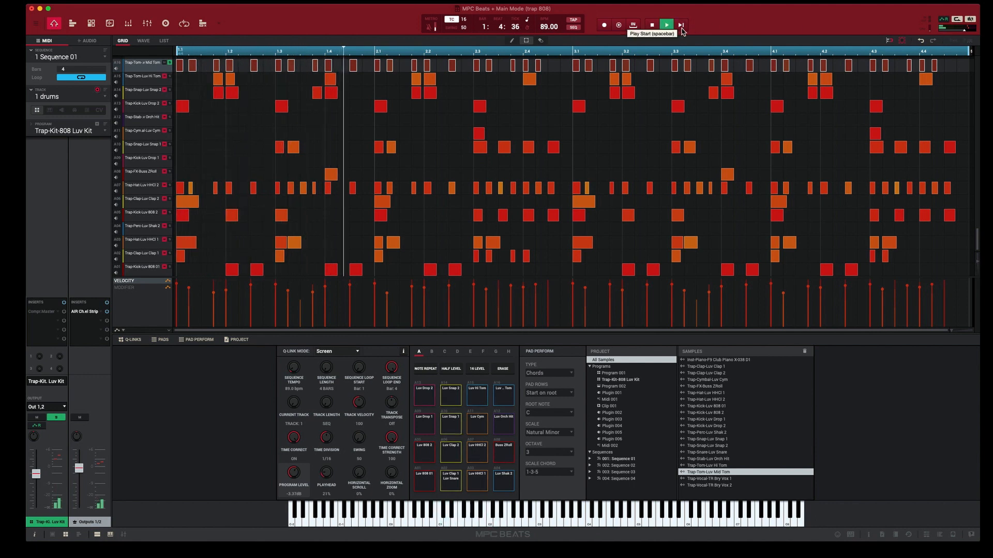
click(652, 26)
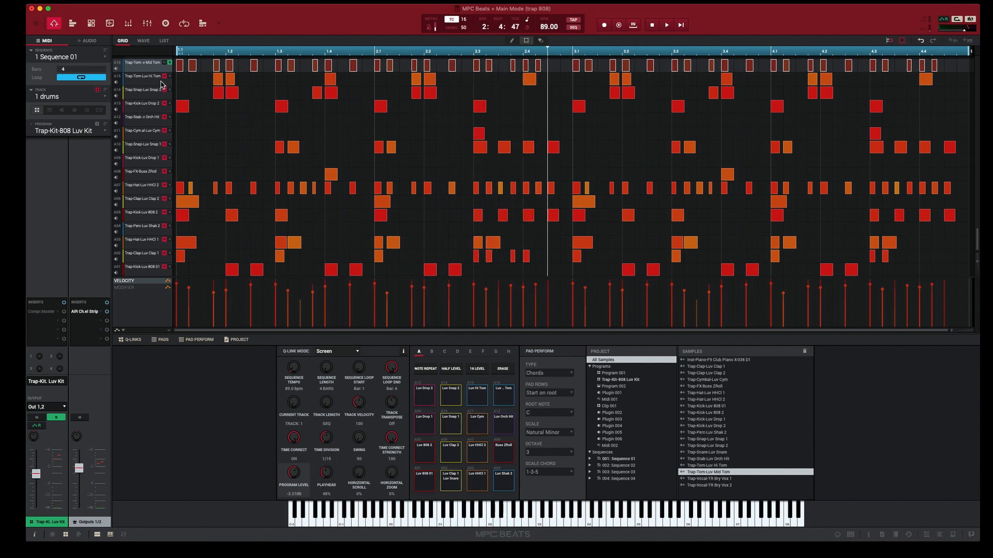
Play the drum sequence on with further kit sounds soloed alongside the mid tom, and stop playback
click(667, 26)
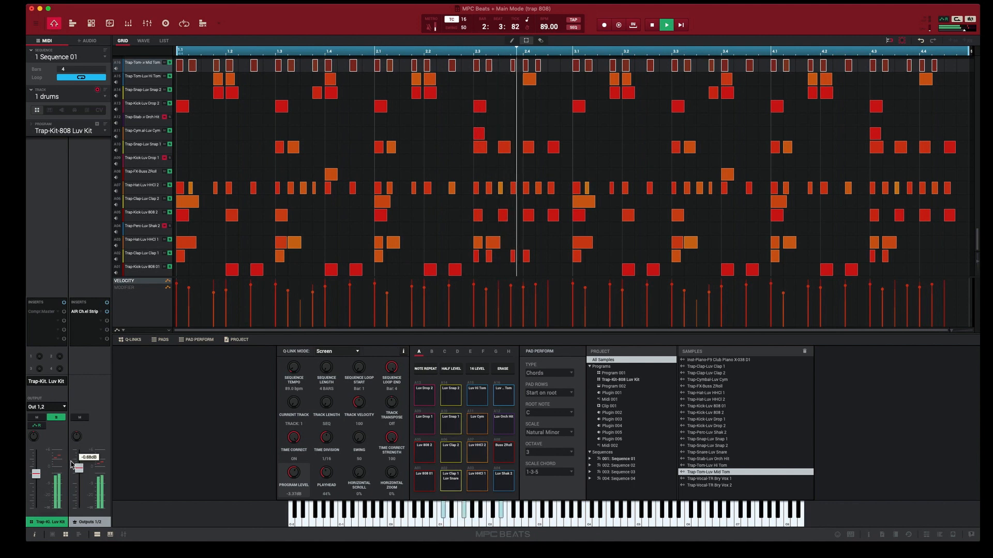
click(653, 25)
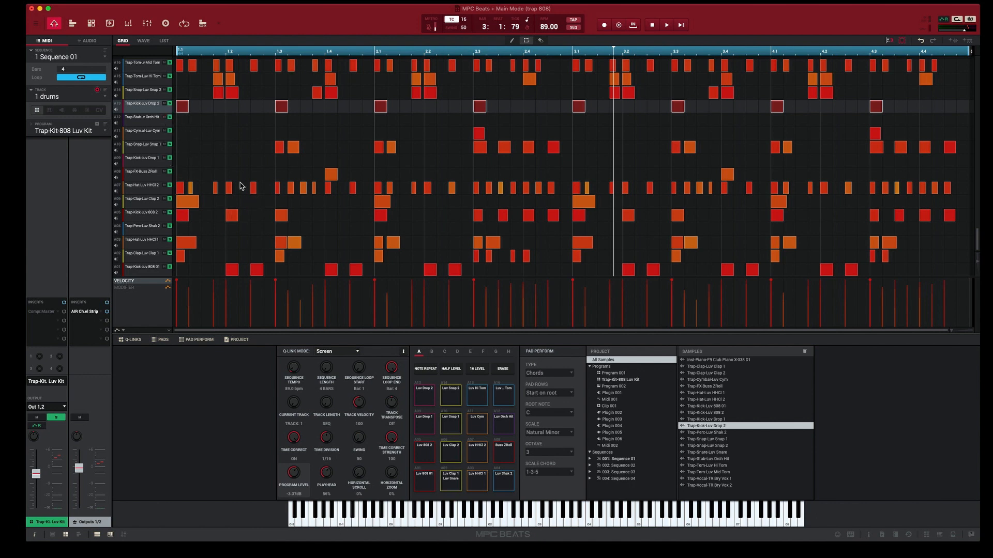
Place a test note on the Orch Hit row at the start of the sequence and delete it
click(183, 136)
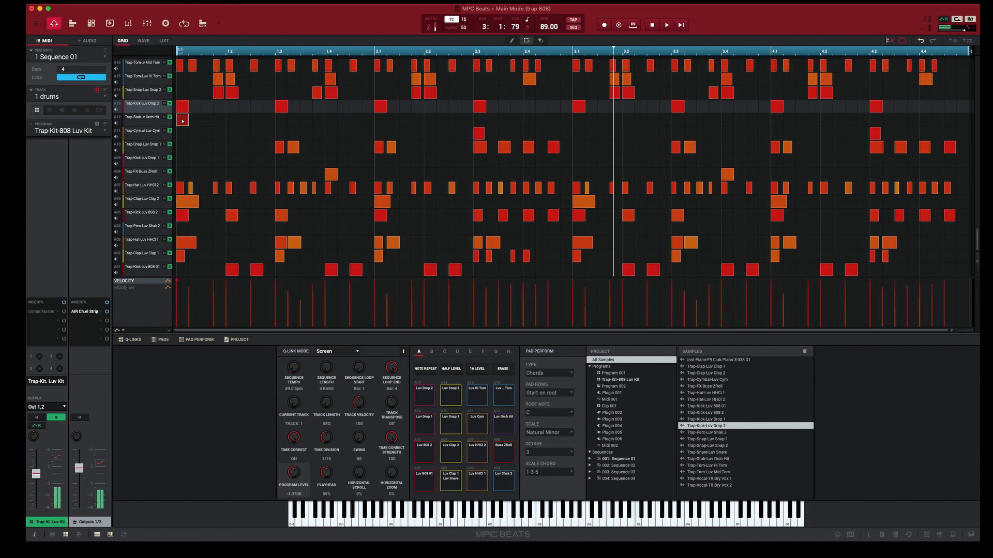
click(183, 121)
click(186, 124)
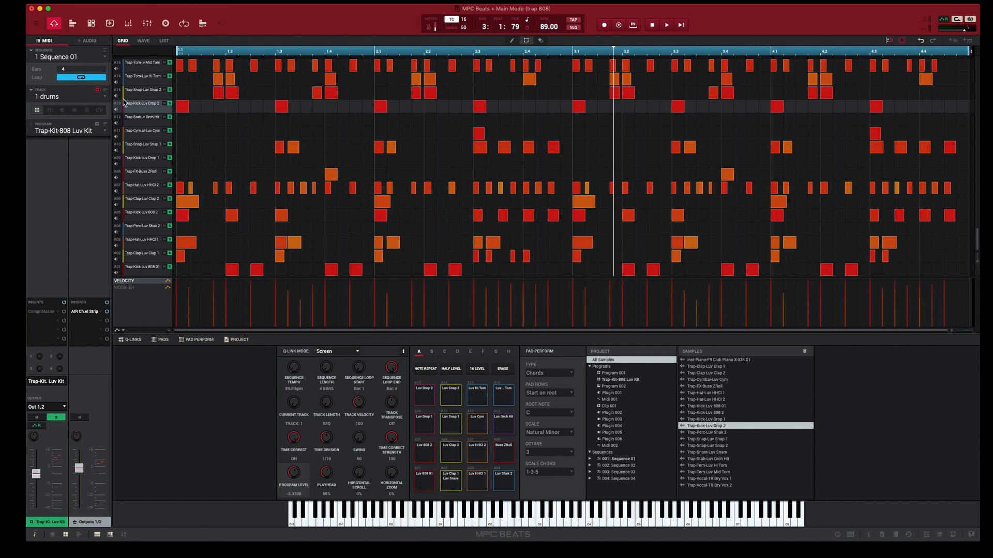
Switch to the synth 1 track, play its TubeSynth Stutter Chords part and stop playback
click(105, 98)
click(101, 115)
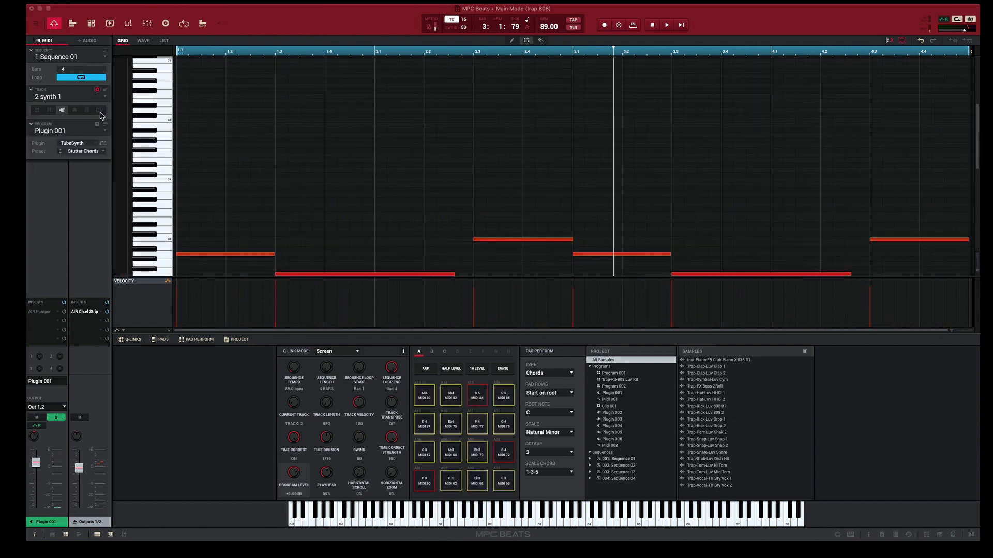
scroll(416, 118, down, 5)
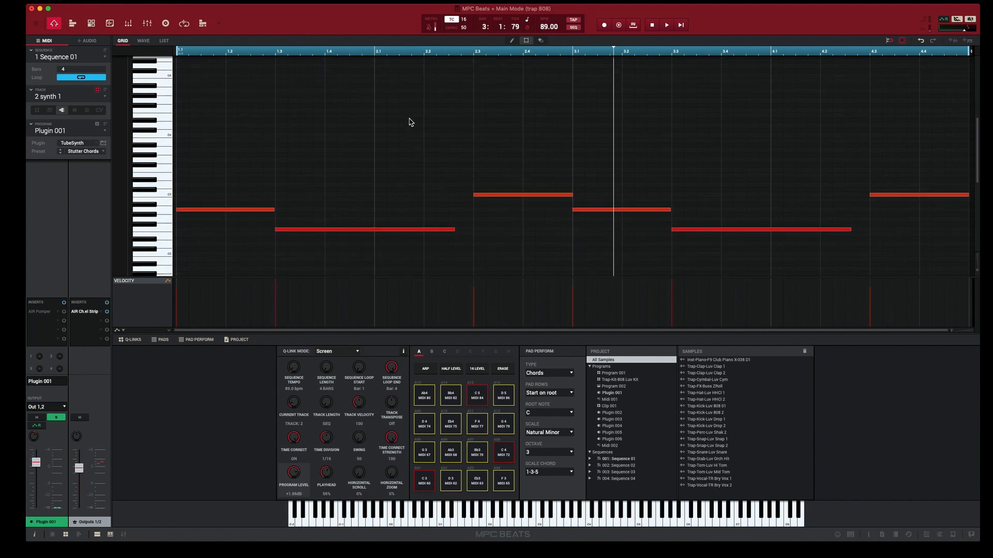
scroll(410, 121, down, 1)
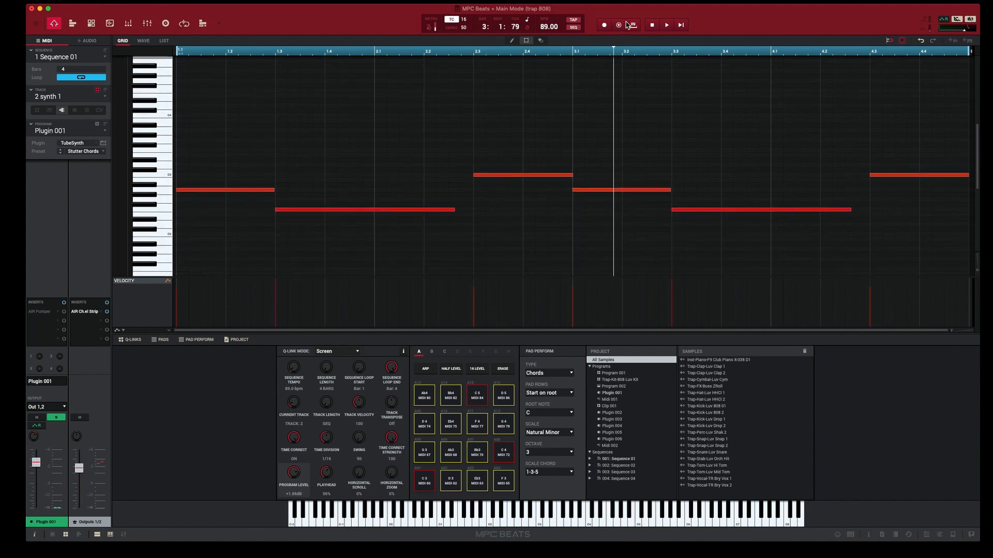
click(666, 26)
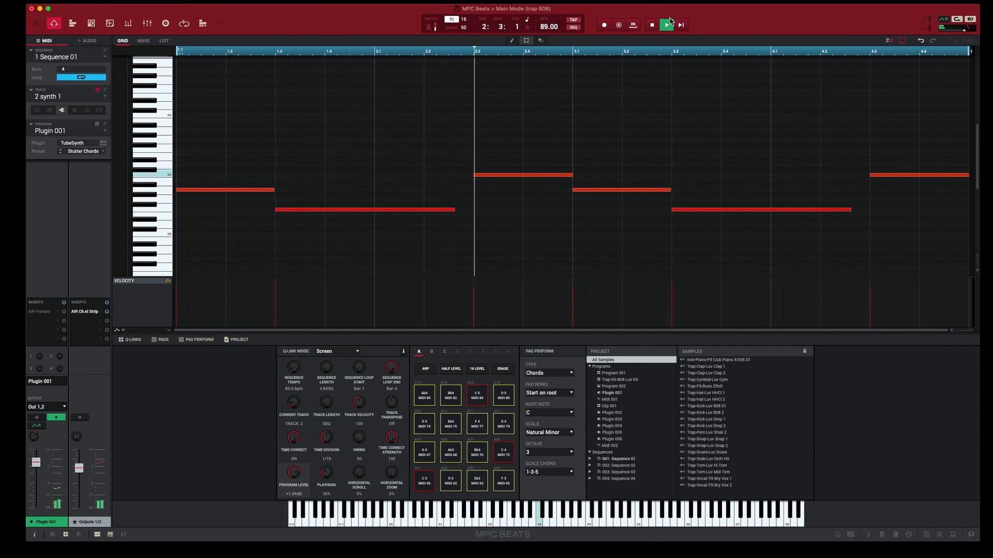
click(651, 26)
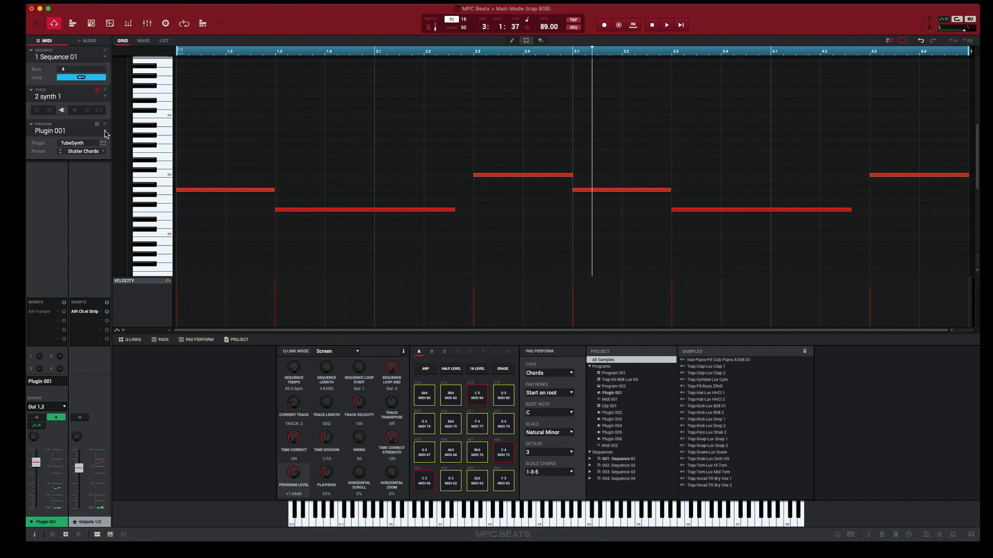
Switch to the bass track, play its Bassline Bass Boost part and stop playback
click(105, 97)
click(87, 127)
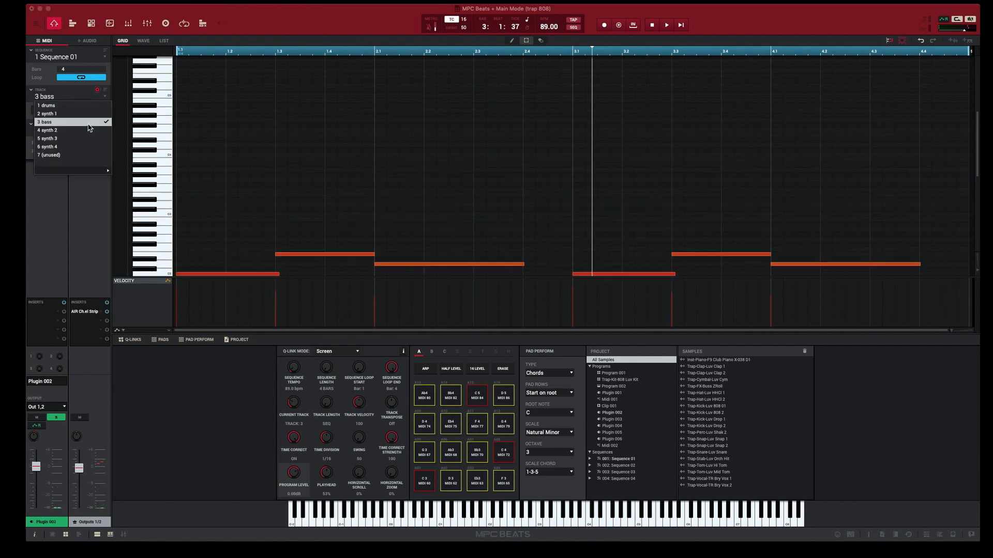
scroll(343, 151, down, 2)
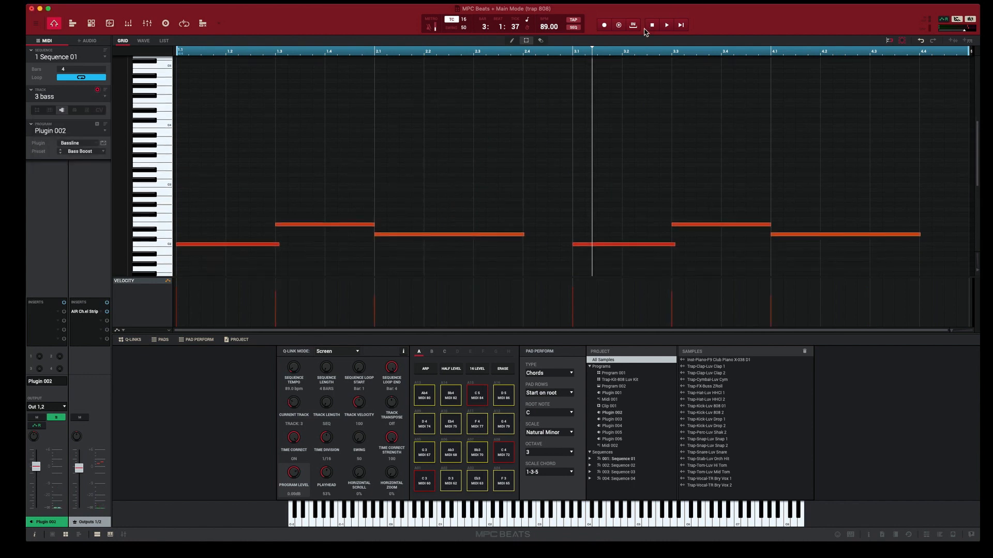
click(667, 26)
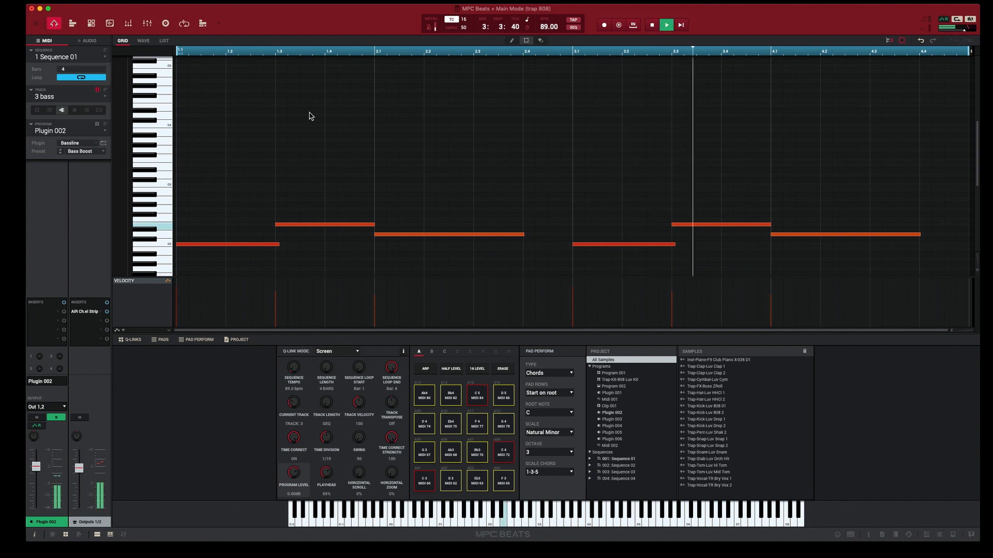
click(654, 26)
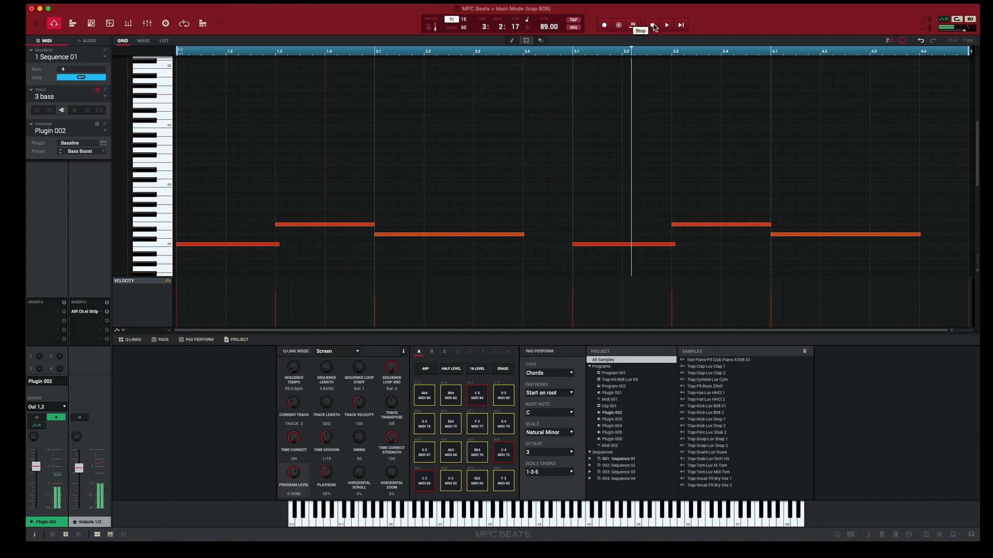
Switch to the synth 2 track, play its Alien Bubbles part from the start and stop playback
click(105, 97)
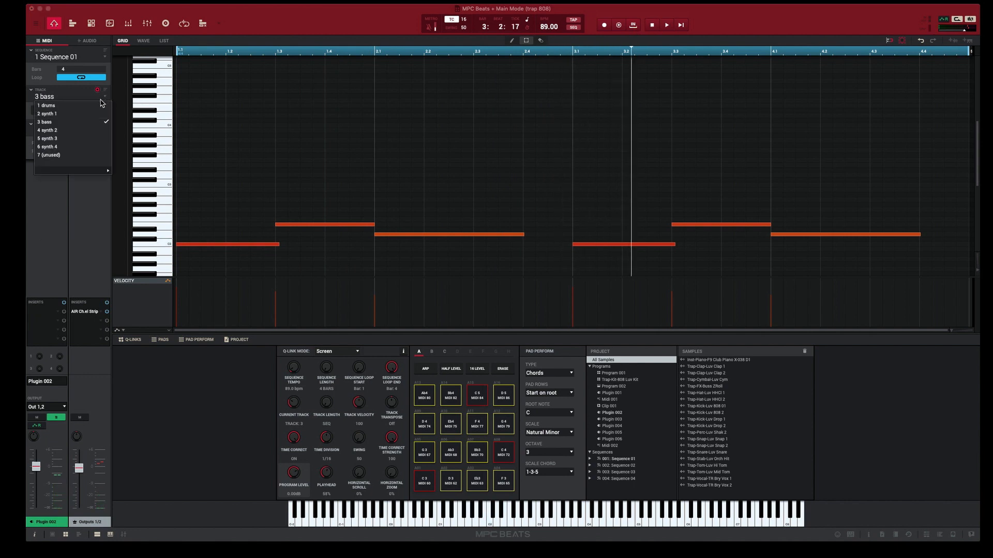
click(90, 131)
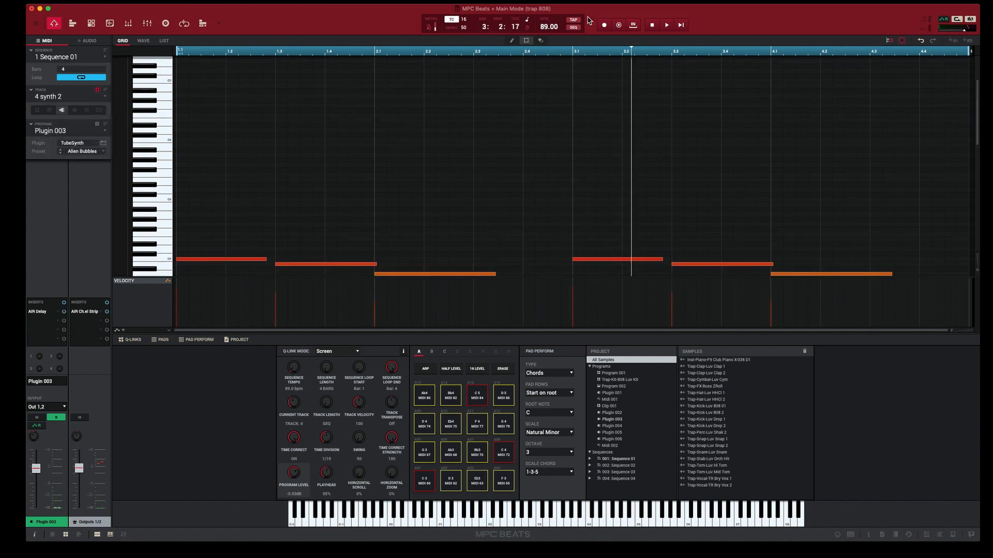
click(681, 26)
scroll(641, 106, down, 2)
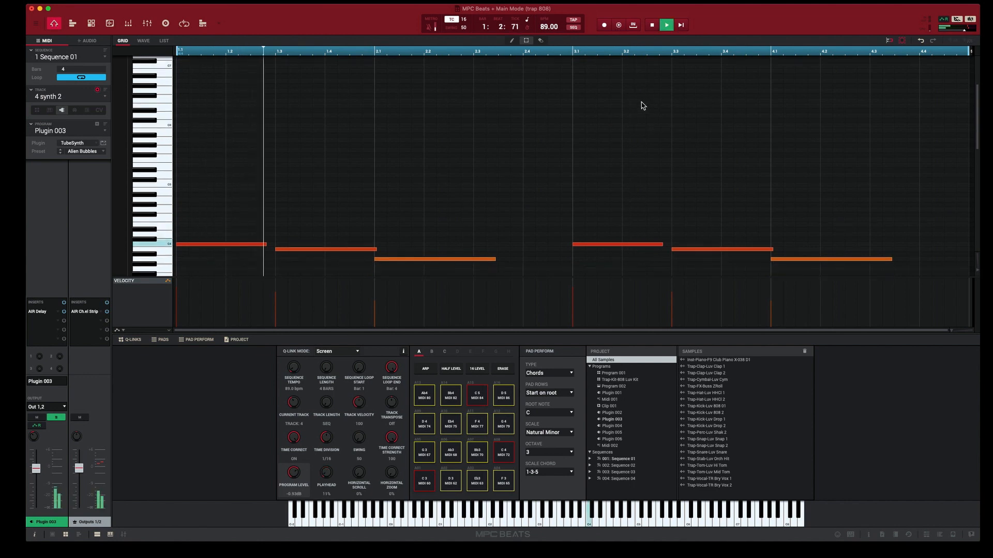
scroll(640, 106, down, 2)
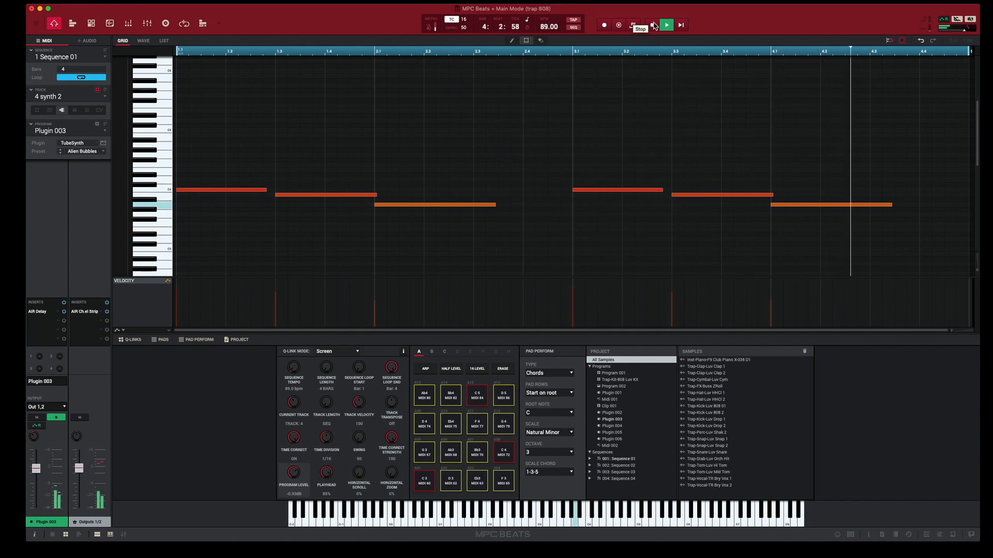
click(654, 27)
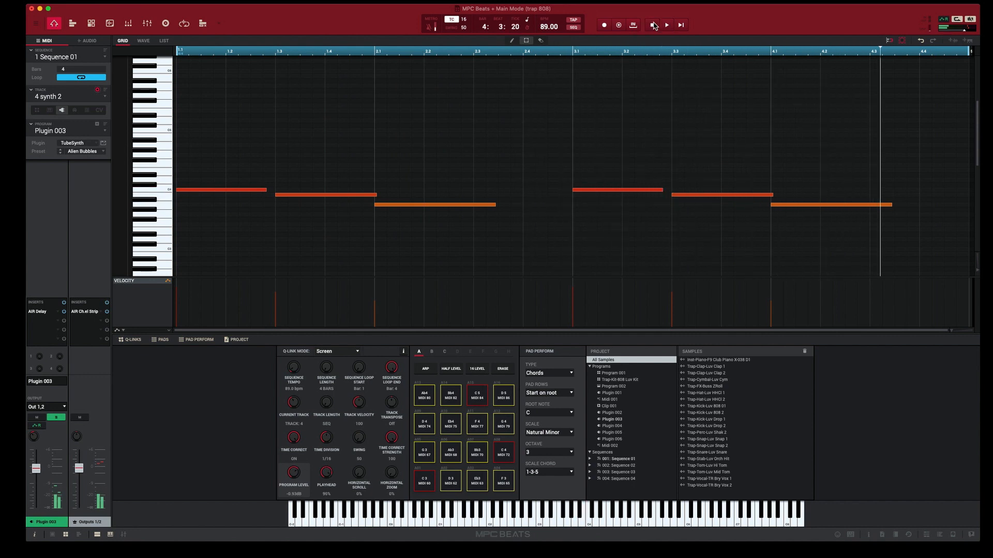
Switch to the synth 3 track, play its Collapse part from the start and stop playback
click(105, 96)
click(93, 138)
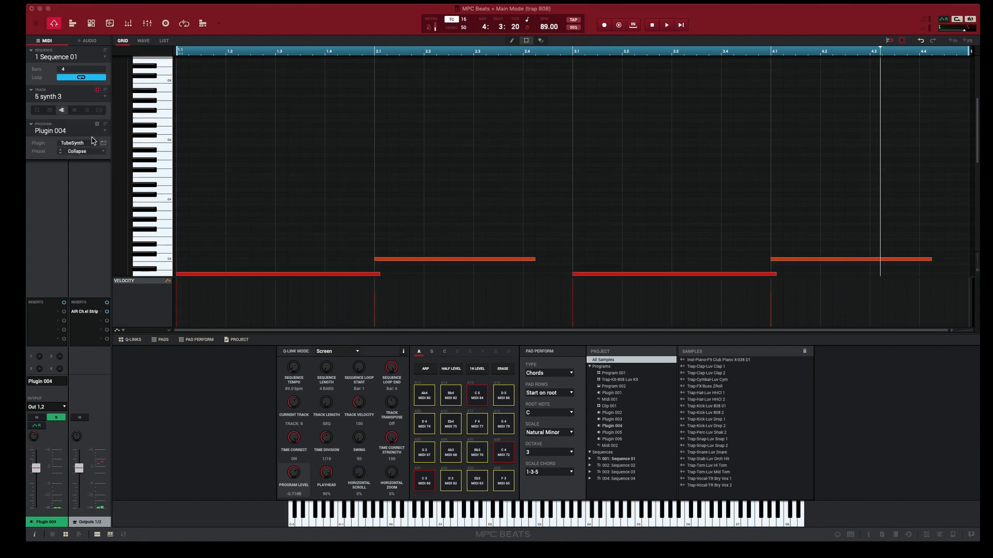
click(679, 25)
scroll(610, 129, down, 3)
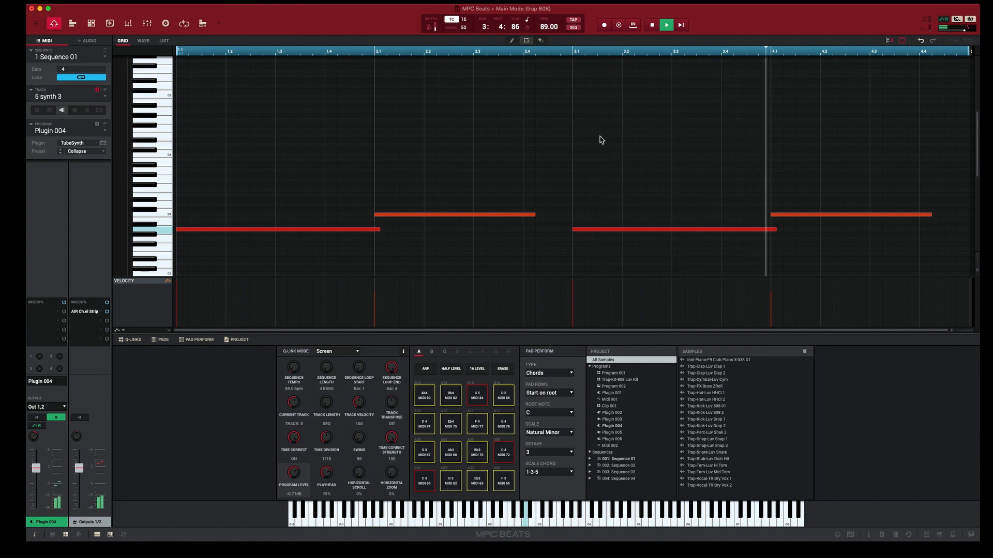
click(650, 26)
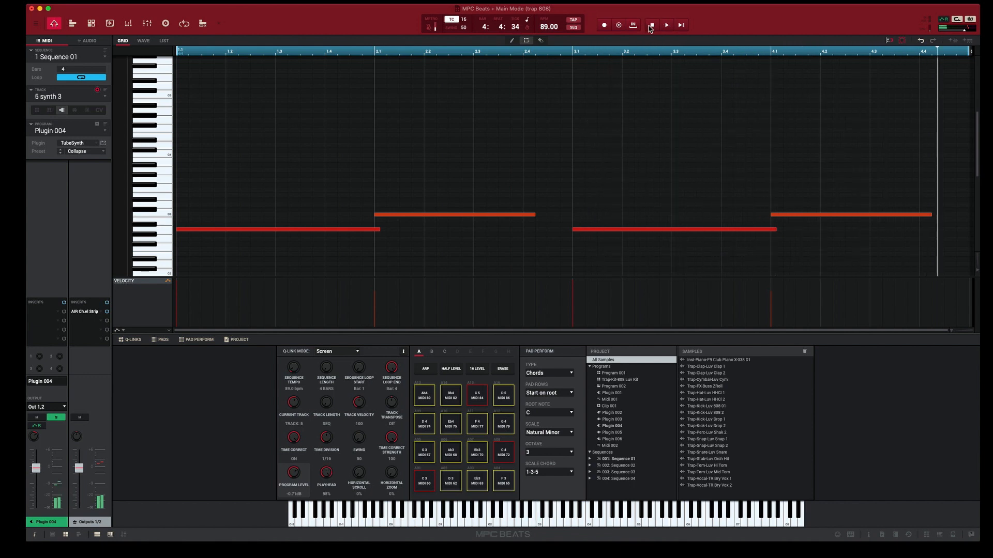
Switch to the synth 4 track, play its Pulse Sweep part from the start and stop playback
click(104, 101)
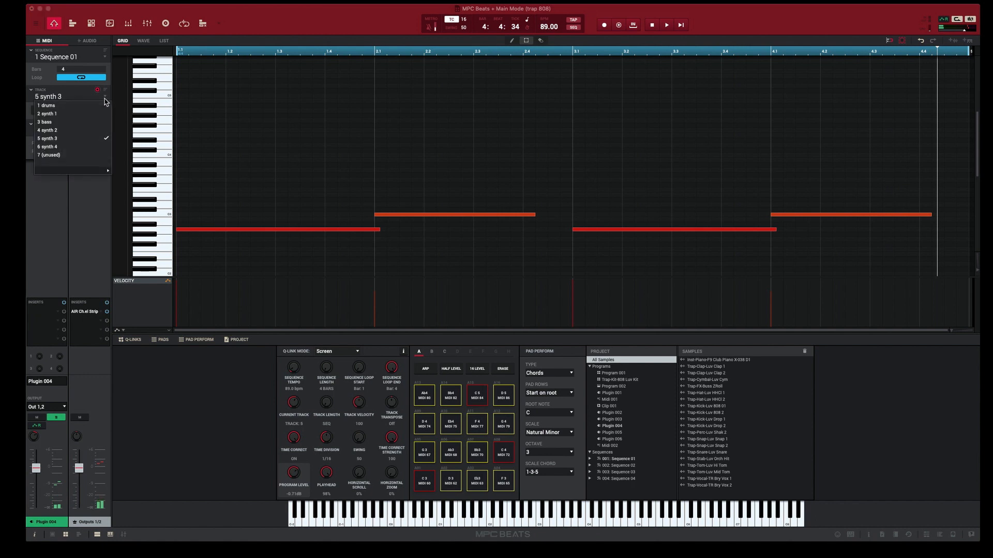
click(88, 148)
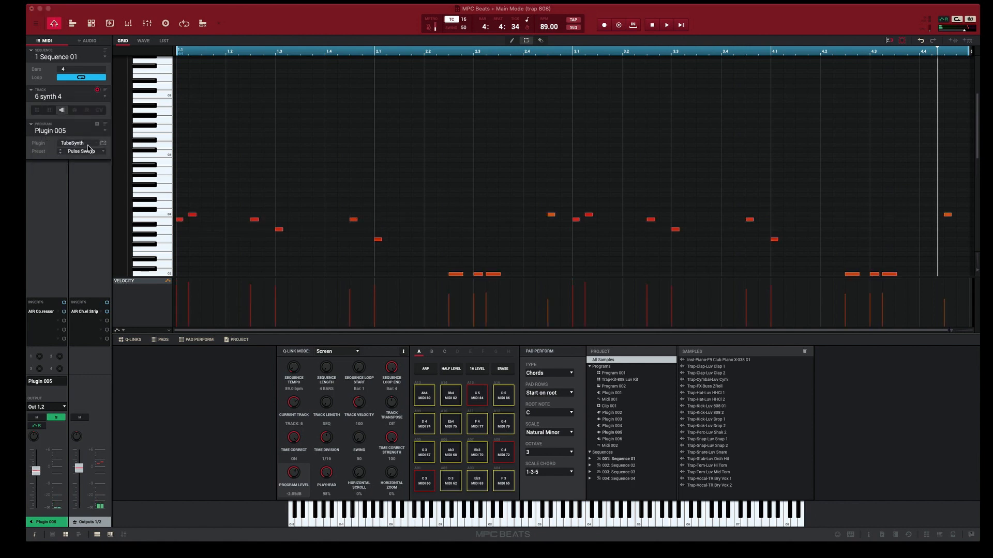
click(681, 25)
scroll(583, 100, down, 2)
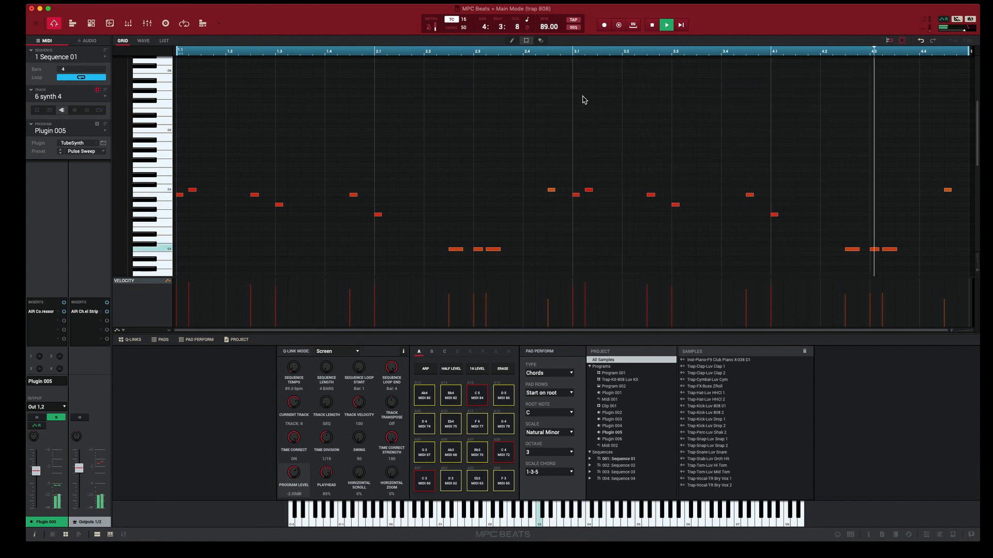
click(653, 25)
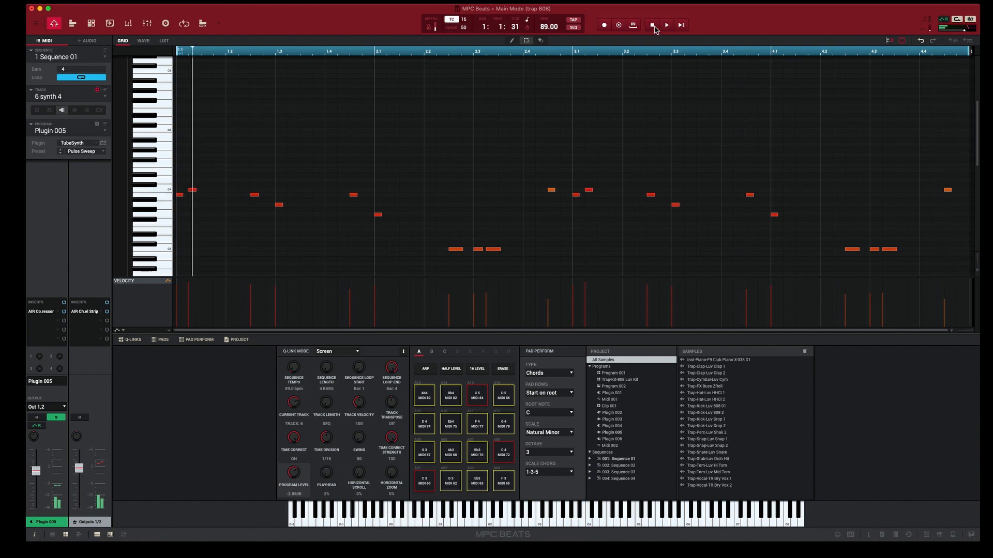
Browse the TubeSynth preset categories of the synth 4 track, including Lead, Pad and FX, without choosing another preset
click(103, 153)
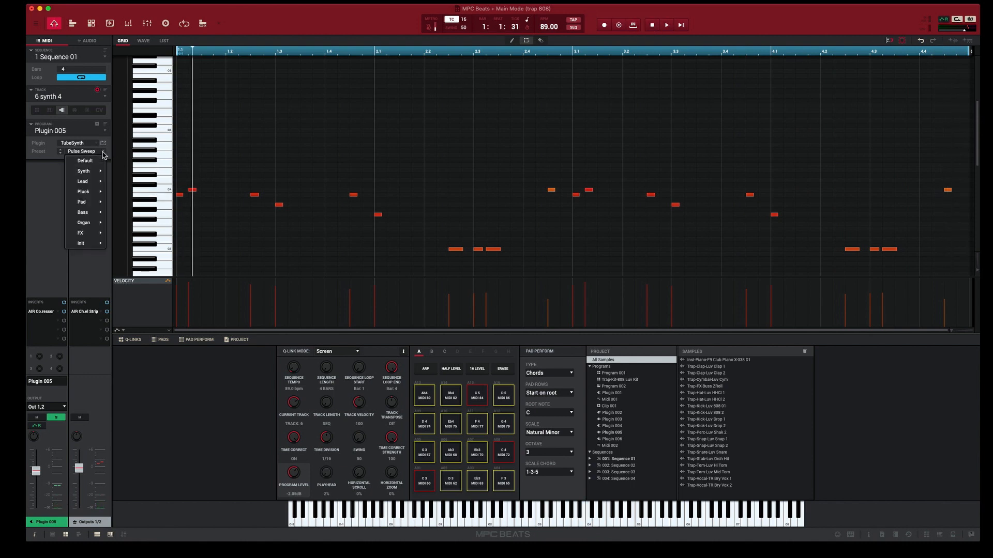
mouse_move(99, 171)
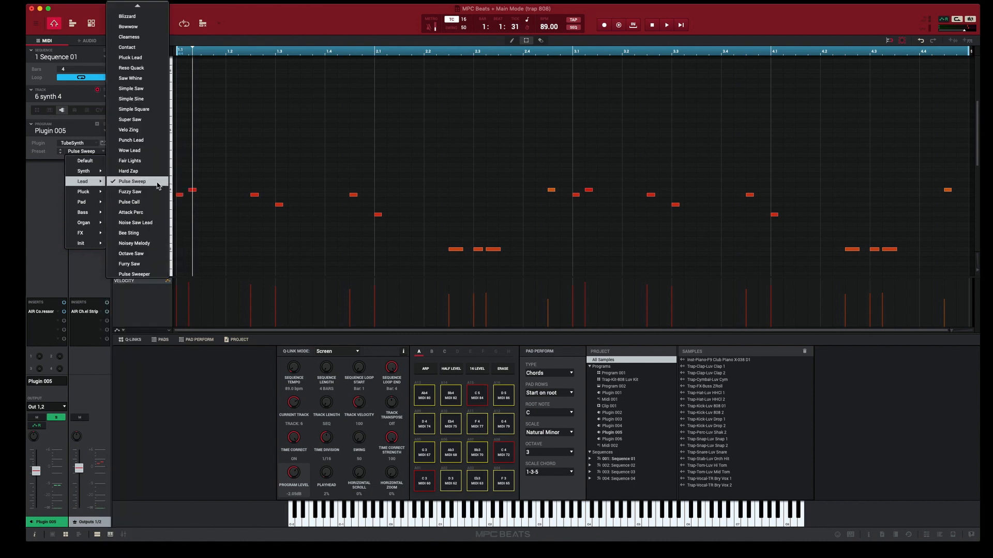
scroll(127, 300, up, 3)
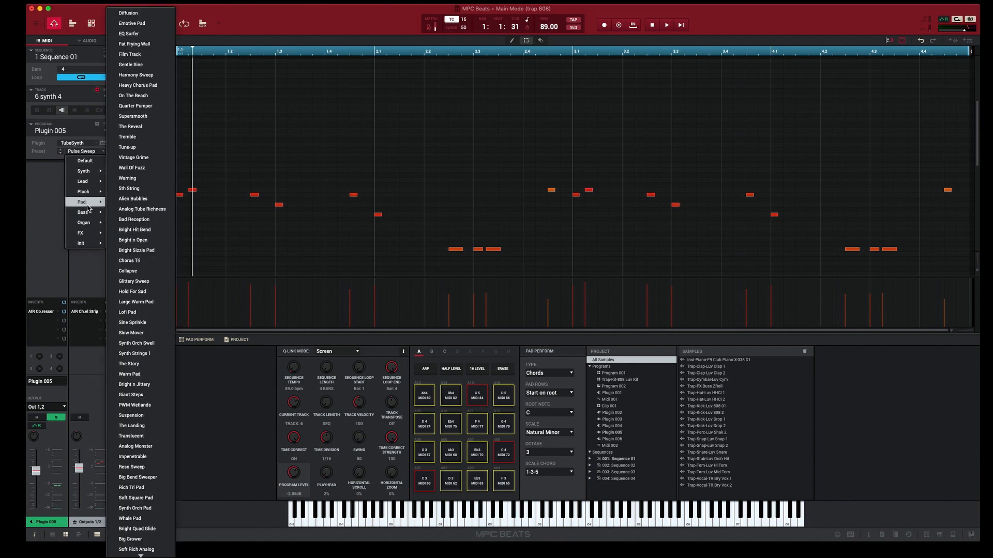
mouse_move(81, 215)
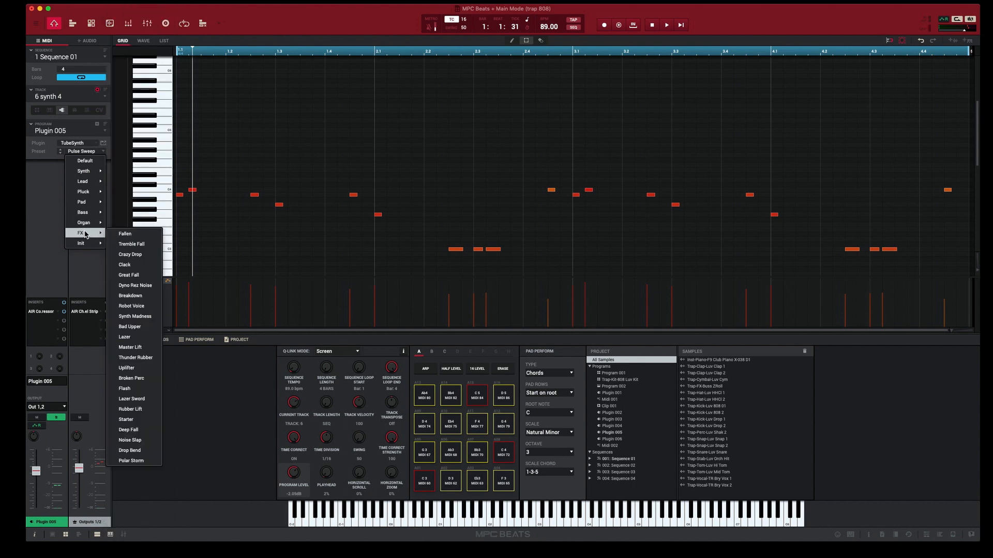
click(76, 145)
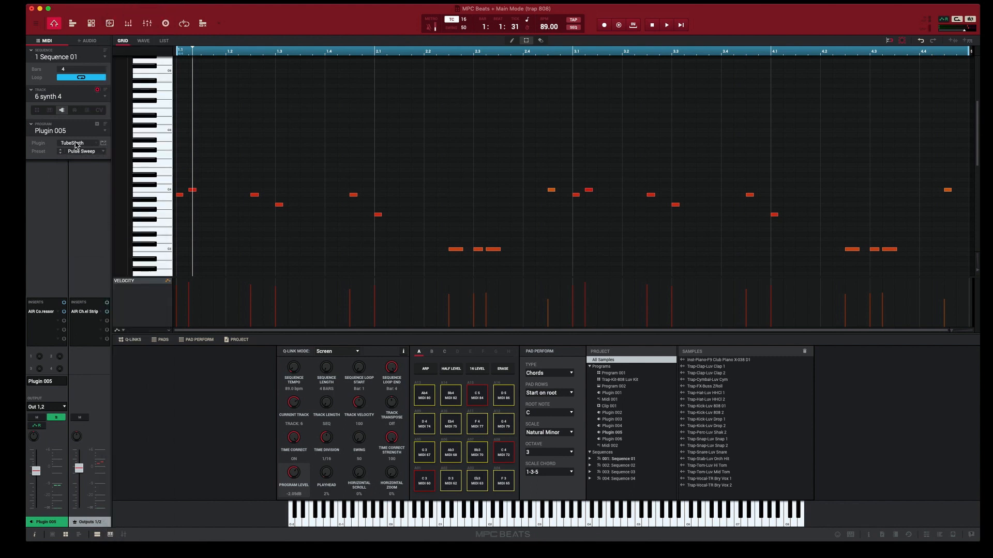
Return to the bass track and look through its Bassline preset categories without choosing another preset
click(107, 97)
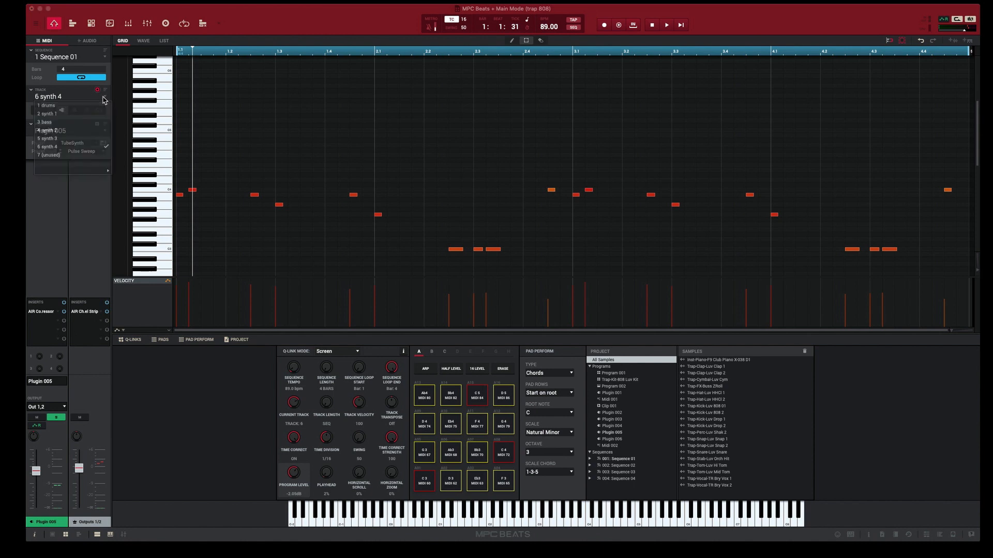
click(101, 122)
click(104, 152)
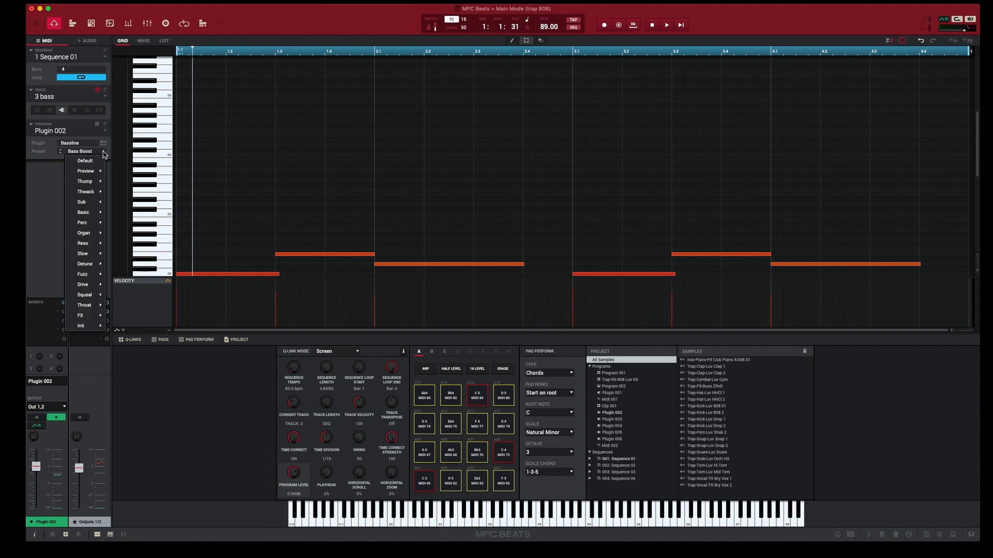
mouse_move(91, 216)
click(50, 166)
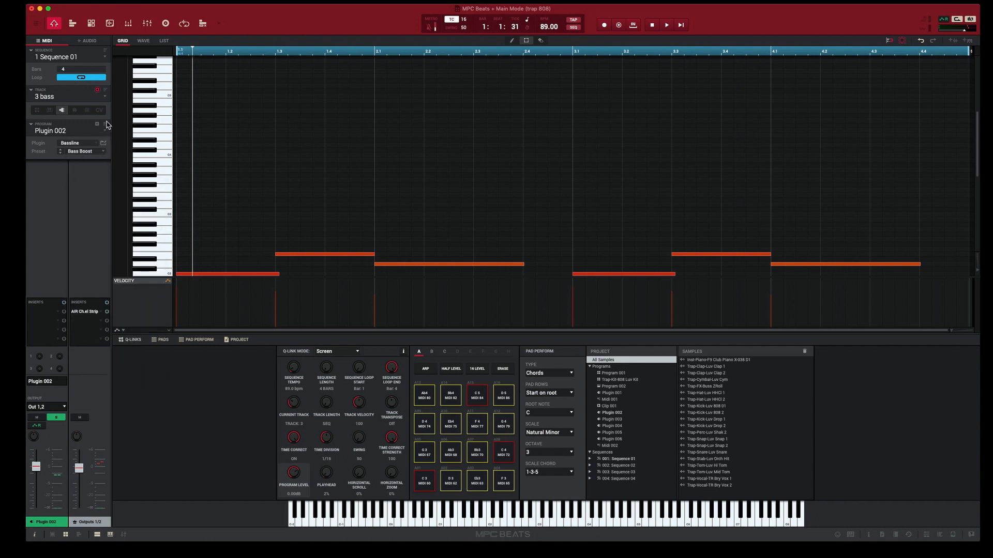
Select the synth 2 track, view the project in Track View and examine the track's TubeSynth parameters in Program Edit
click(106, 99)
click(91, 127)
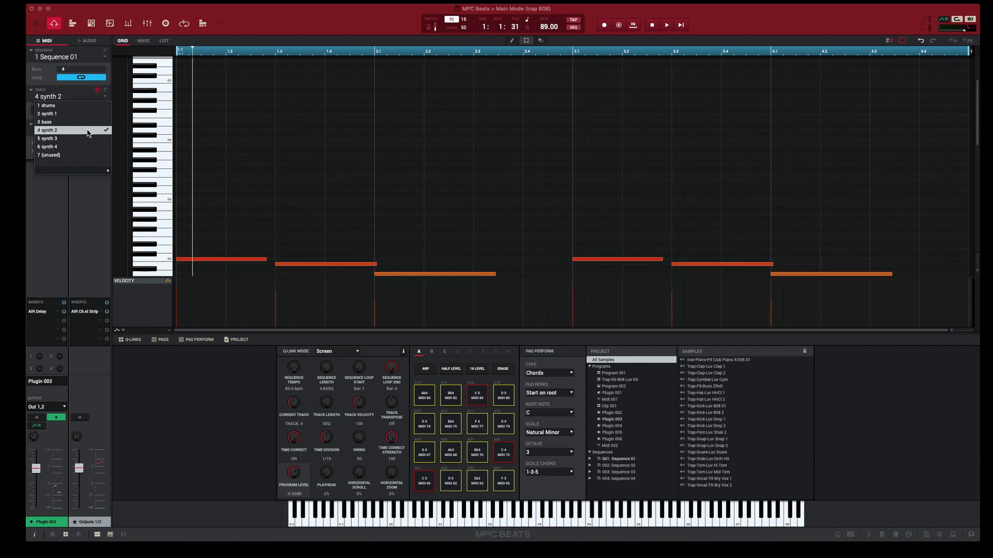
click(73, 23)
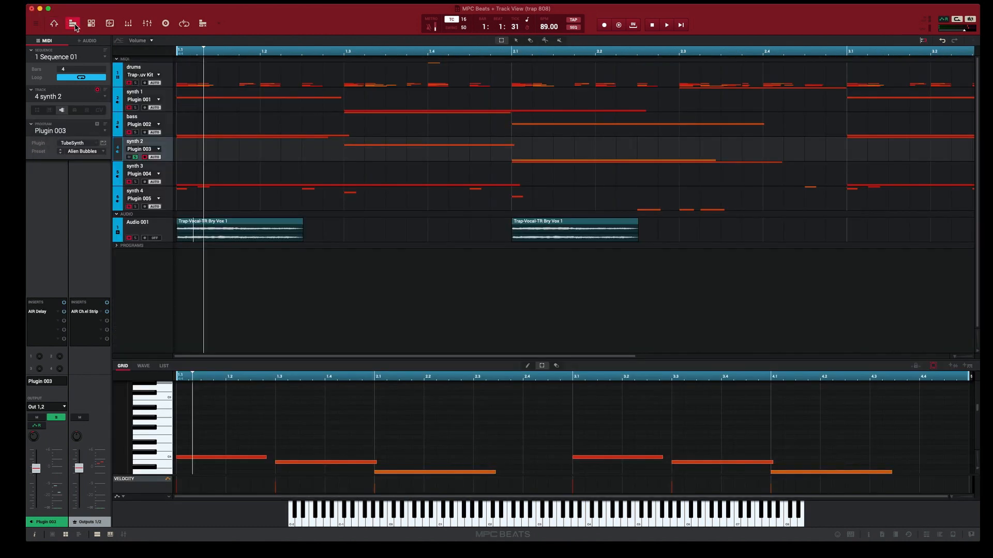
click(91, 23)
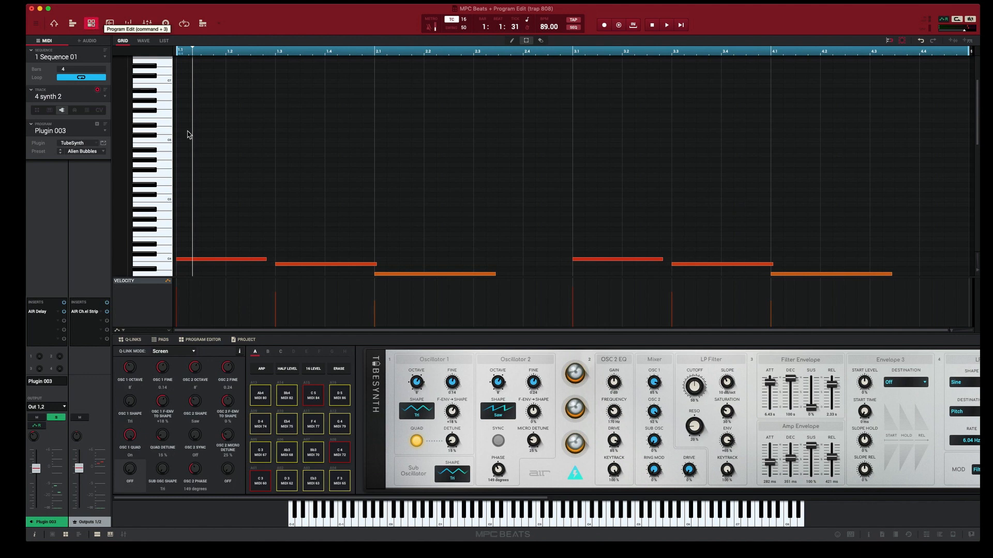
drag(439, 500, 569, 516)
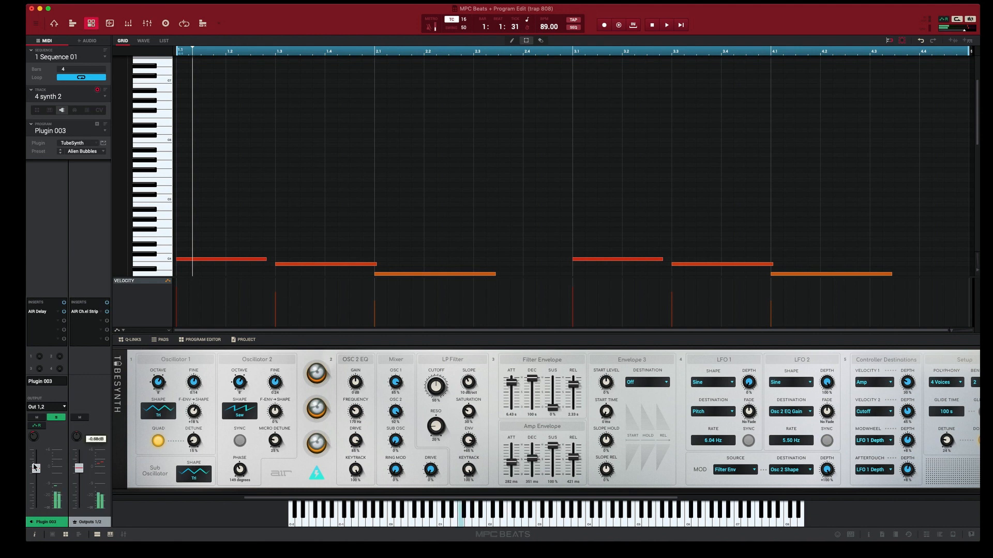
Experiment with the synth 2 track's volume and its TubeSynth filter cutoff, resonance and filter envelope attack, setting the cutoff to about 75%
drag(37, 469, 37, 458)
drag(436, 387, 436, 384)
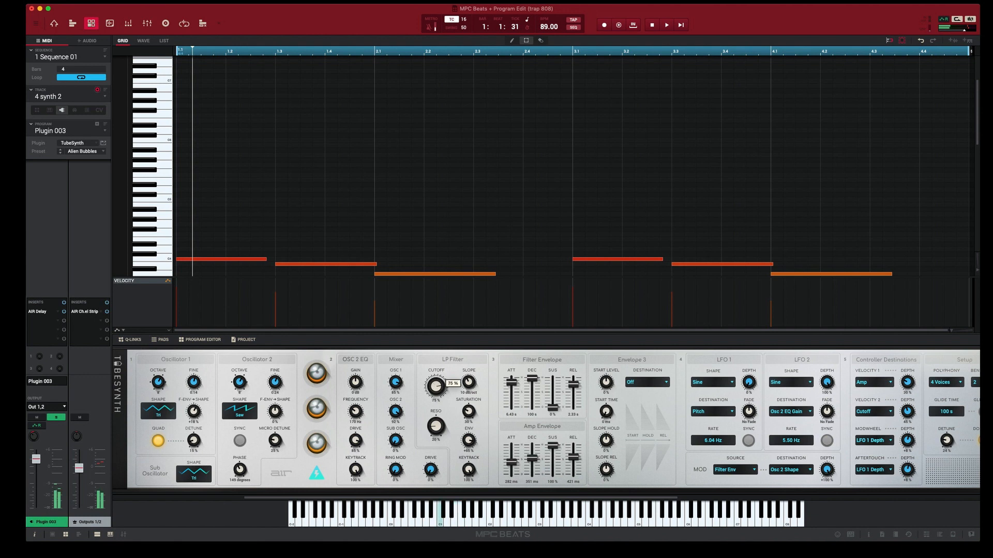
drag(435, 427, 436, 425)
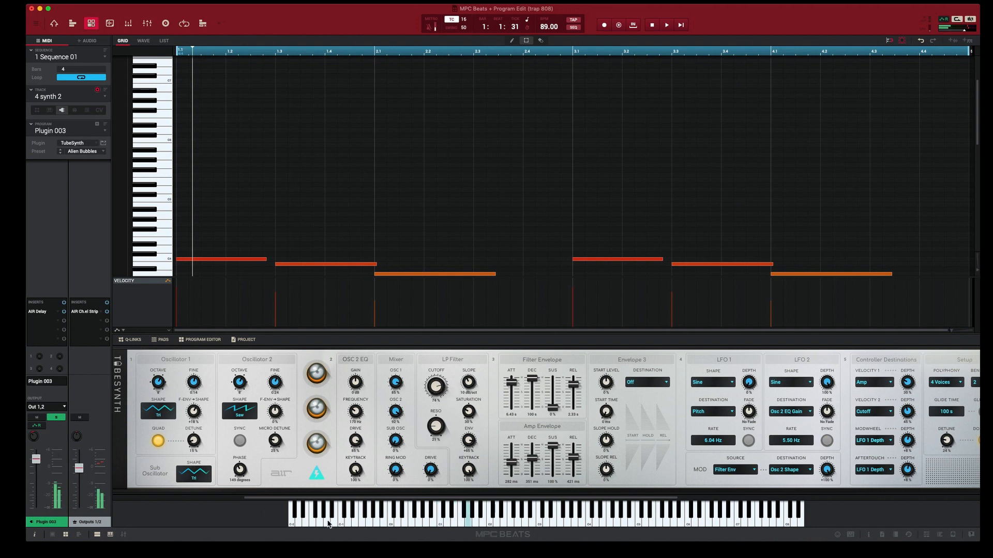
mouse_move(511, 381)
mouse_down()
mouse_move(512, 408)
mouse_move(511, 384)
mouse_up()
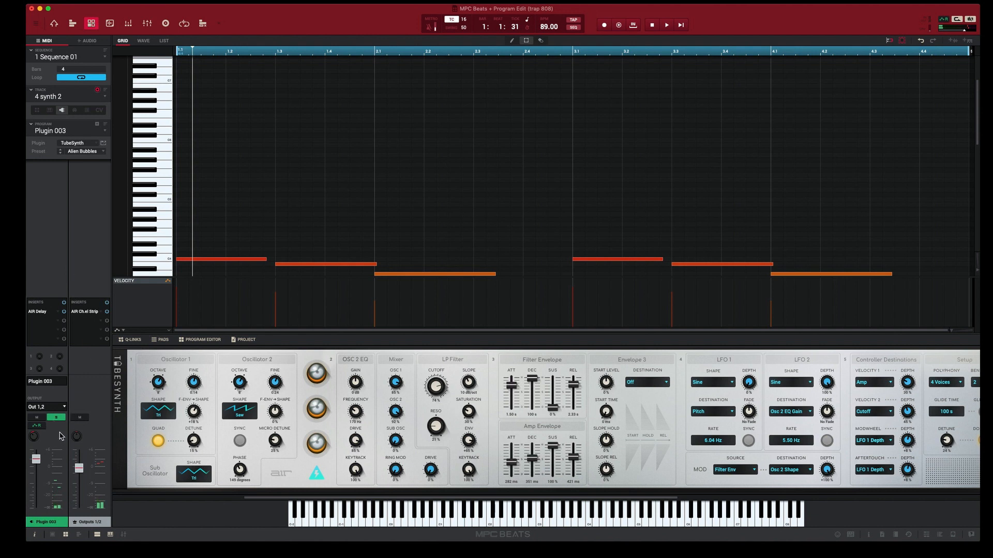
drag(37, 459, 40, 472)
Return to the drums track, start a new project without saving the changes, and reload the recent project trap 808.xpj
click(106, 98)
click(92, 125)
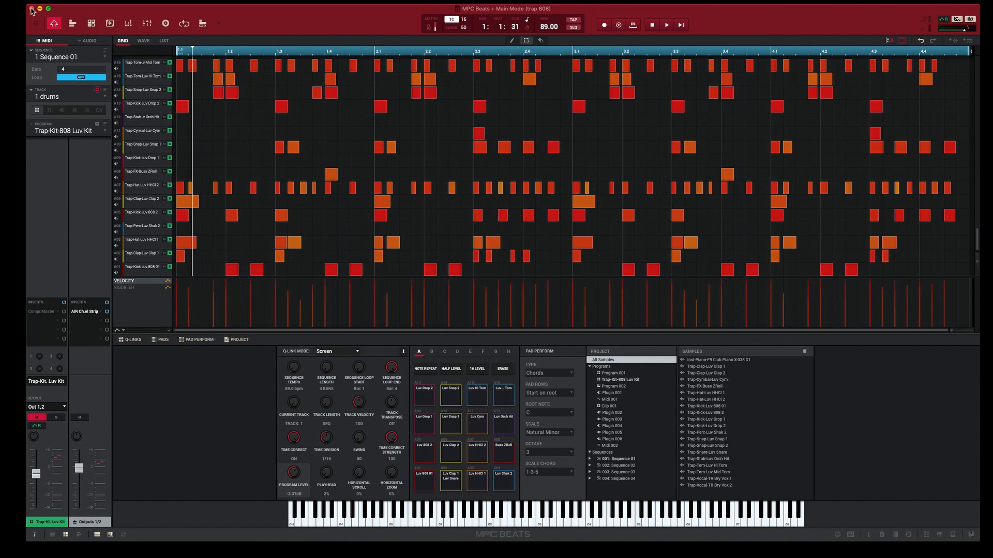
click(53, 1)
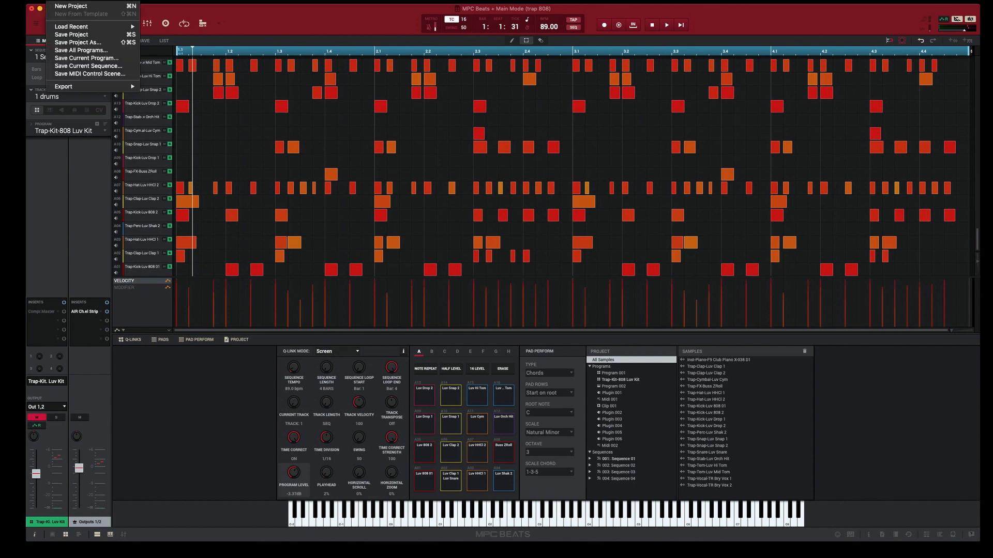
click(58, 6)
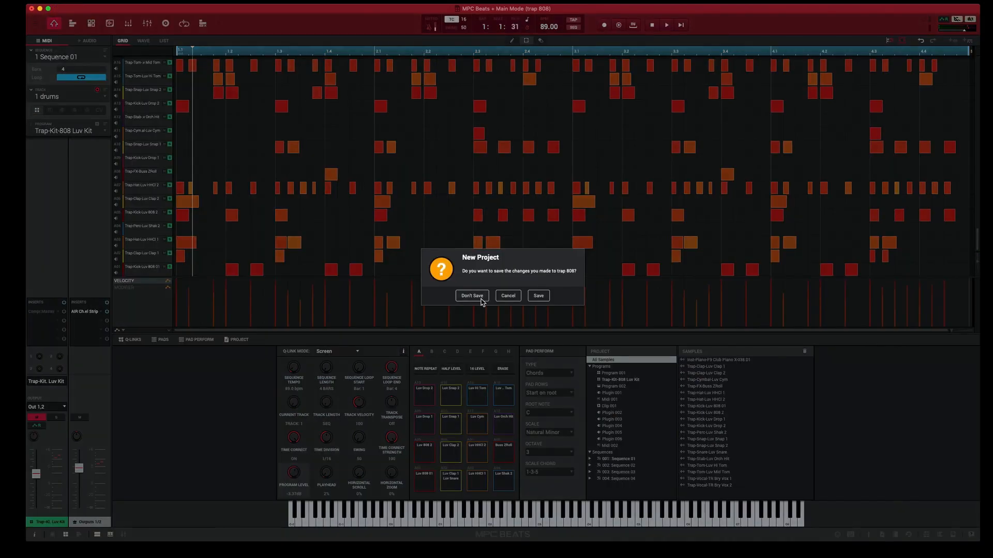
click(472, 295)
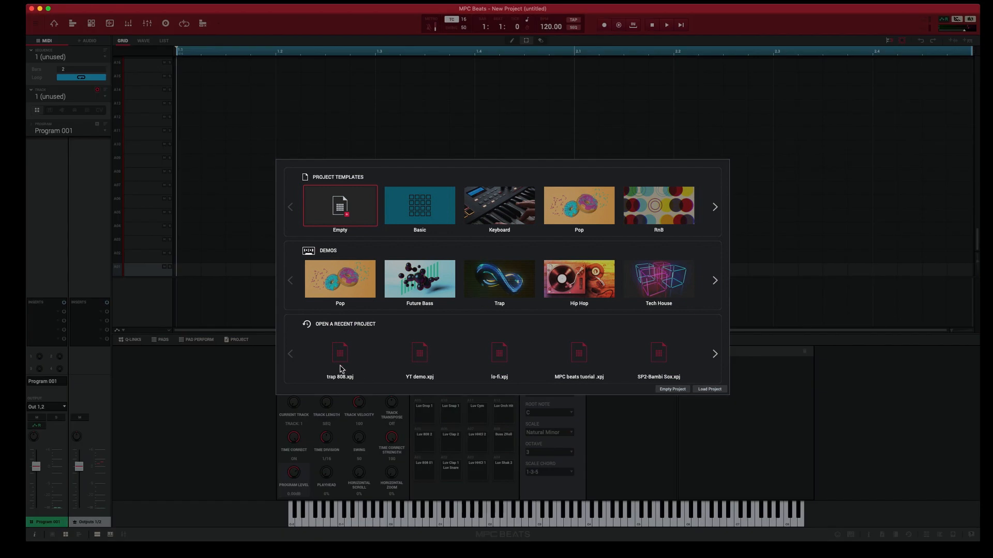
click(340, 368)
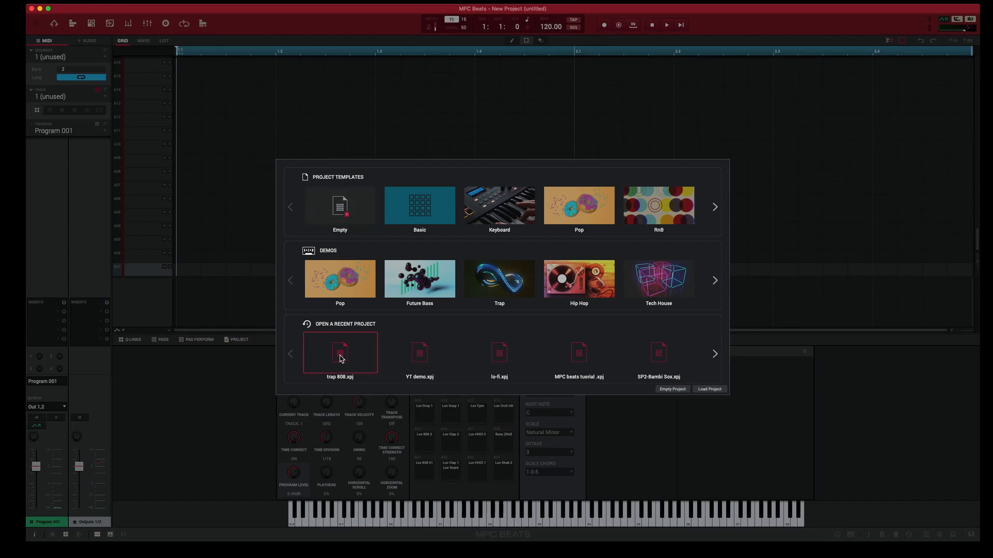
click(708, 389)
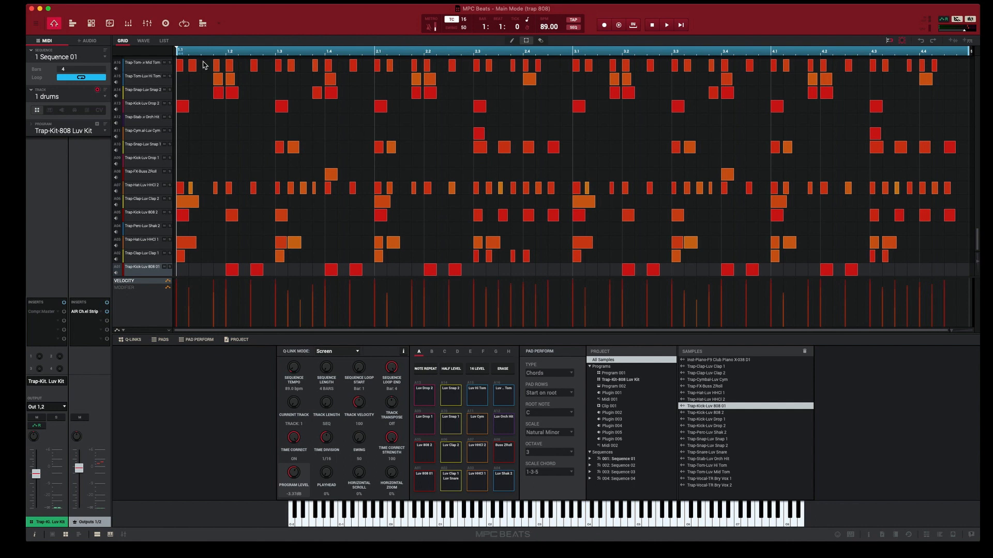
View the project in Track View, switch to Sequence 02, play it and stop playback
click(103, 61)
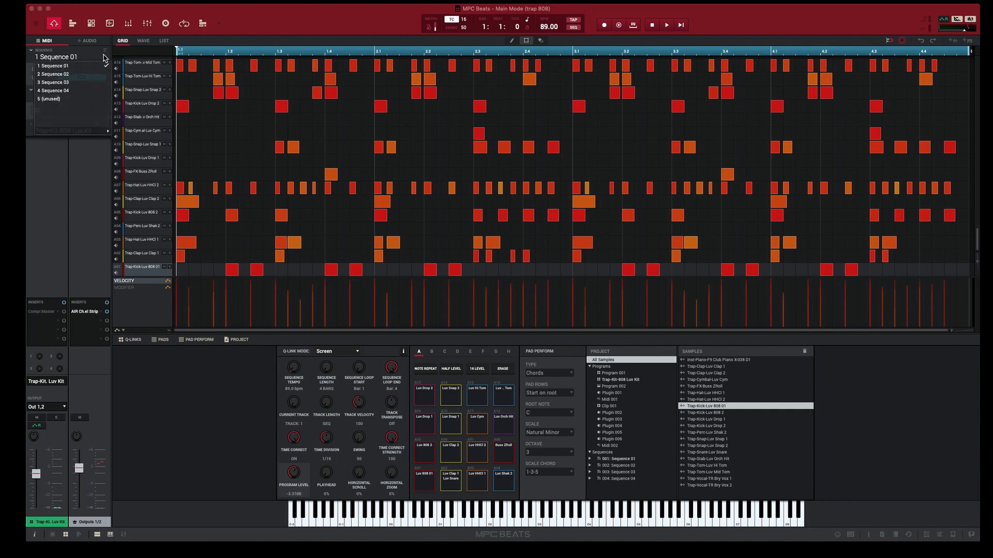
click(104, 62)
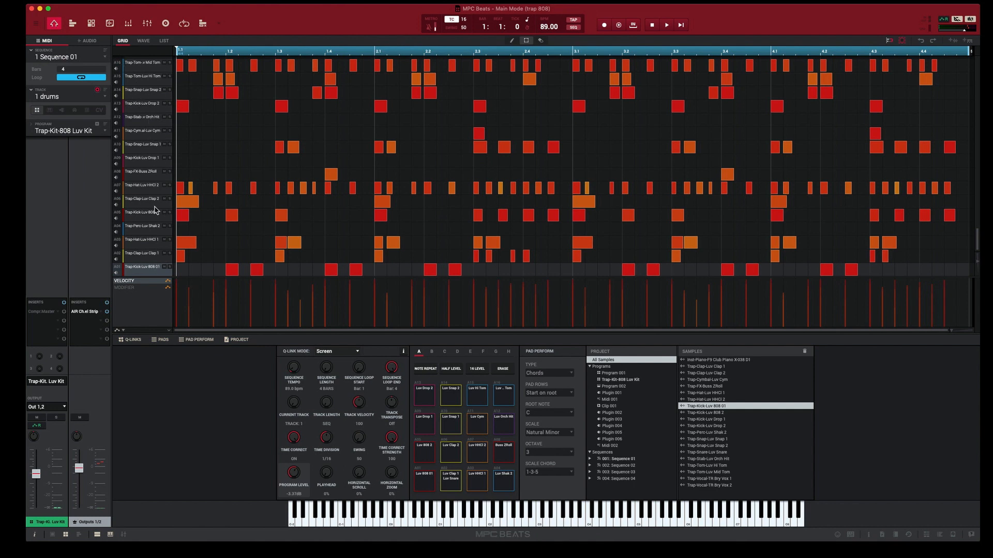
click(73, 24)
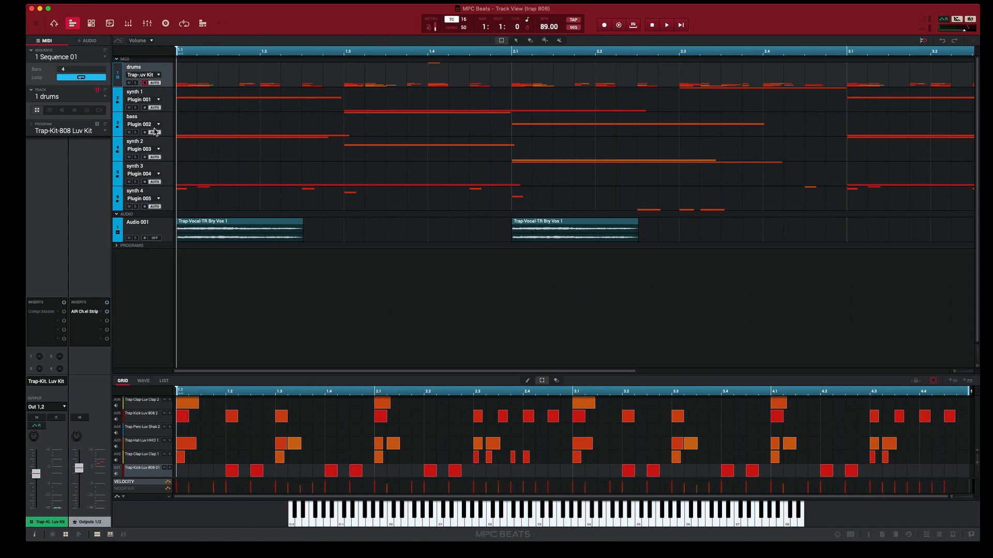
click(103, 58)
click(95, 74)
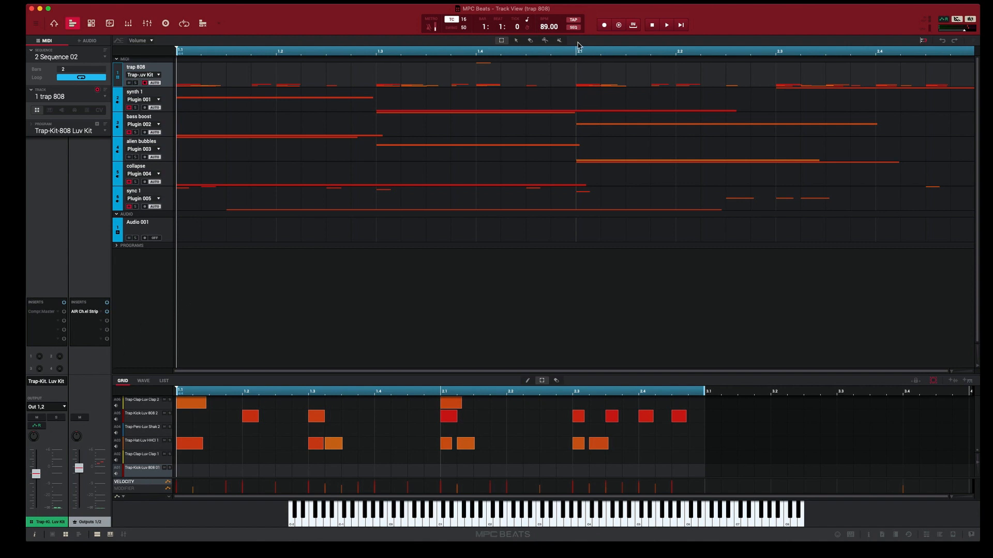
key(space)
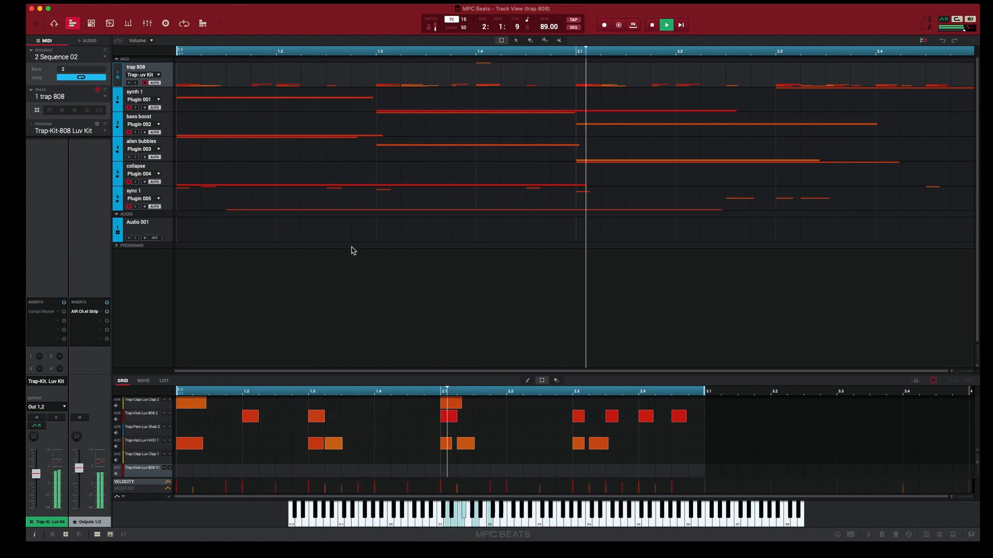
click(653, 27)
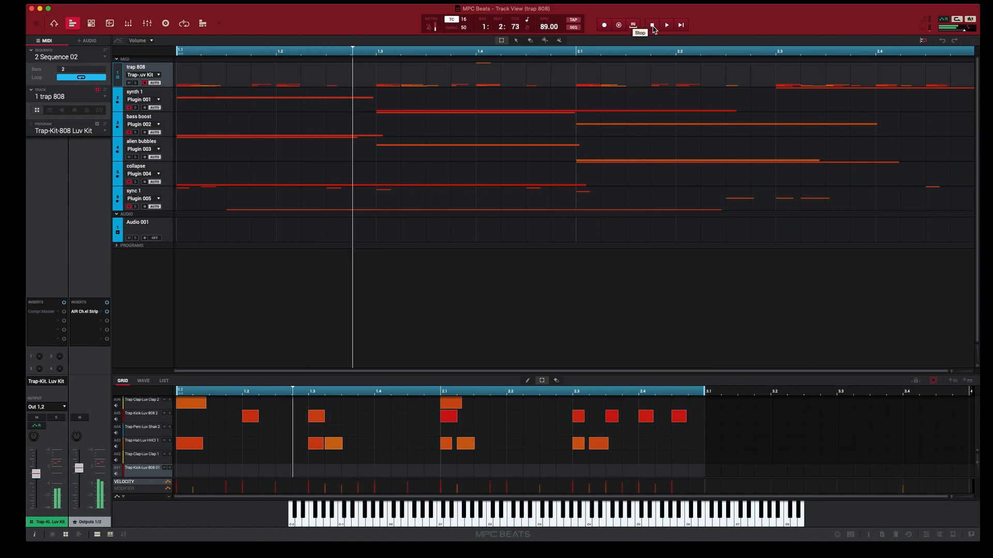
Switch to Sequence 03, play it and stop playback
click(104, 58)
click(92, 82)
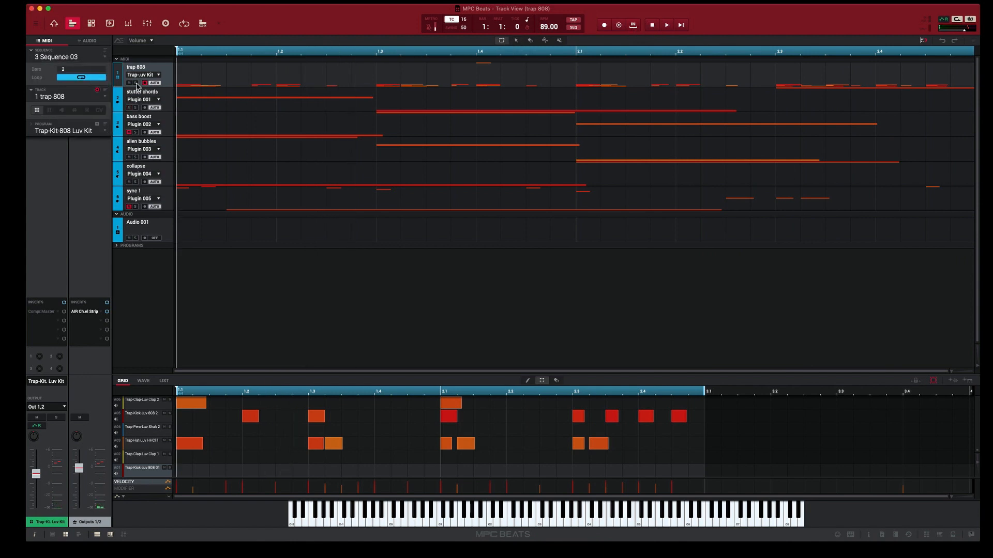
click(667, 25)
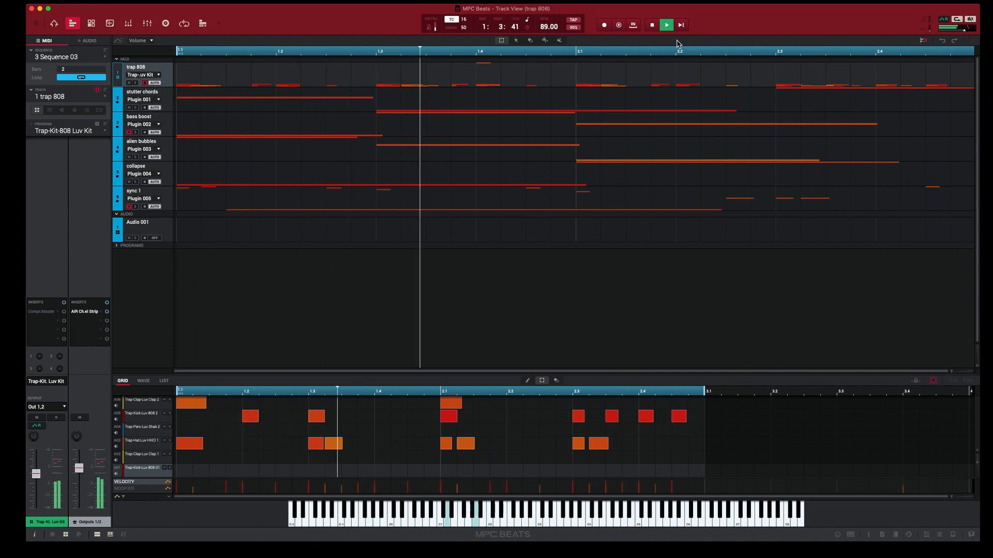
click(652, 25)
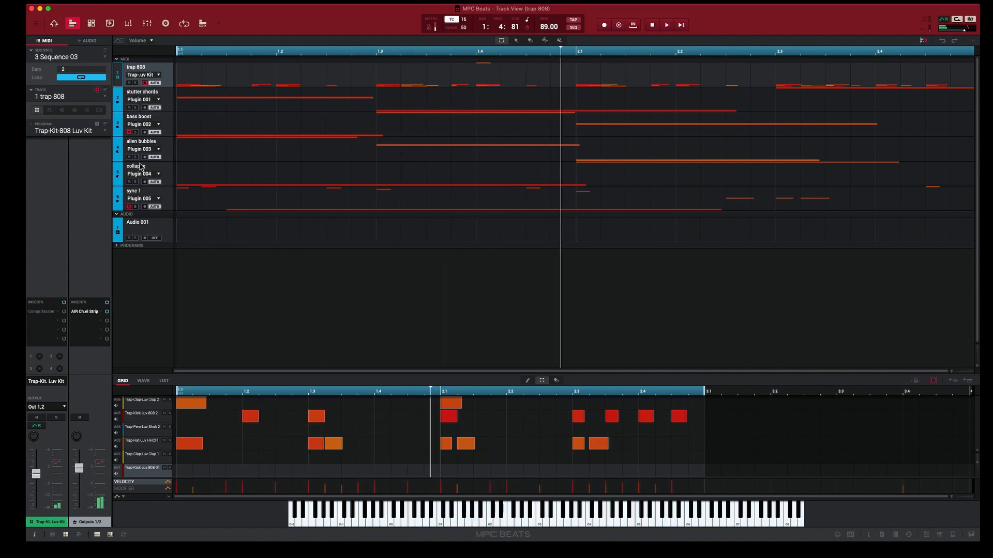
Switch to Sequence 04, compare its Audio 001 and MIDI track settings, and play the sequence
click(105, 61)
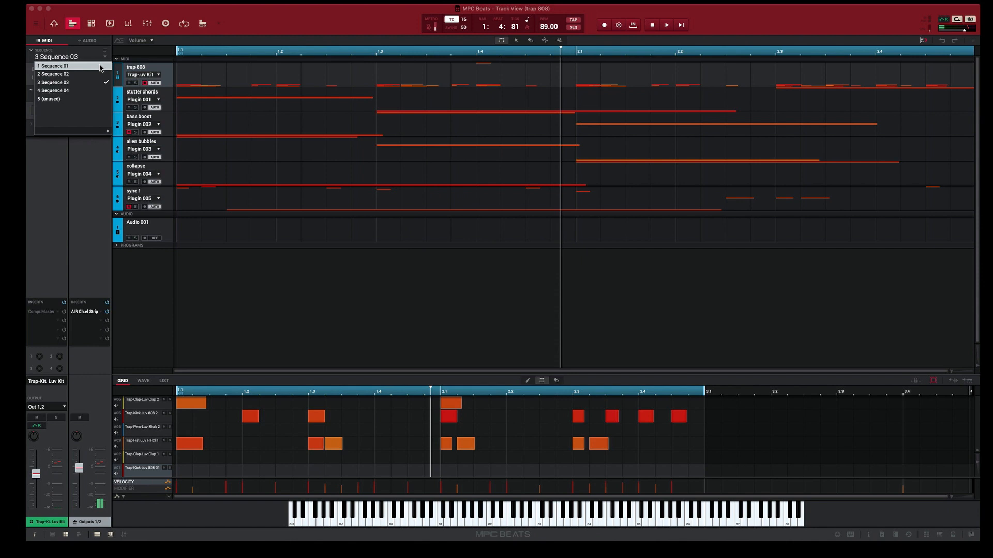
click(93, 90)
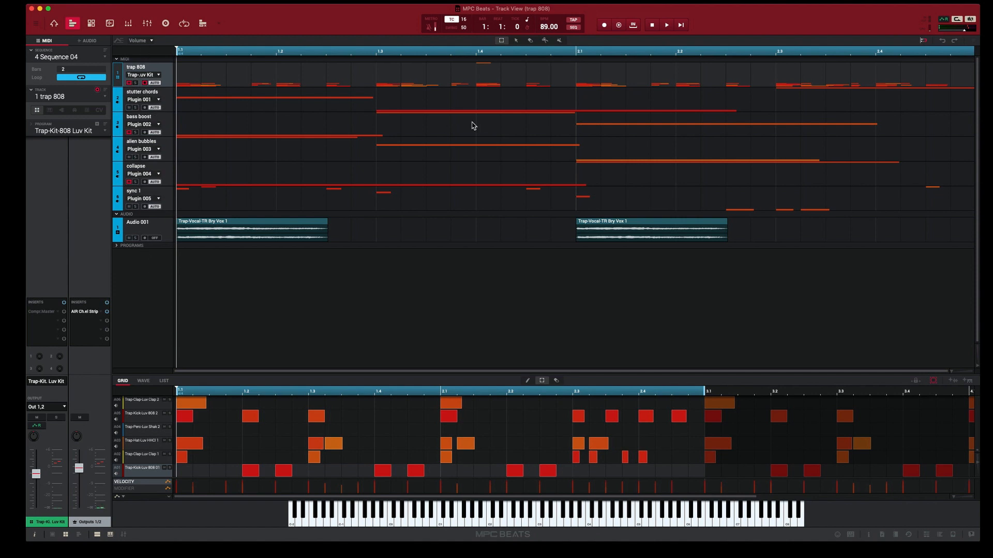
click(86, 45)
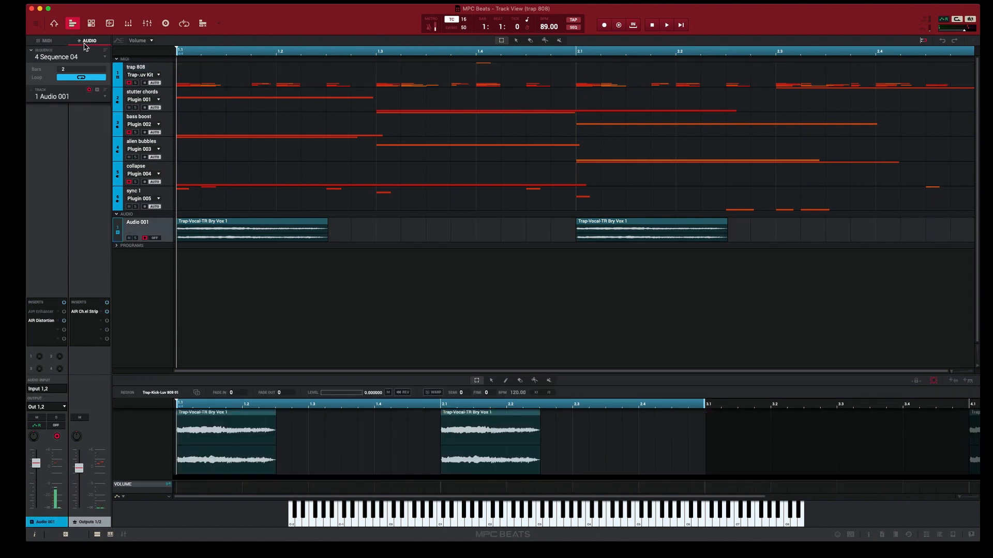
click(54, 42)
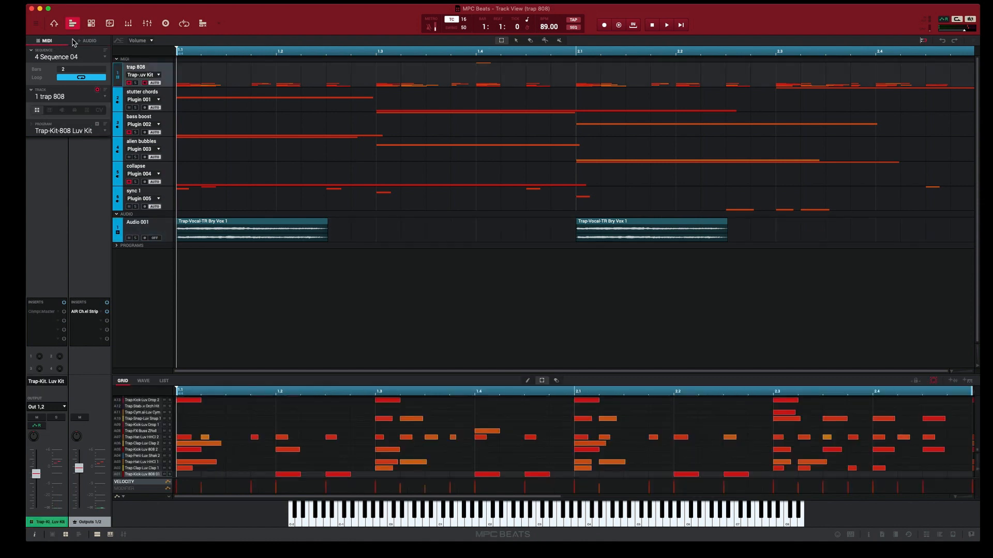
click(87, 42)
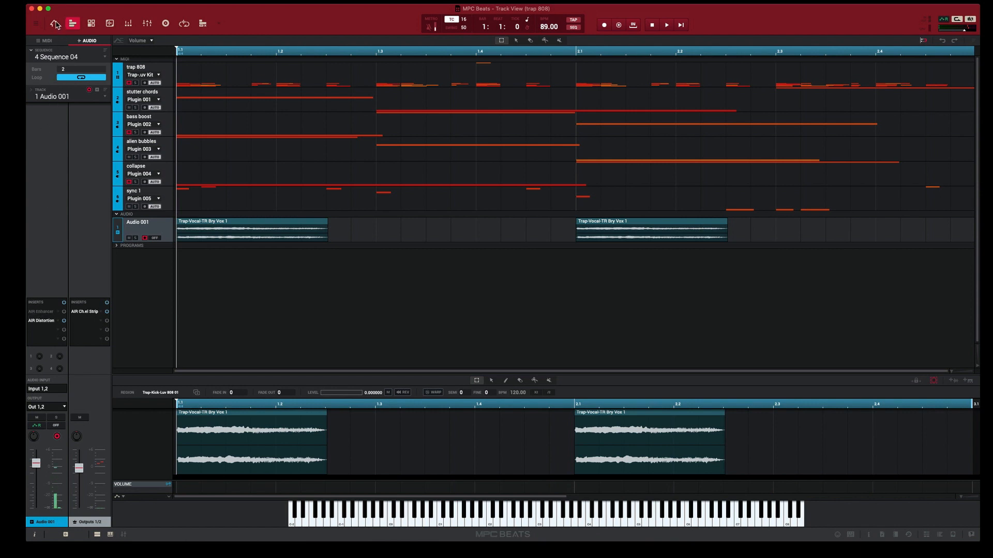
click(54, 40)
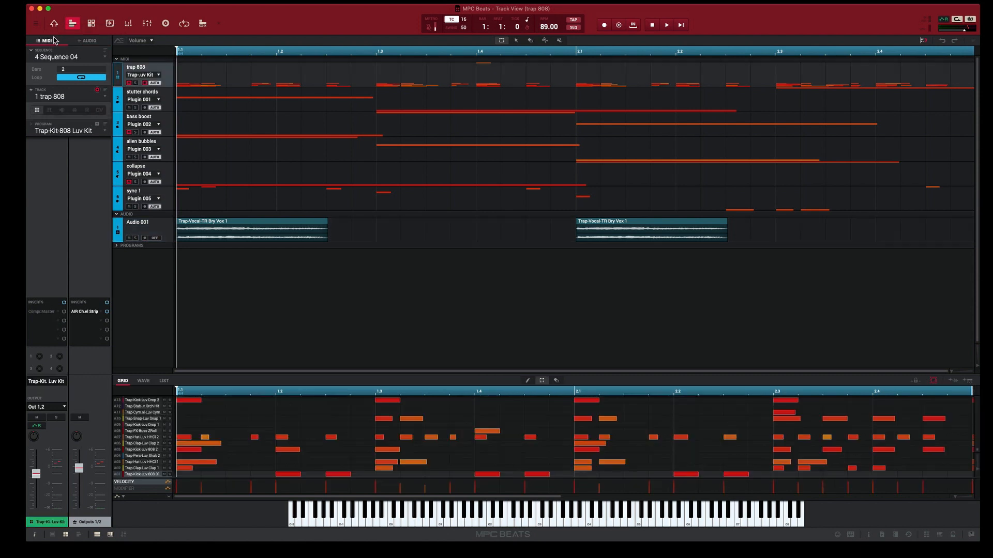
click(667, 25)
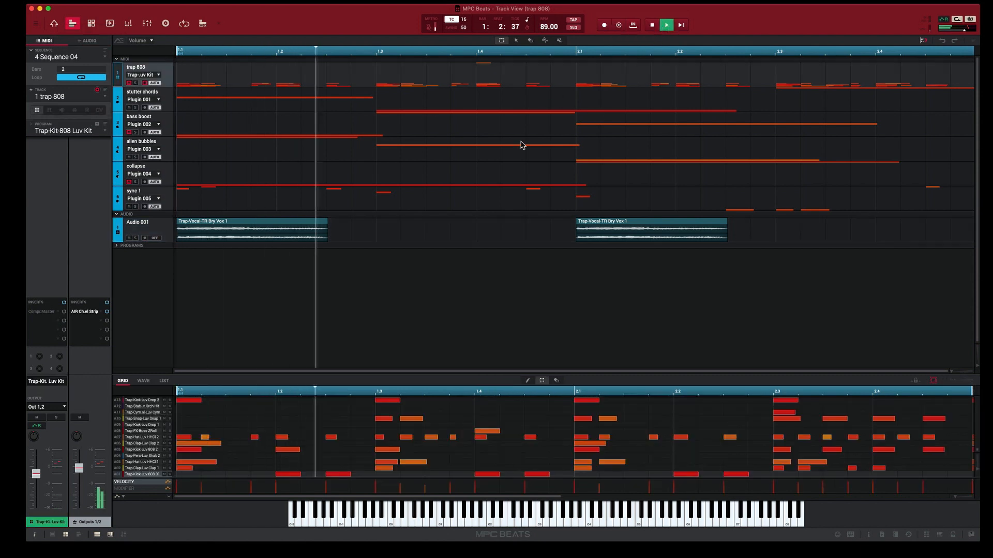
click(652, 26)
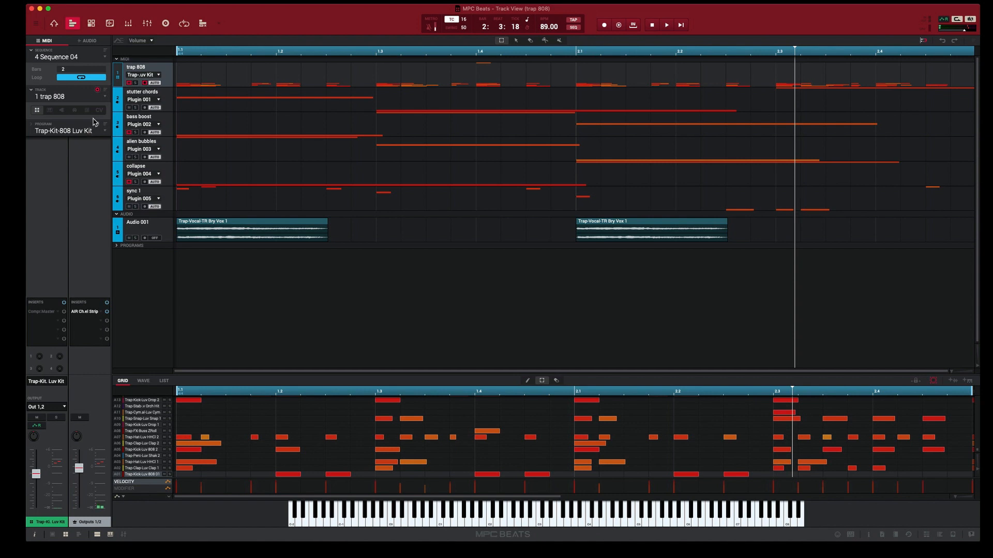
Return to Sequence 01, then open Song mode and look through the arrangement of the sequences
click(106, 58)
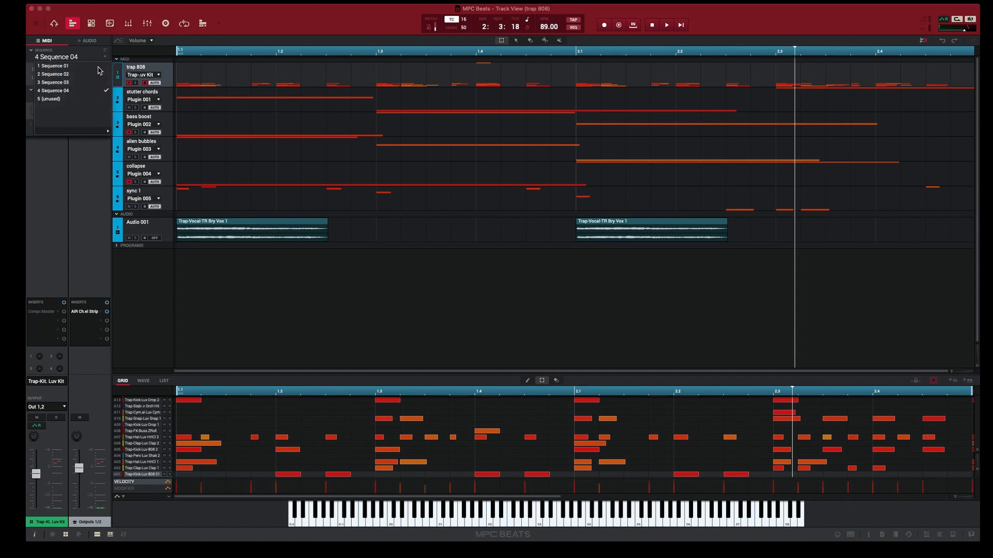
click(98, 66)
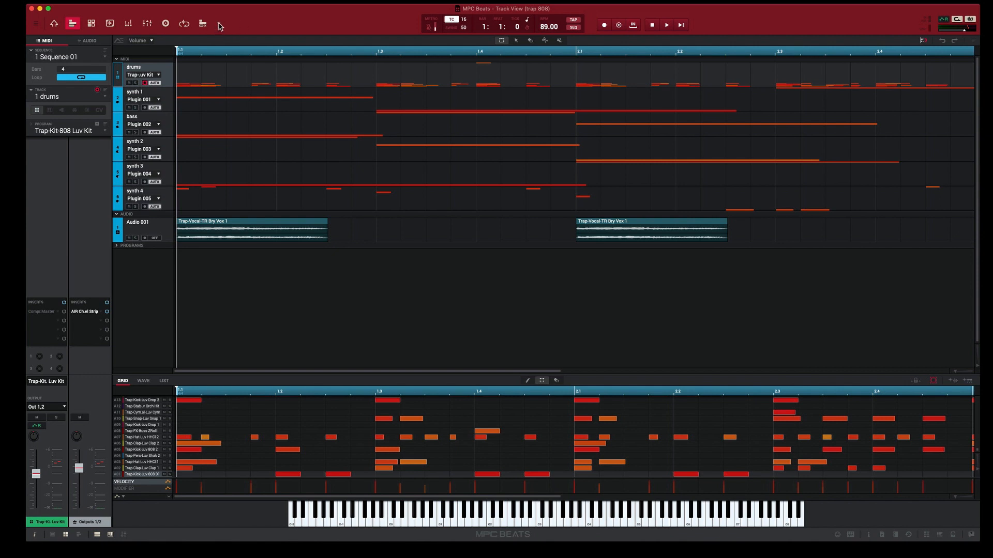
click(219, 24)
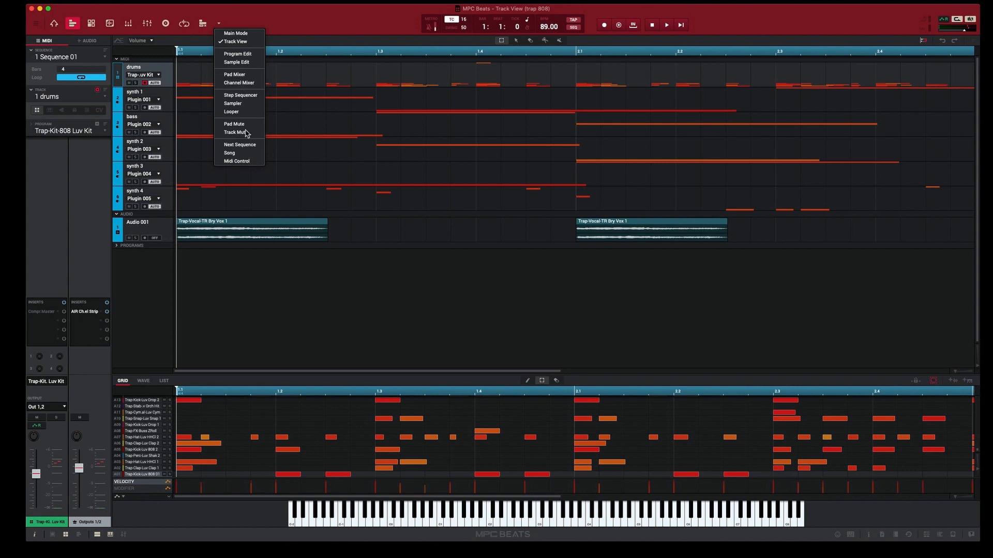
click(247, 153)
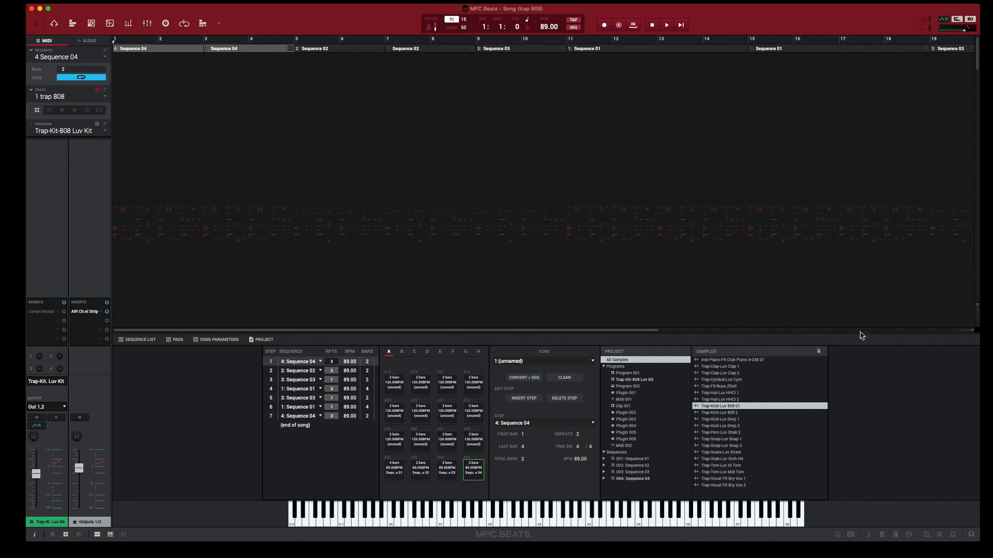
drag(584, 331, 365, 346)
mouse_move(571, 331)
mouse_down()
mouse_move(846, 343)
mouse_move(563, 336)
mouse_up()
Play the whole trap 808 song arrangement from the start
click(104, 57)
click(101, 64)
click(681, 26)
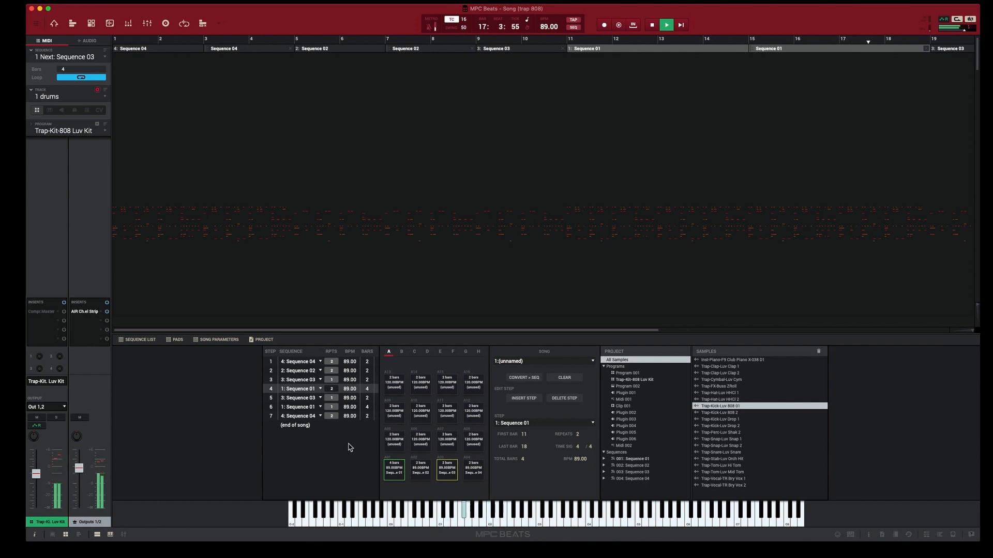
click(957, 21)
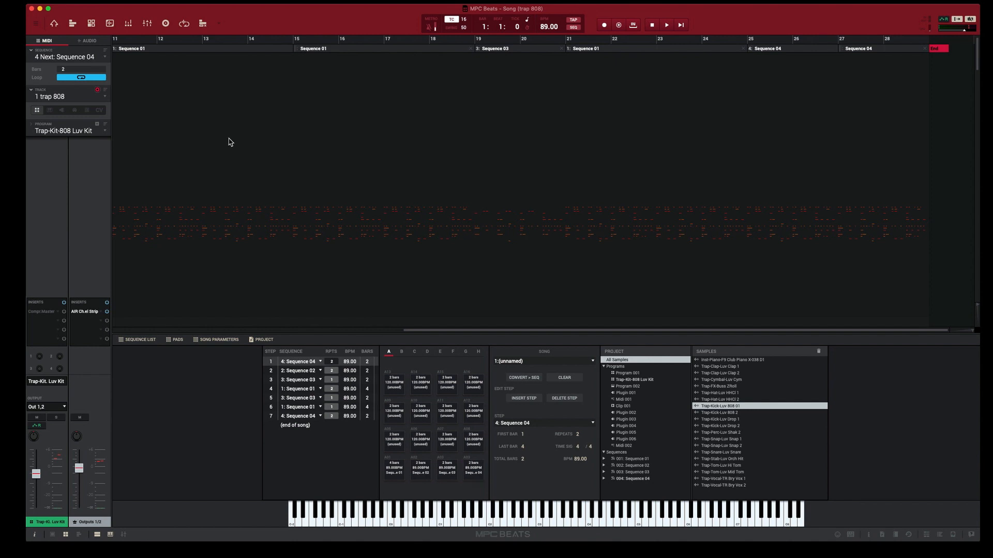
Open the audio mixdown export options for the song, review the file format and bit depth choices, and close them without exporting
click(59, 1)
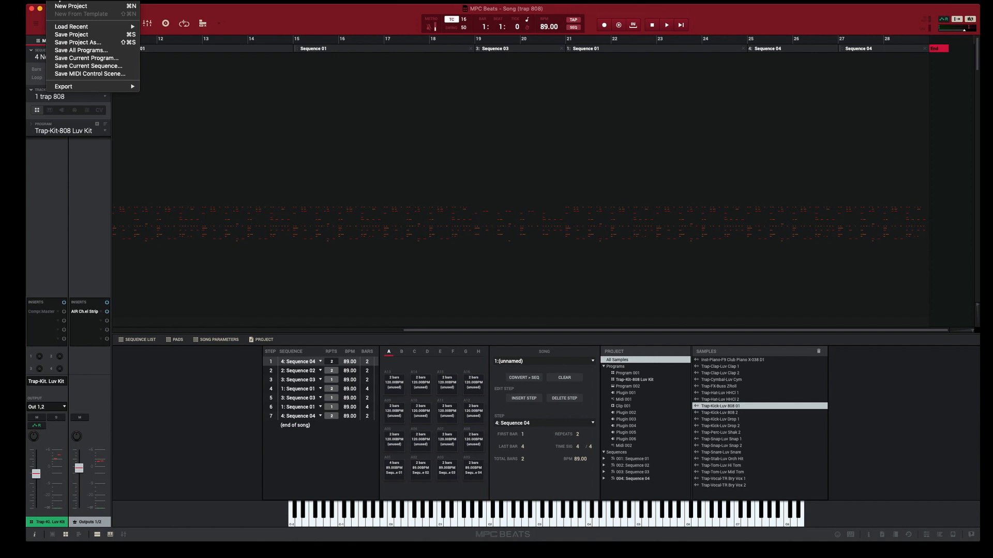
mouse_move(93, 87)
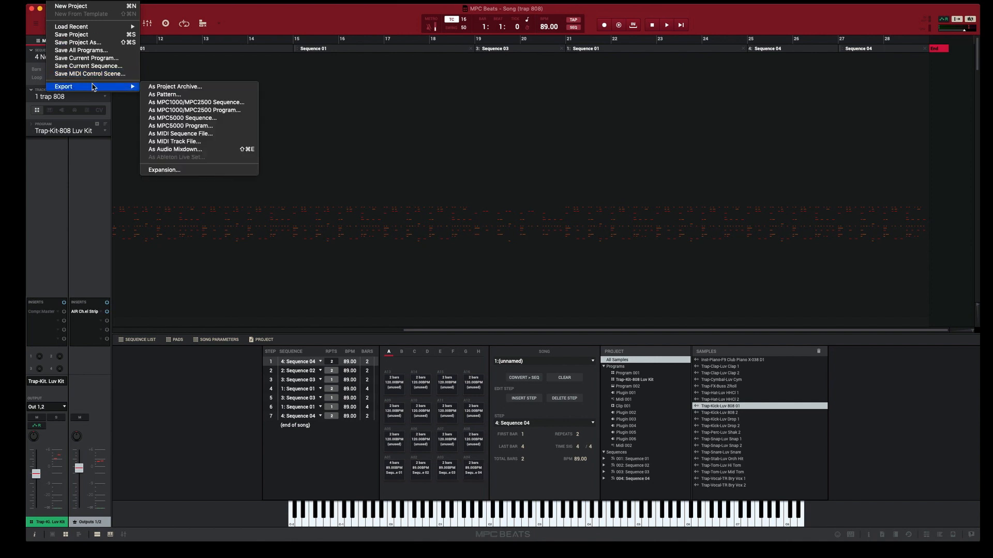
click(212, 151)
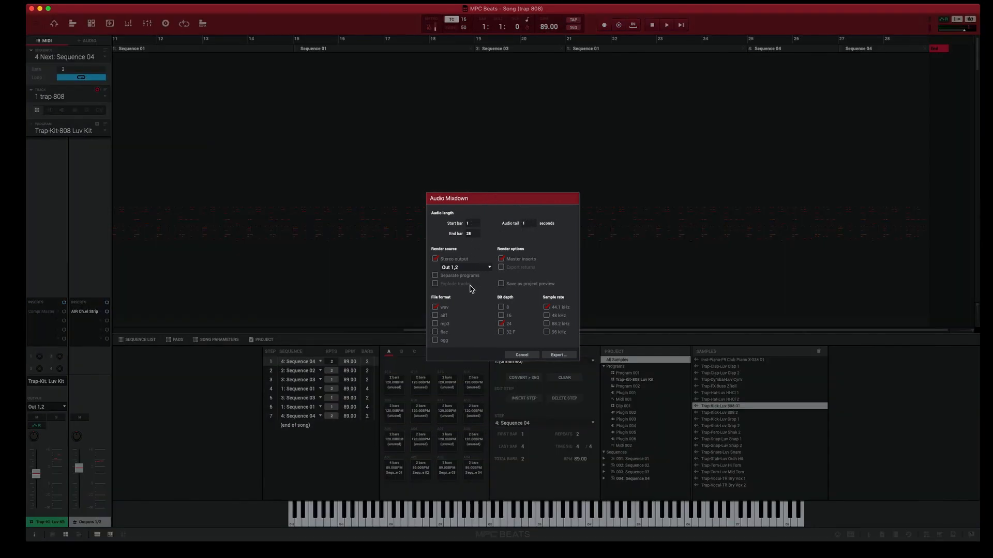
click(434, 324)
click(501, 332)
click(522, 355)
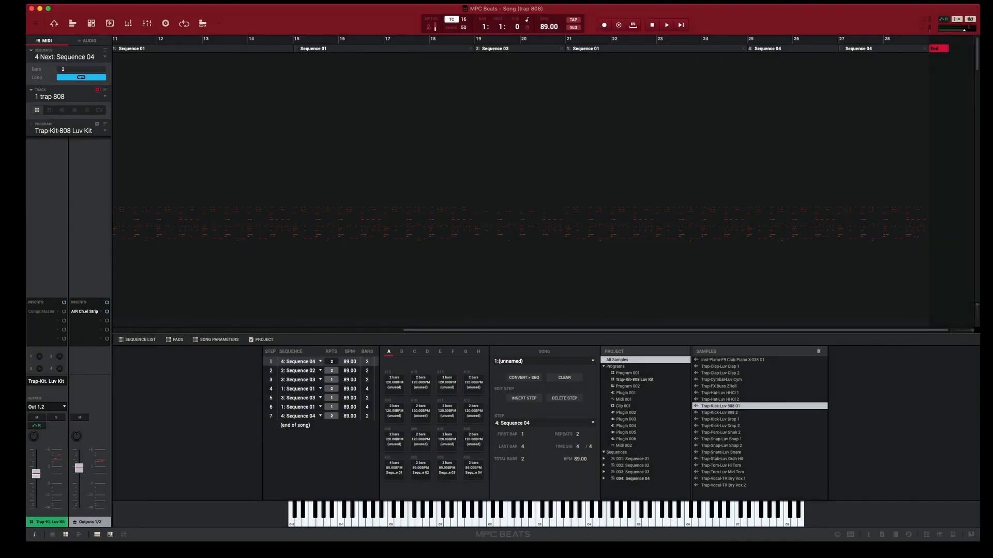
click(29, 0)
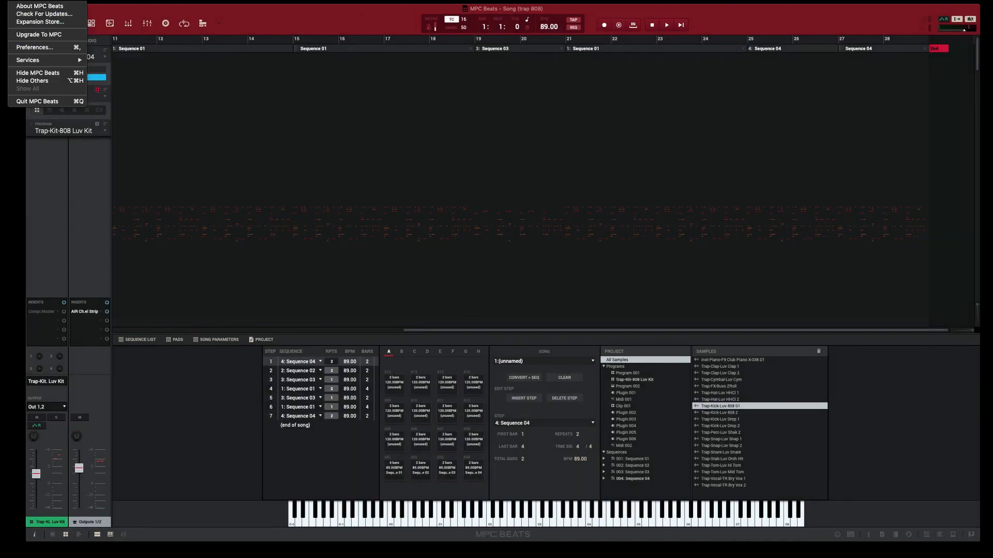
mouse_move(57, 1)
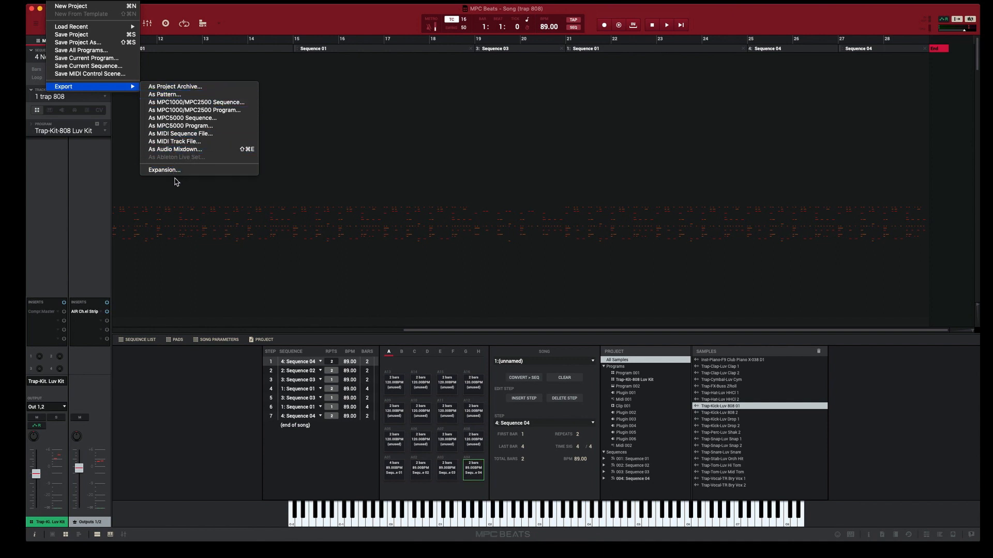
click(98, 175)
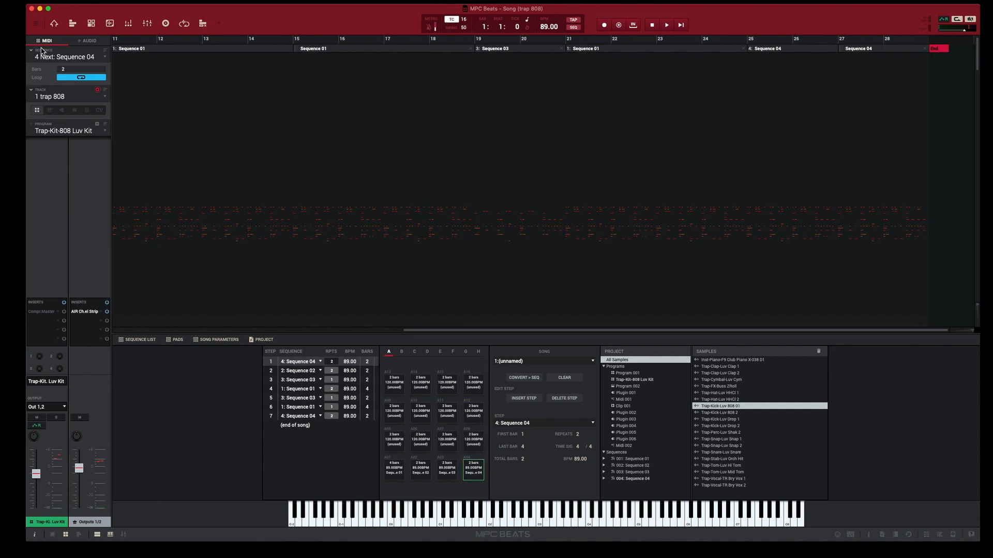
Return to Main mode and zoom out the trap 808 grid of Sequence 04 horizontally
click(53, 25)
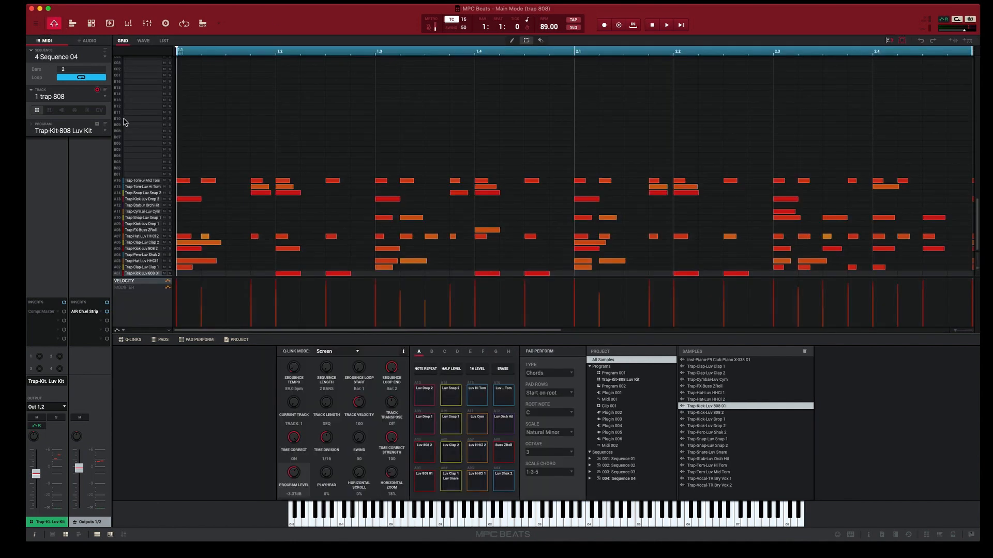
drag(956, 332, 945, 332)
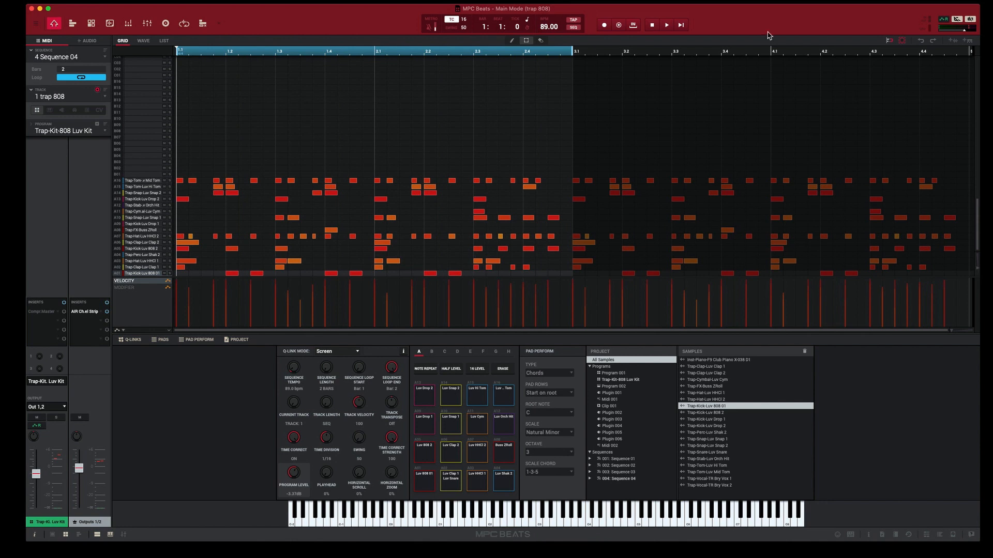
Show the content browser with its expansions, filters and program list, and switch the workspace to Track View
click(940, 534)
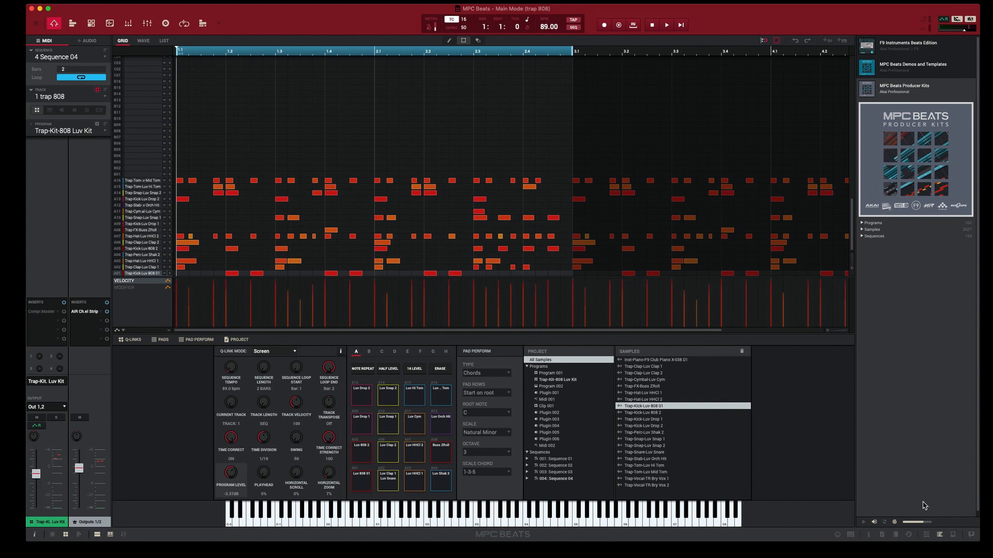
click(928, 534)
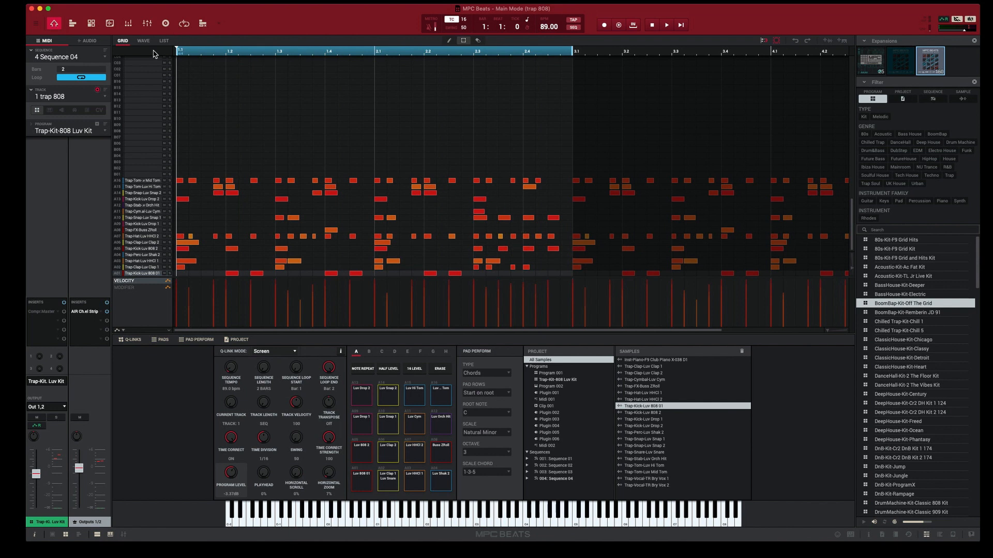
key(ctrl+t)
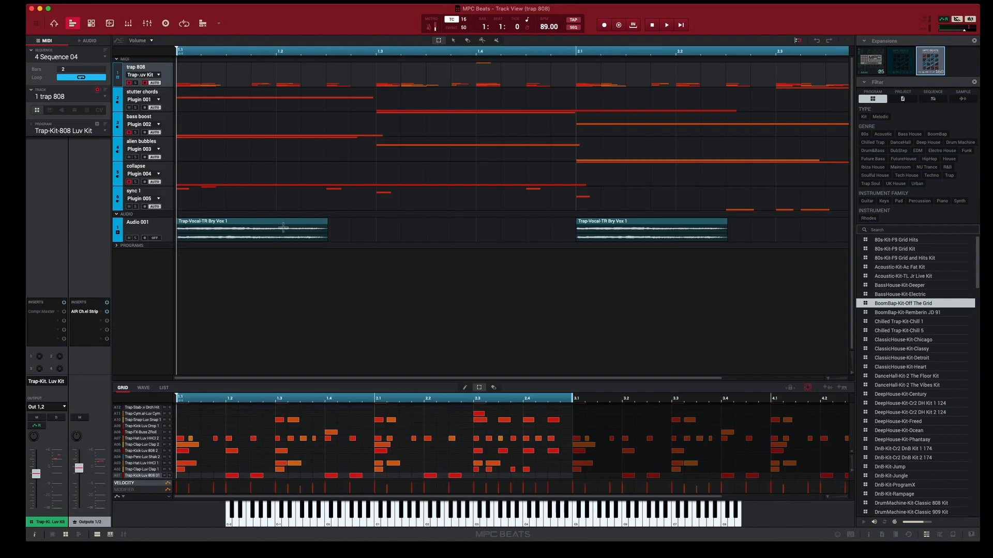